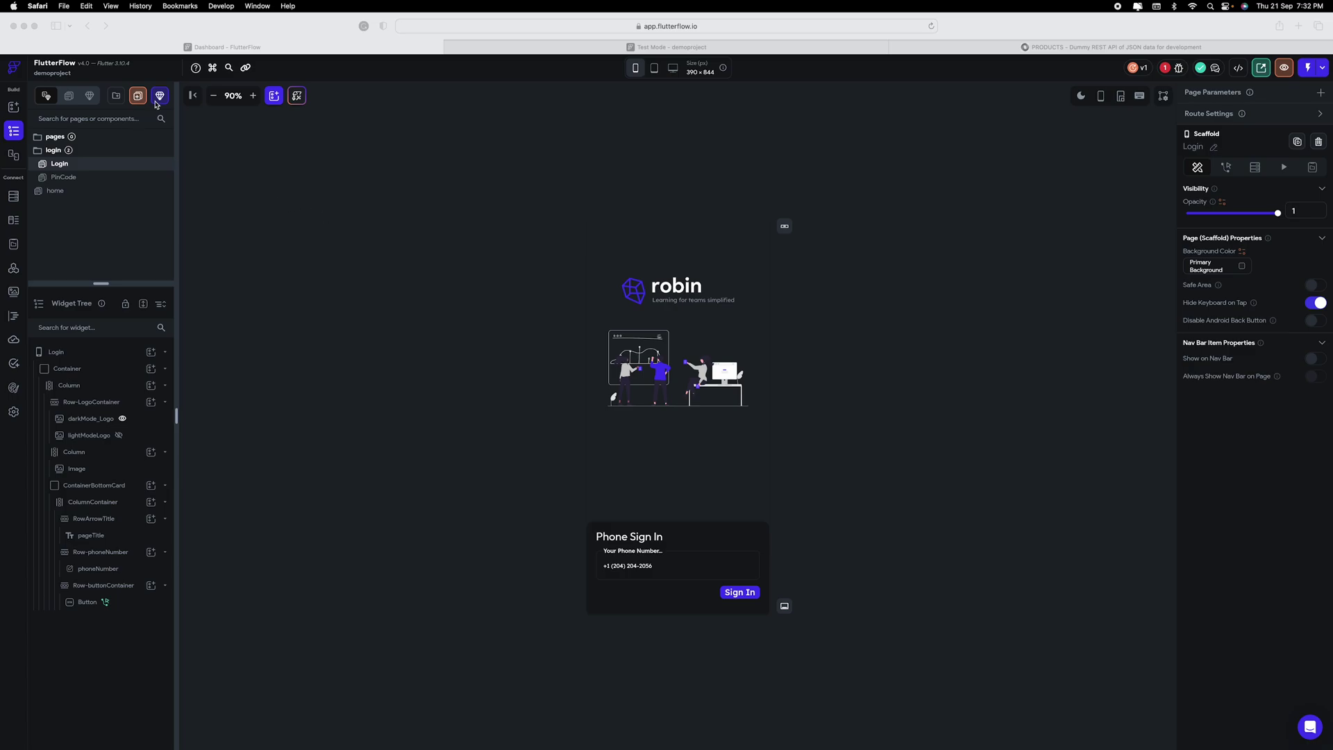
# Create a blank page named categories
pyautogui.click(142, 97)
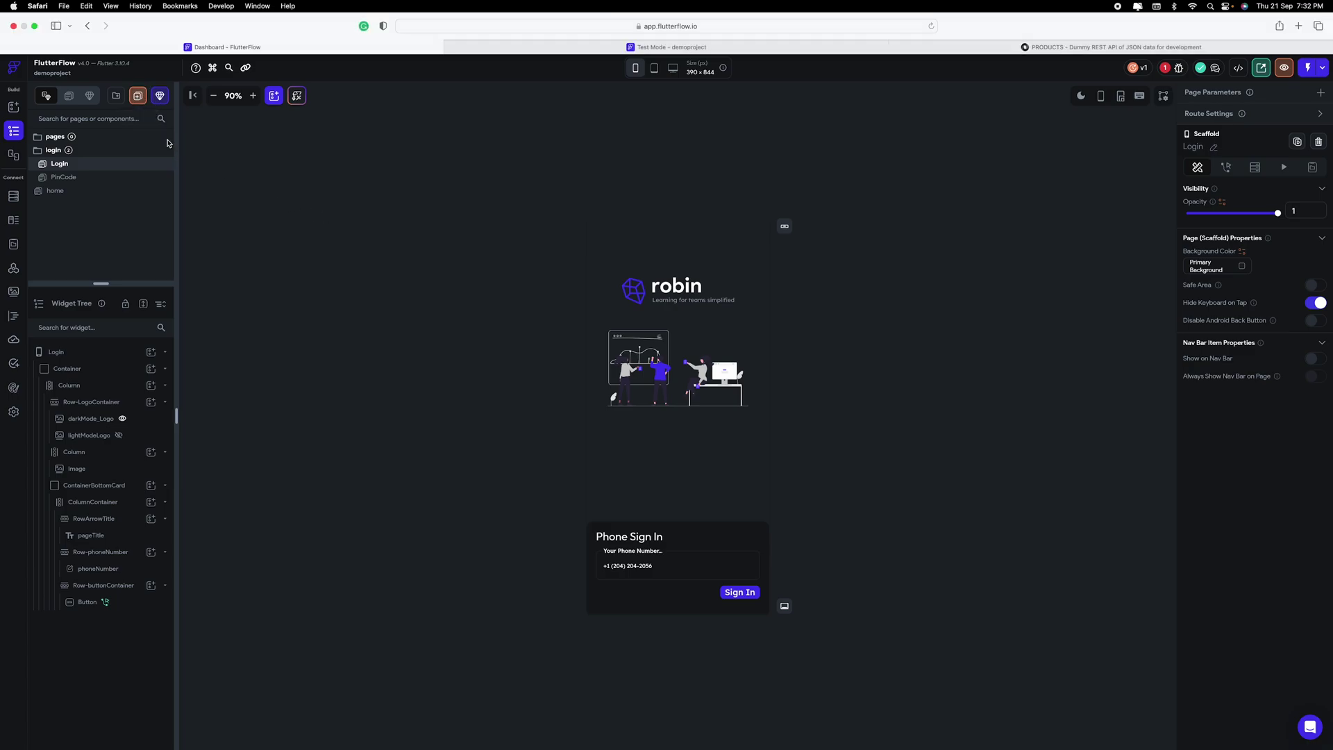
pyautogui.click(137, 97)
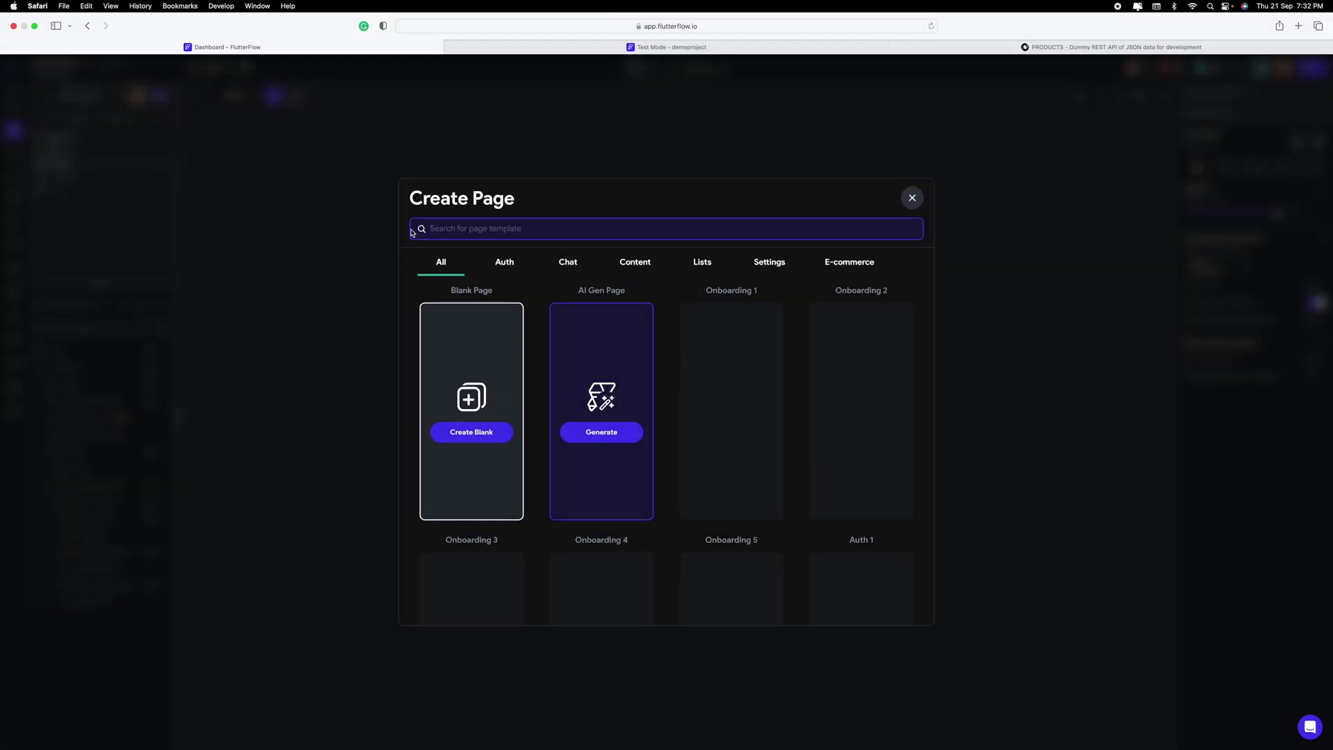
pyautogui.click(484, 434)
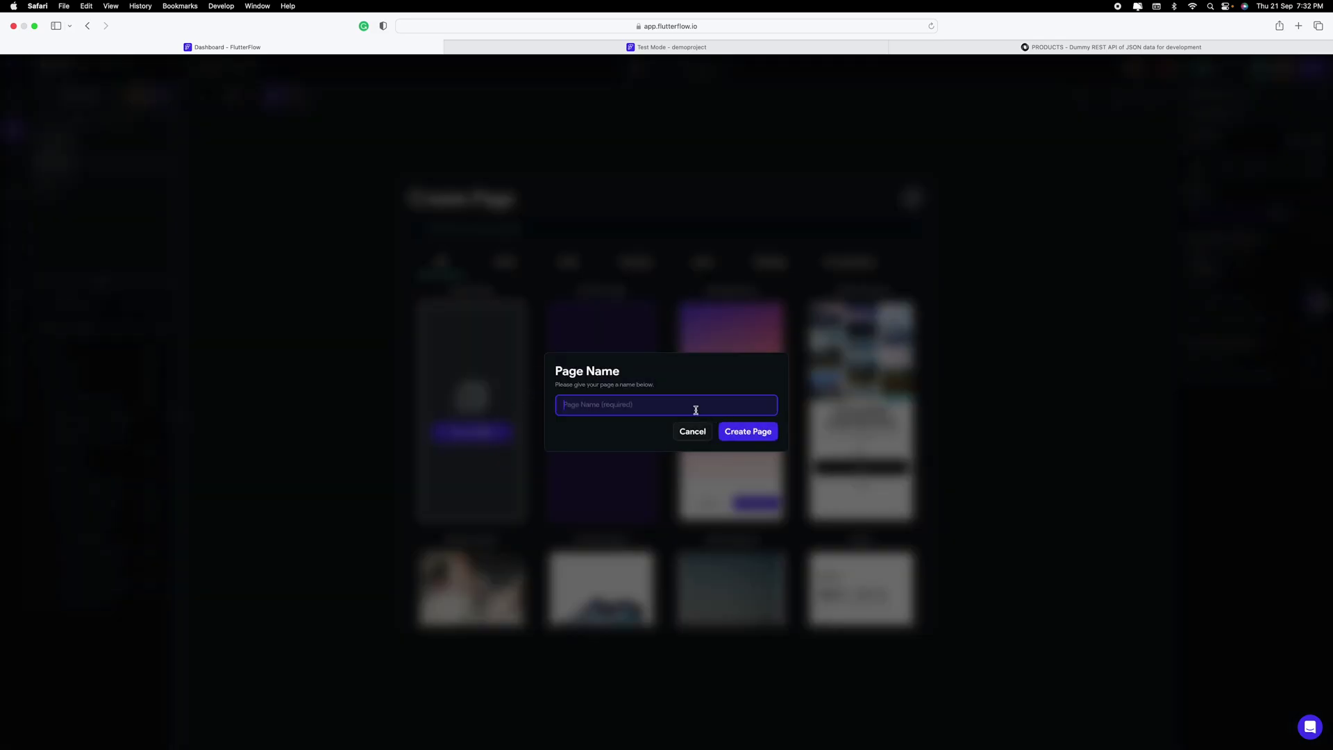
pyautogui.write('categories')
pyautogui.click(743, 441)
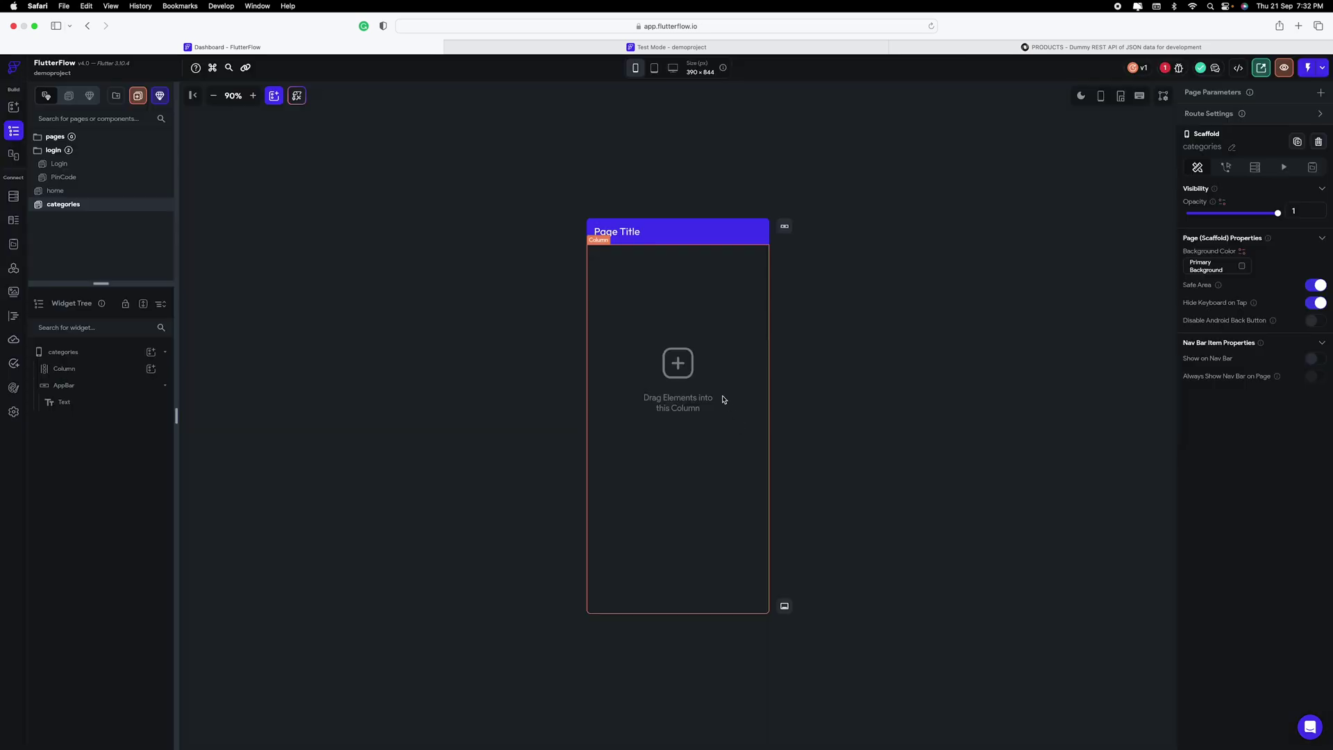
# Add a ListView inside the categories page's Column
pyautogui.click(139, 368)
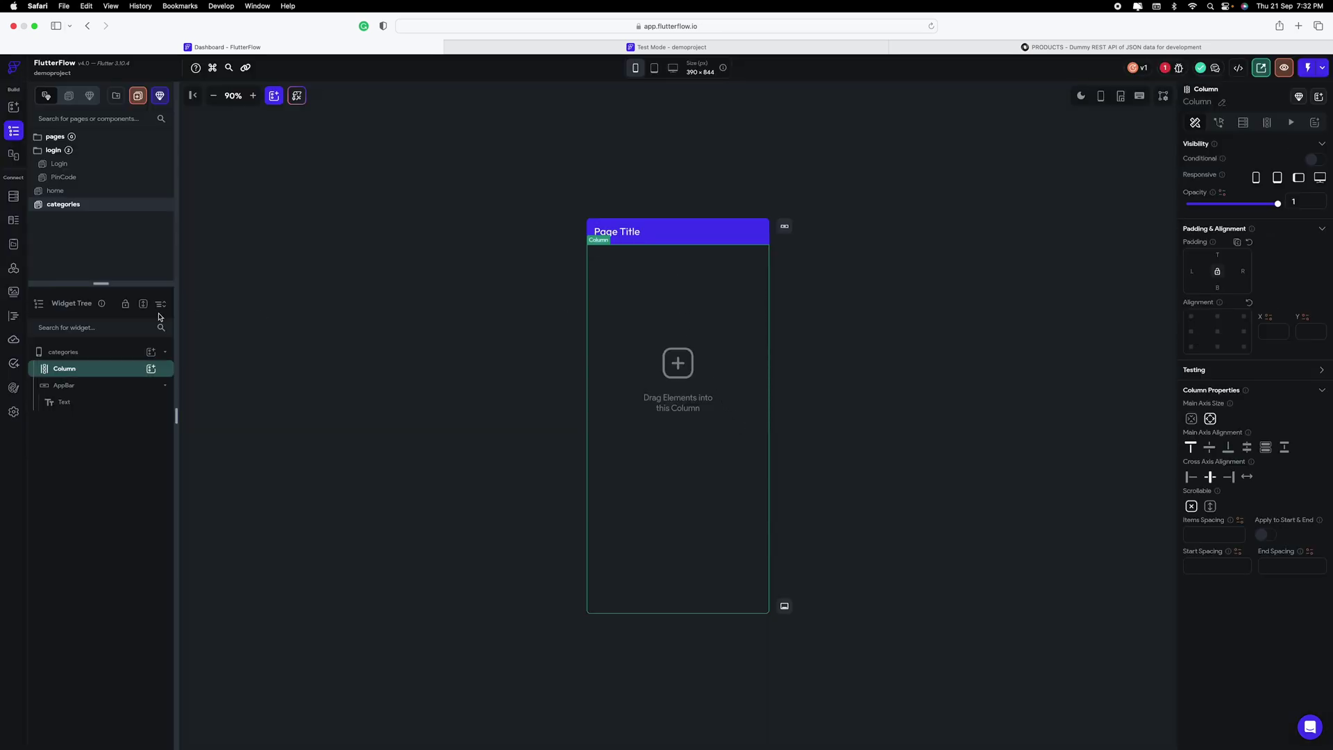
pyautogui.click(151, 369)
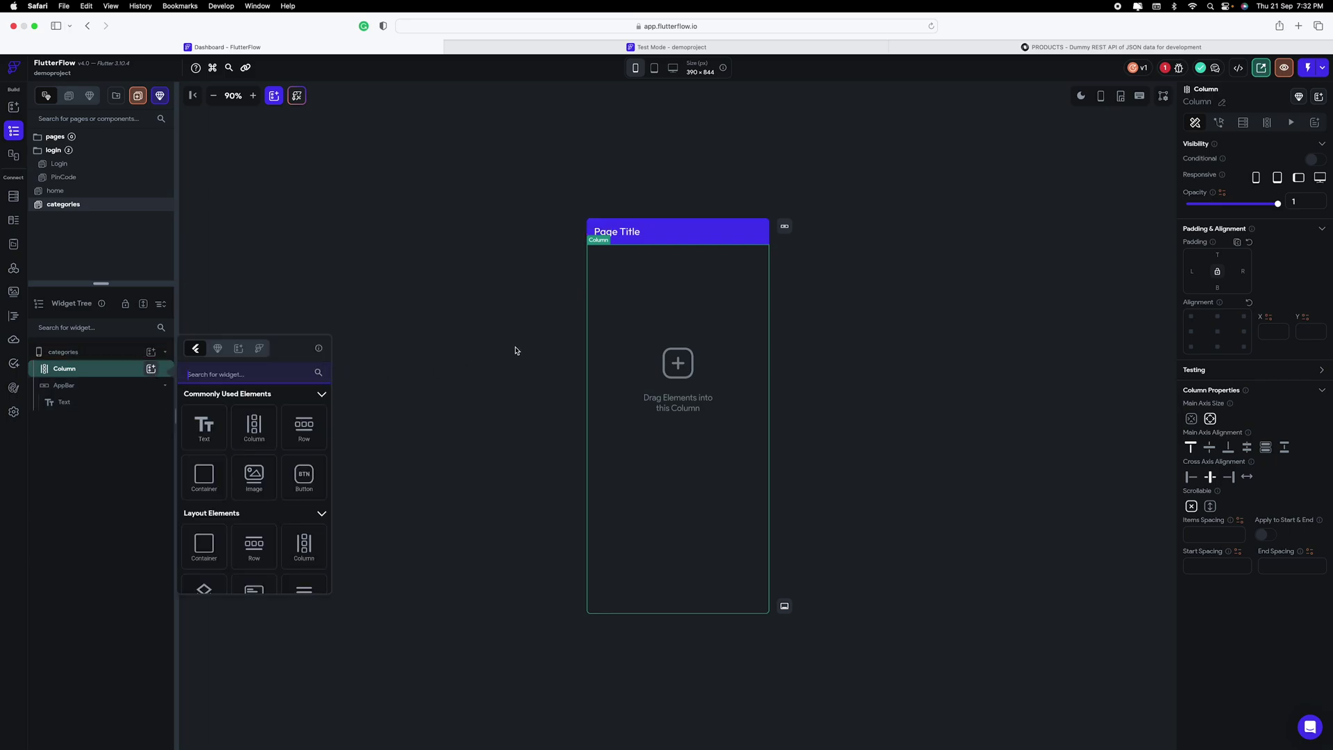
pyautogui.write('lis')
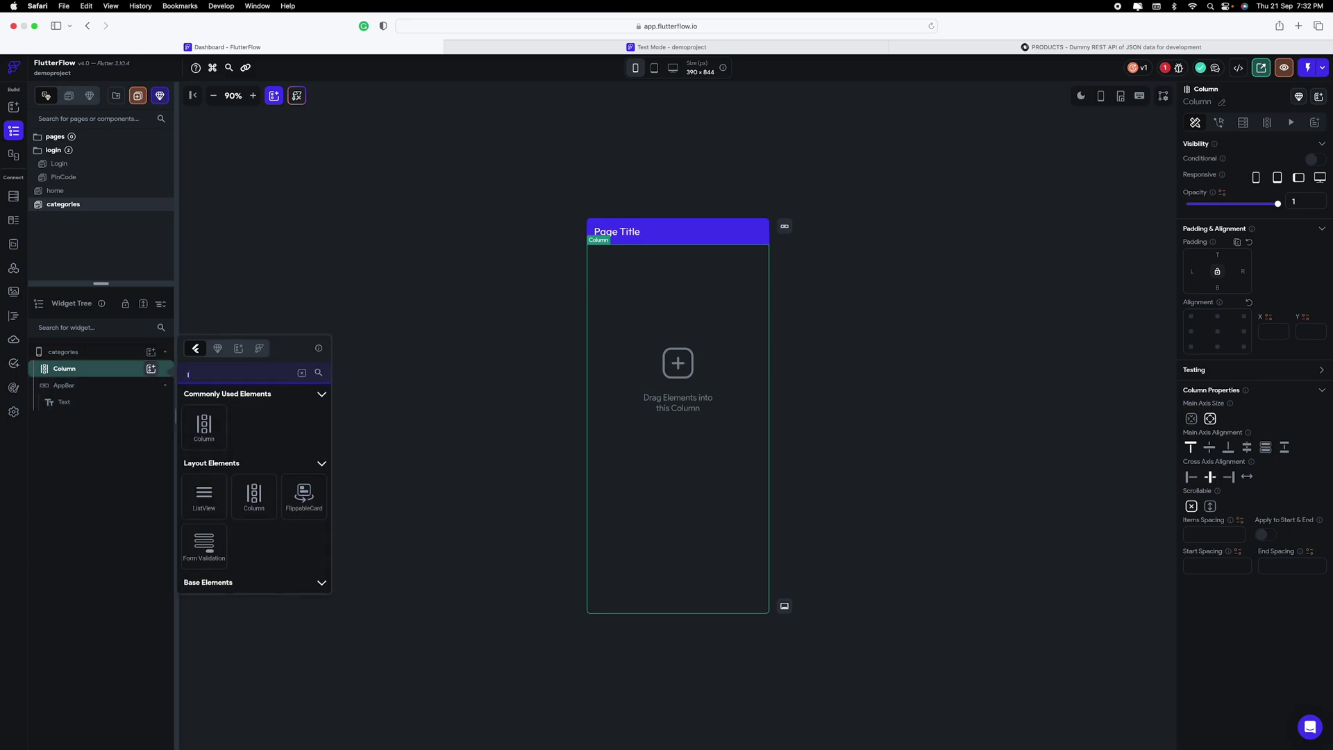
pyautogui.press('BackSpace')
pyautogui.press('BackSpace')
pyautogui.press('BackSpace')
pyautogui.write('list')
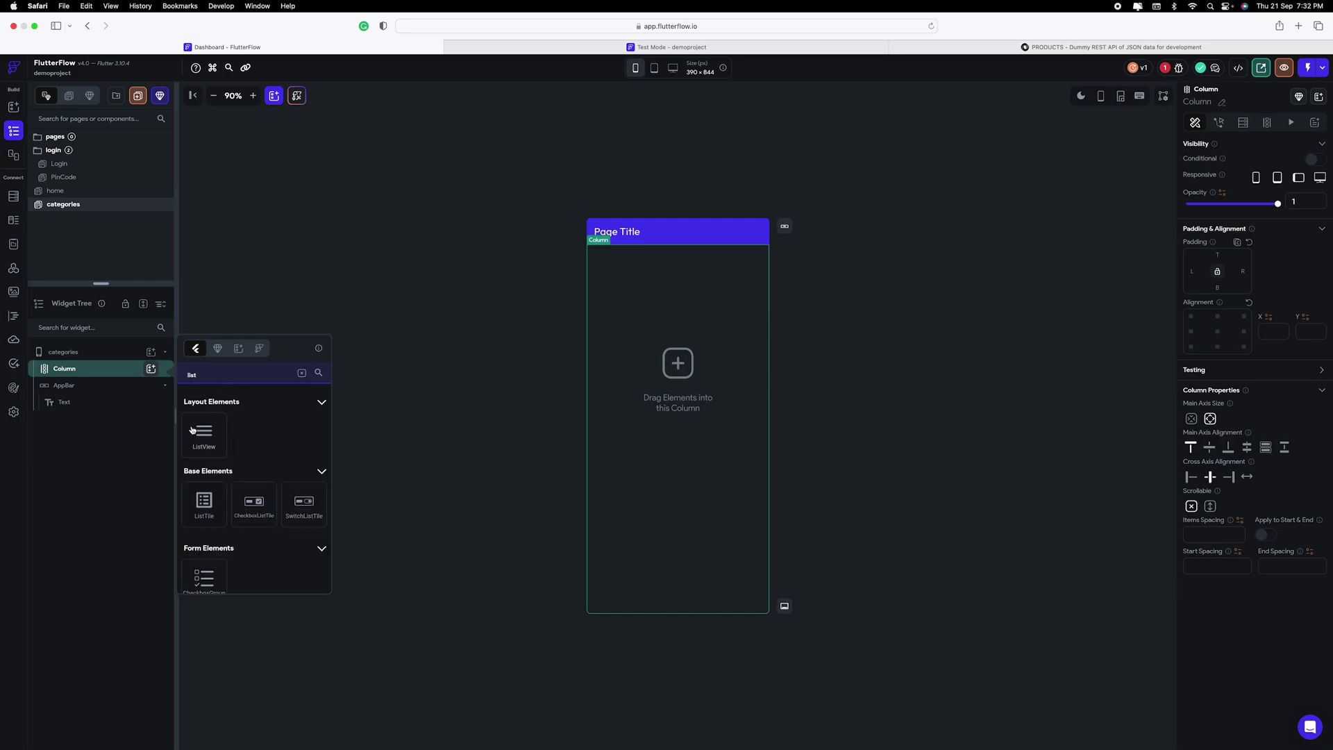
pyautogui.click(202, 433)
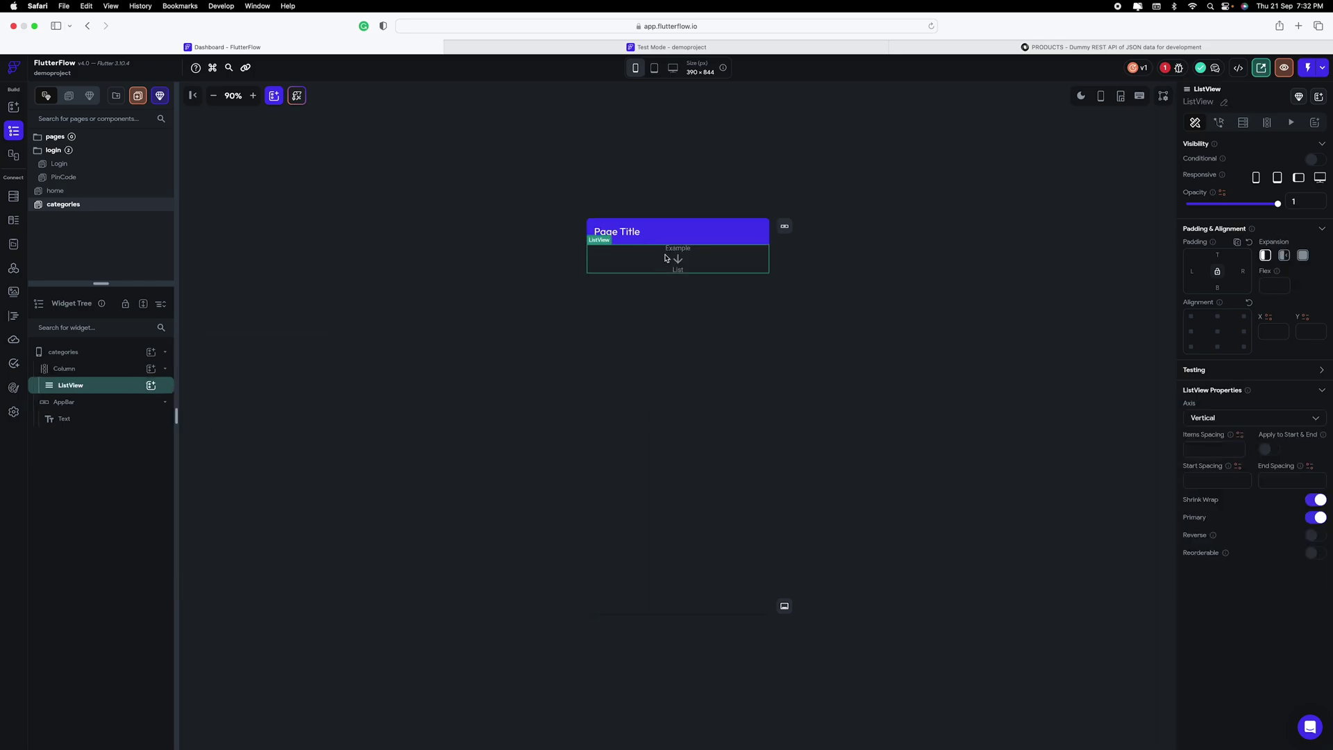
# Insert a ListTile into the ListView and set its padding to 8 on all sides
pyautogui.click(152, 385)
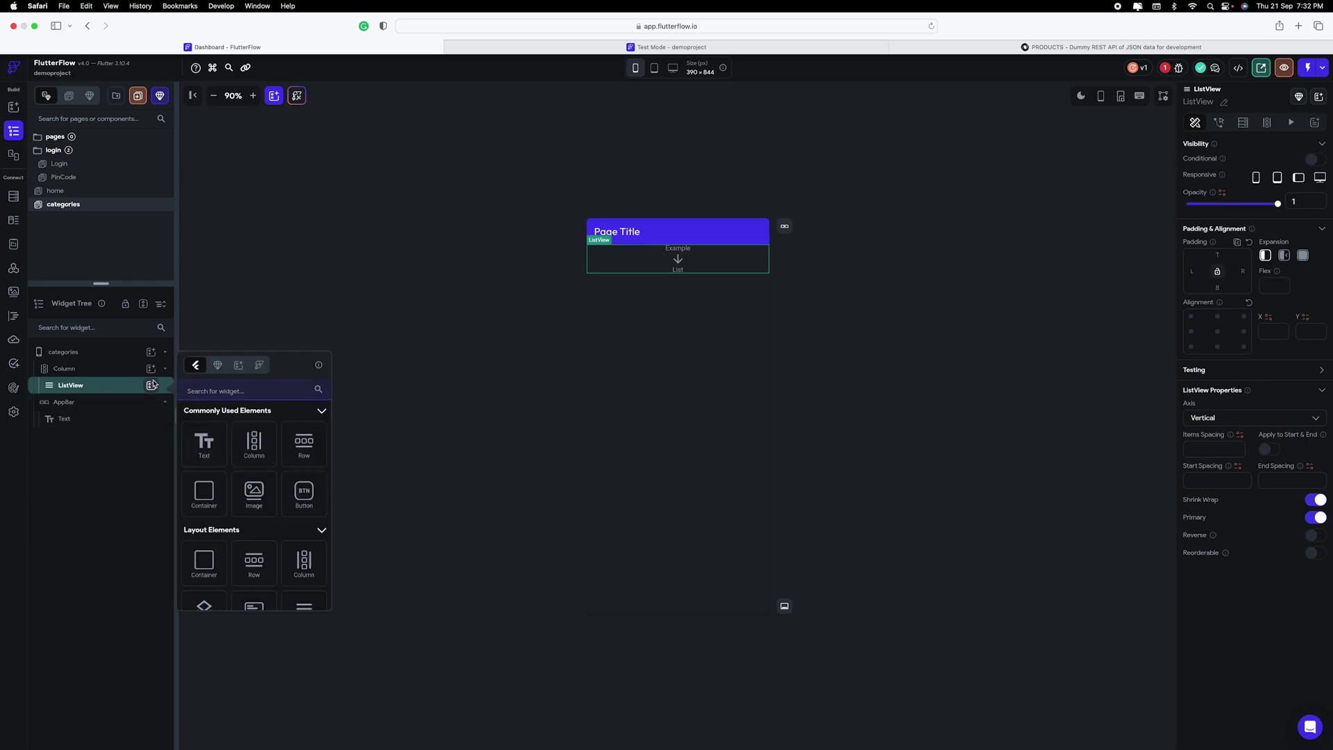
pyautogui.write('list')
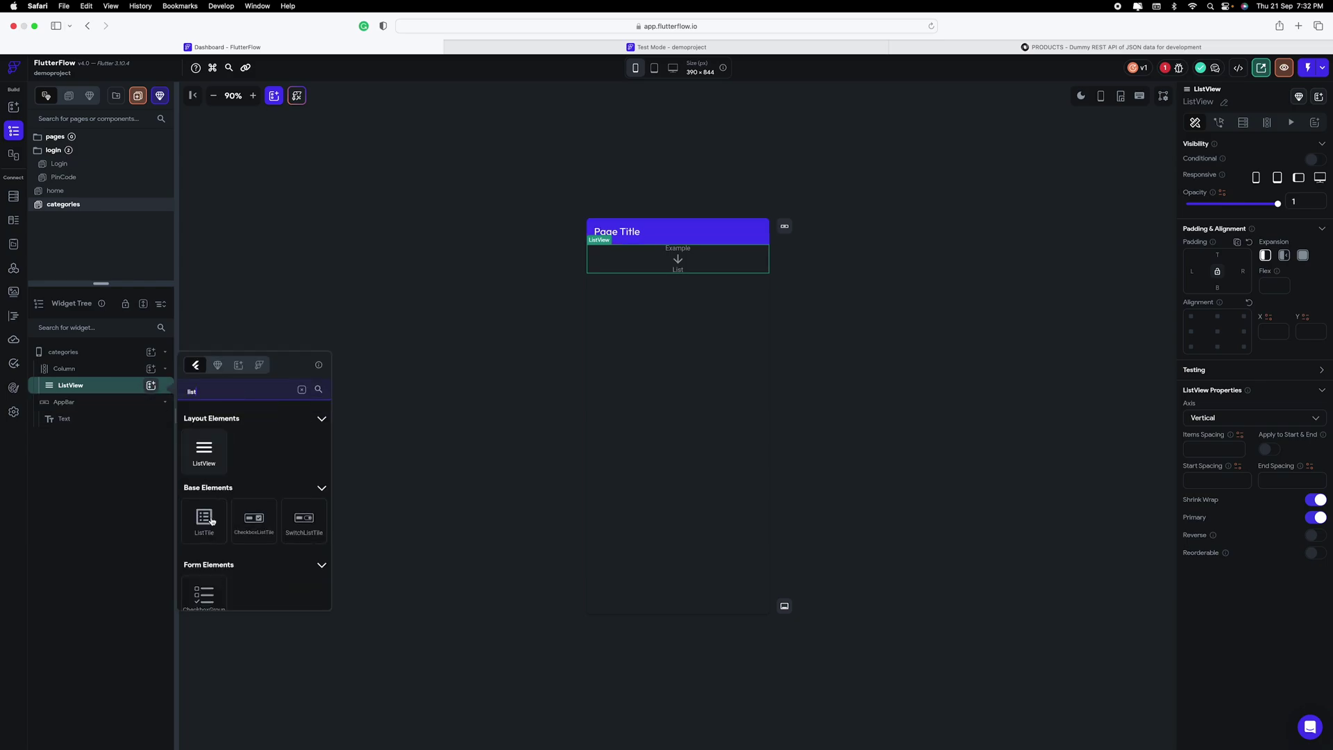
pyautogui.click(212, 521)
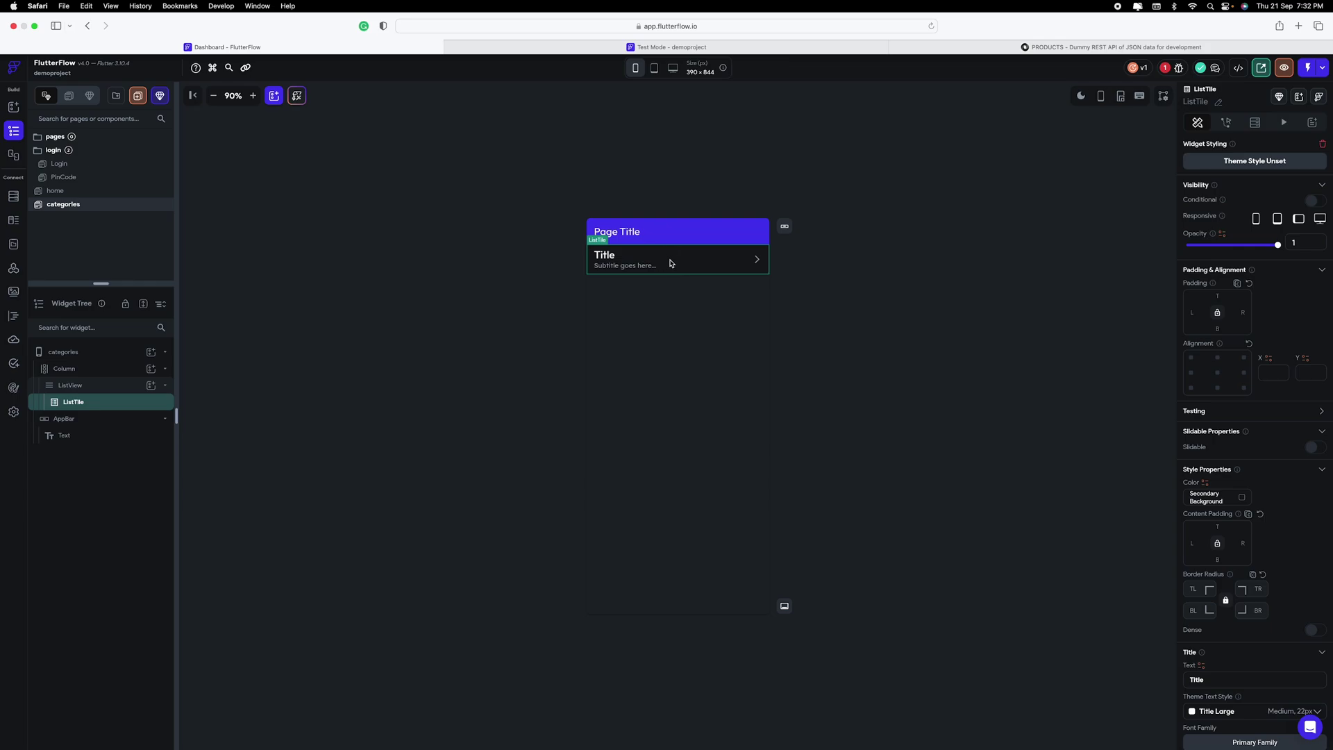
pyautogui.click(1227, 298)
pyautogui.write('8')
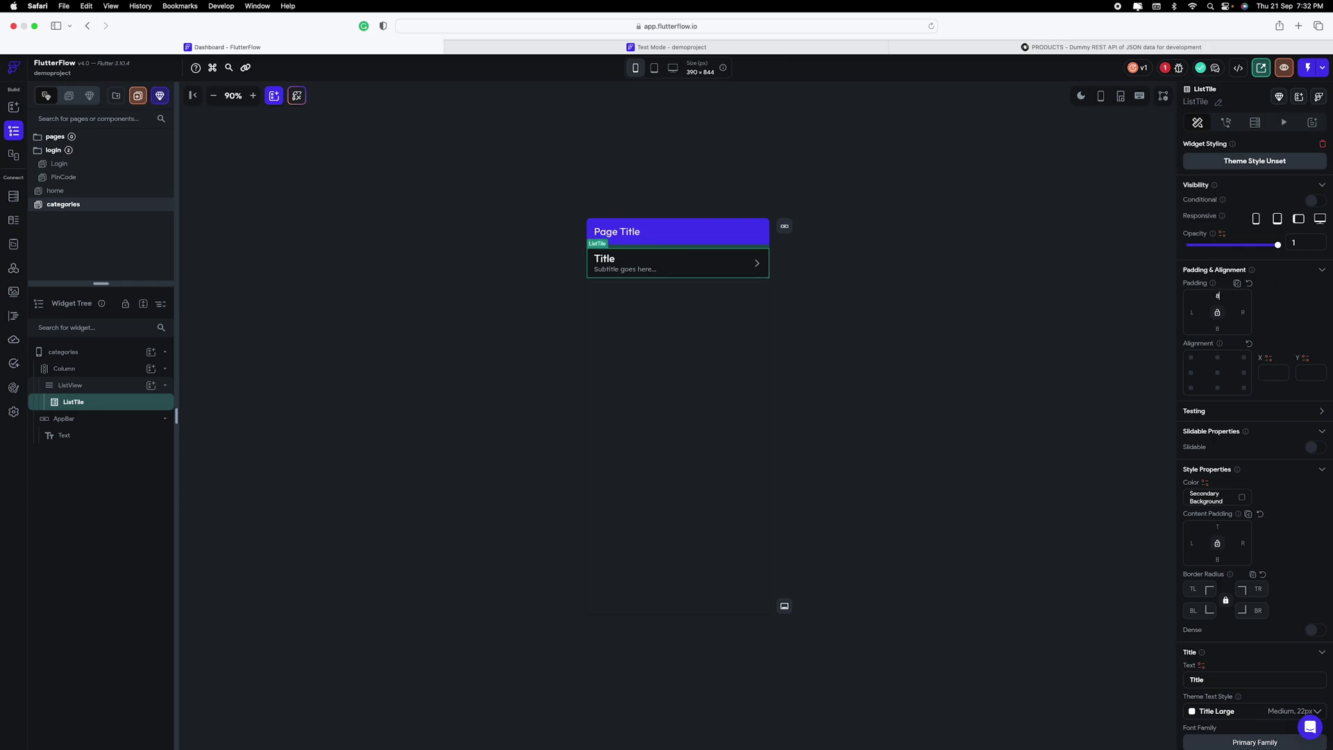
pyautogui.click(1218, 314)
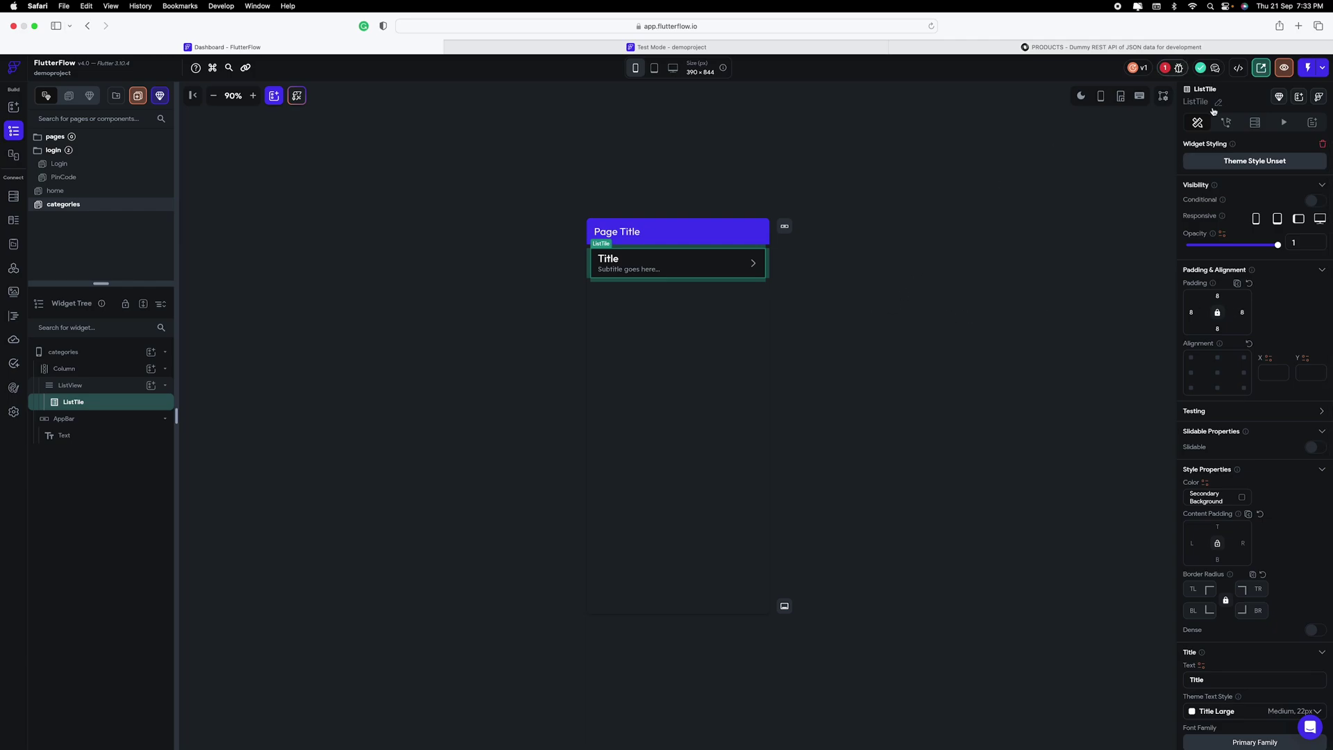
# Review the definition and URL of the project's categories API call
pyautogui.click(100, 384)
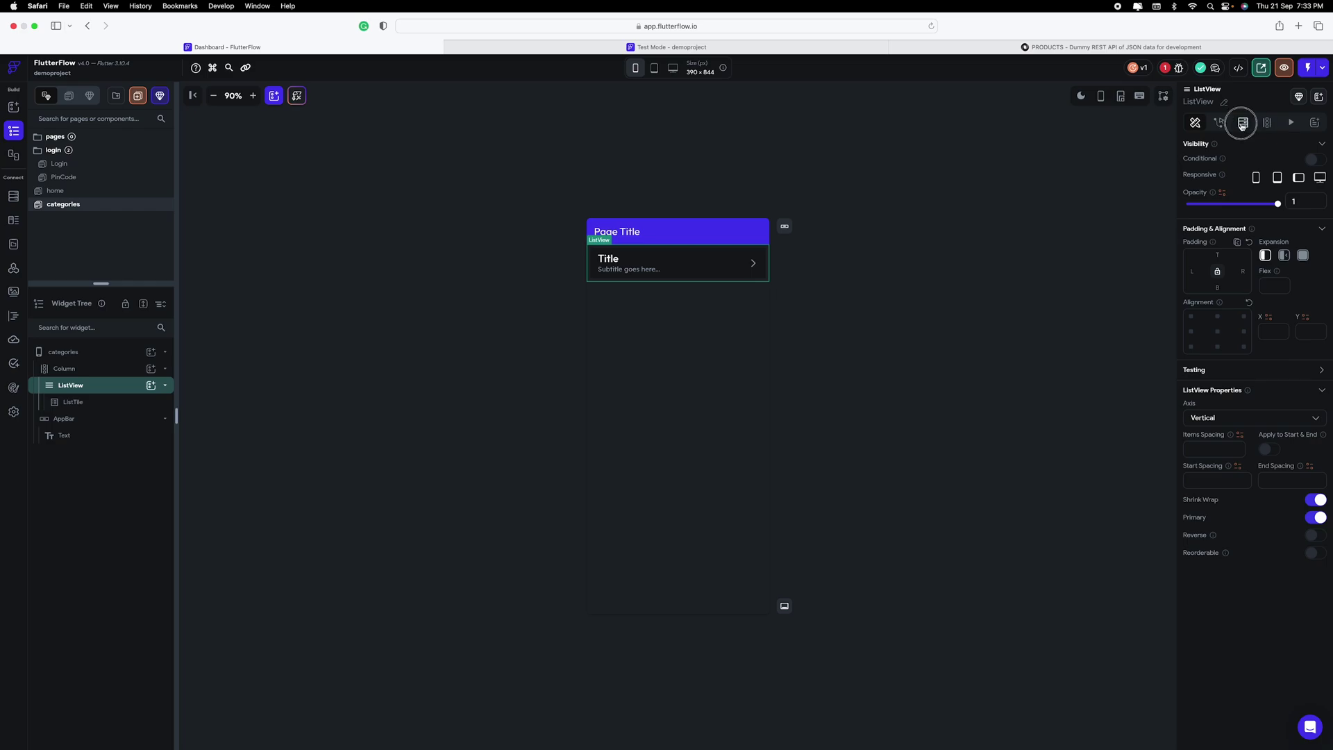
pyautogui.click(1243, 122)
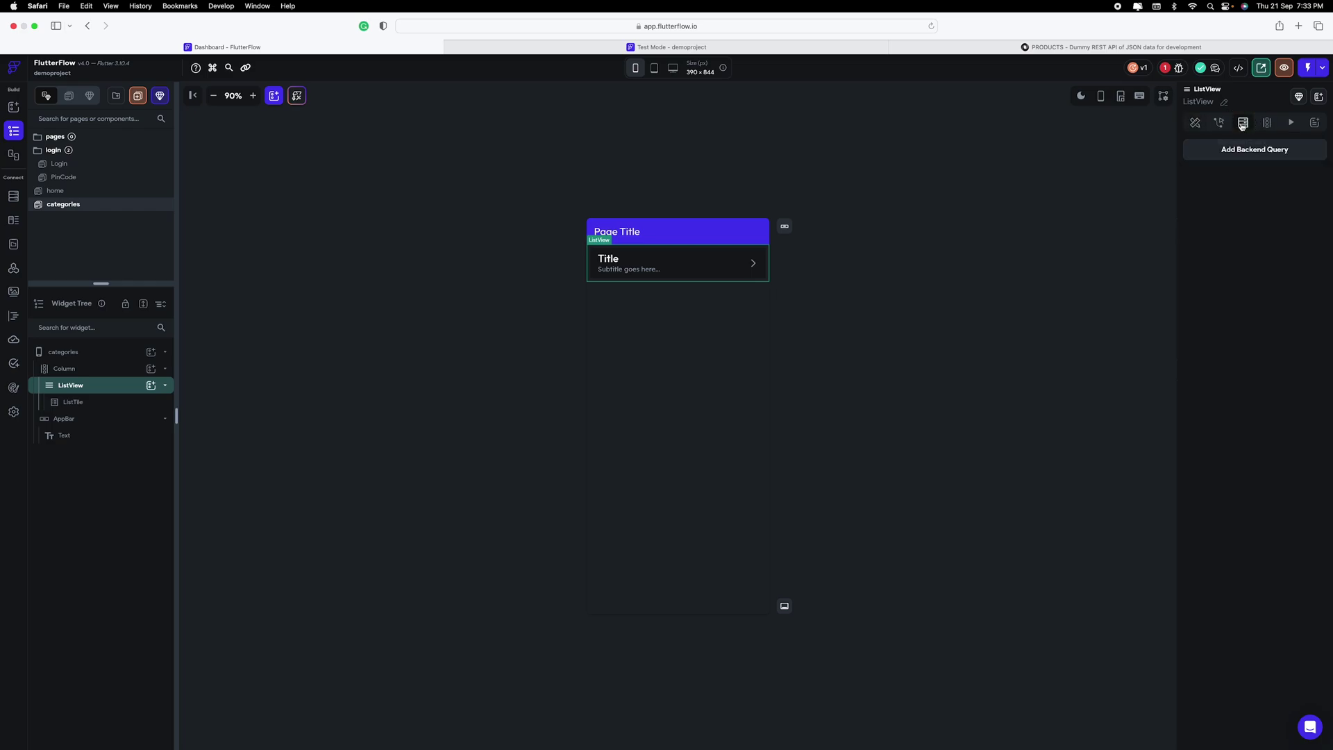
pyautogui.click(13, 267)
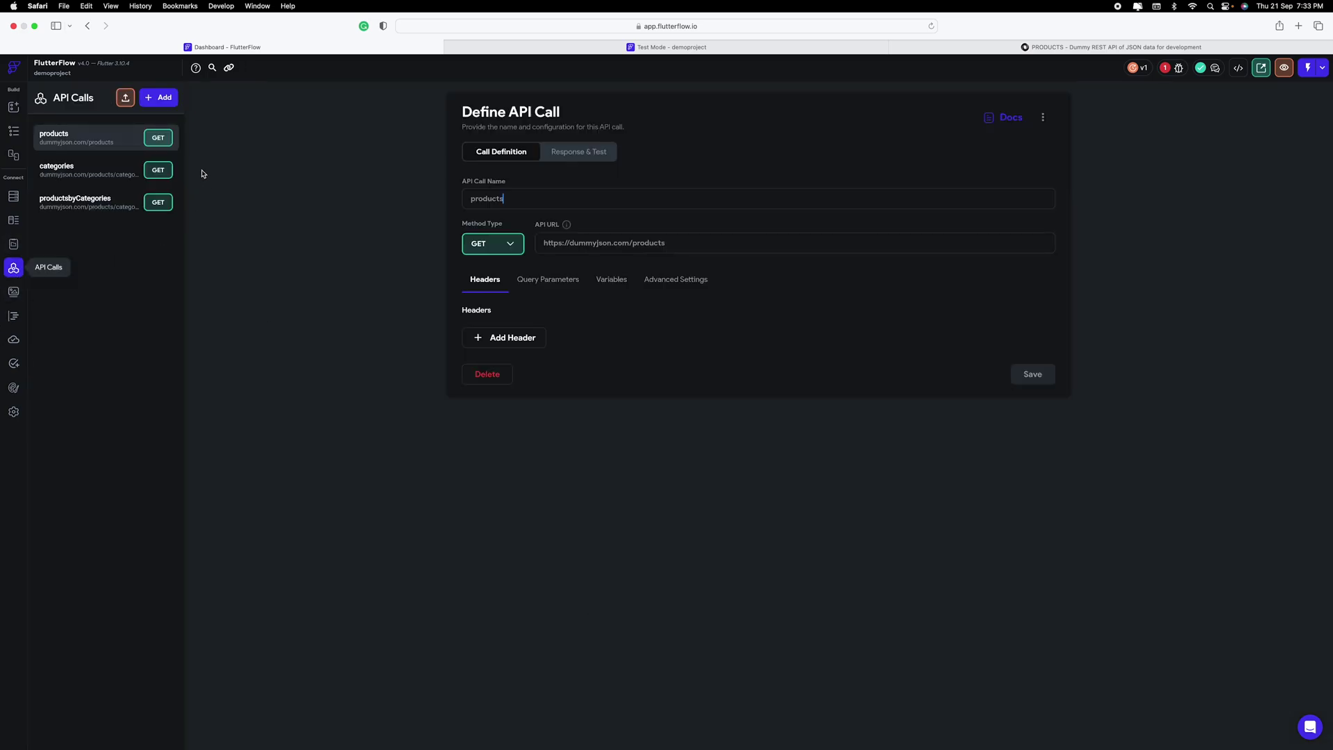
pyautogui.click(100, 173)
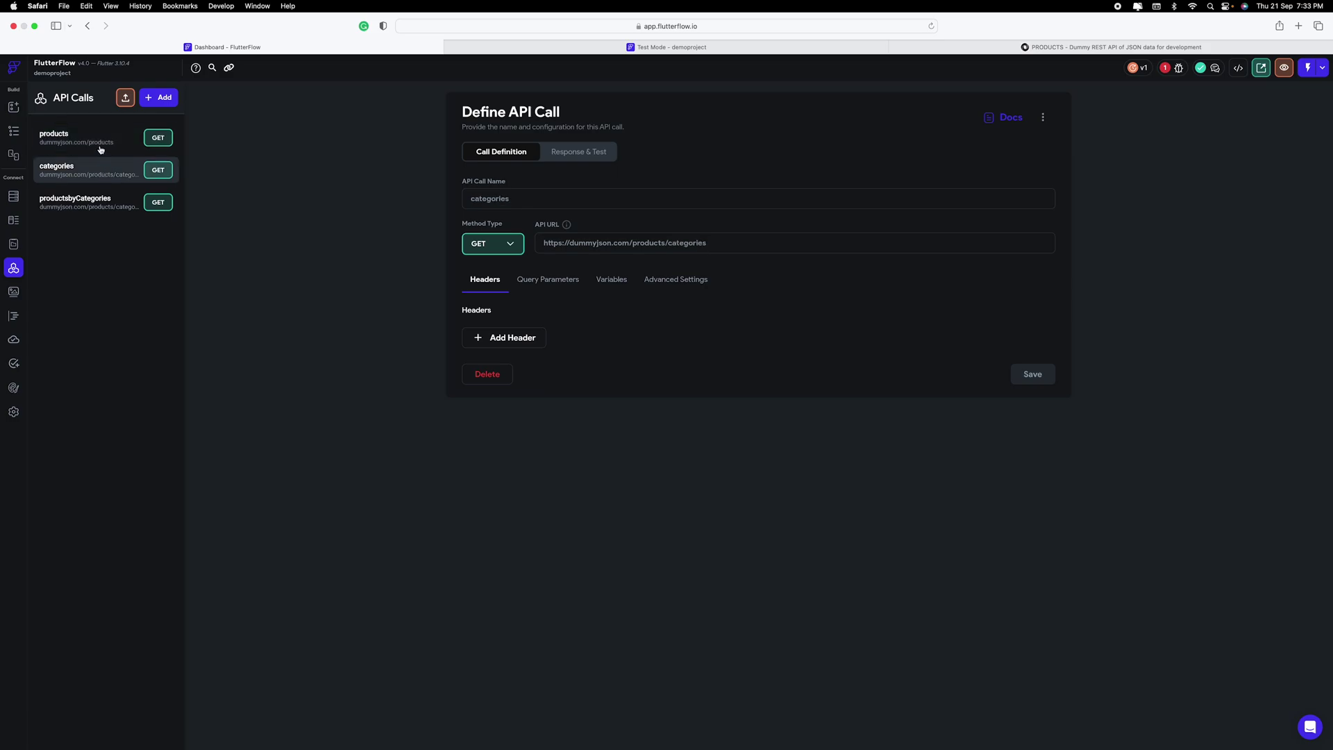
pyautogui.click(101, 149)
pyautogui.click(76, 177)
pyautogui.moveTo(719, 246); pyautogui.dragTo(521, 236)
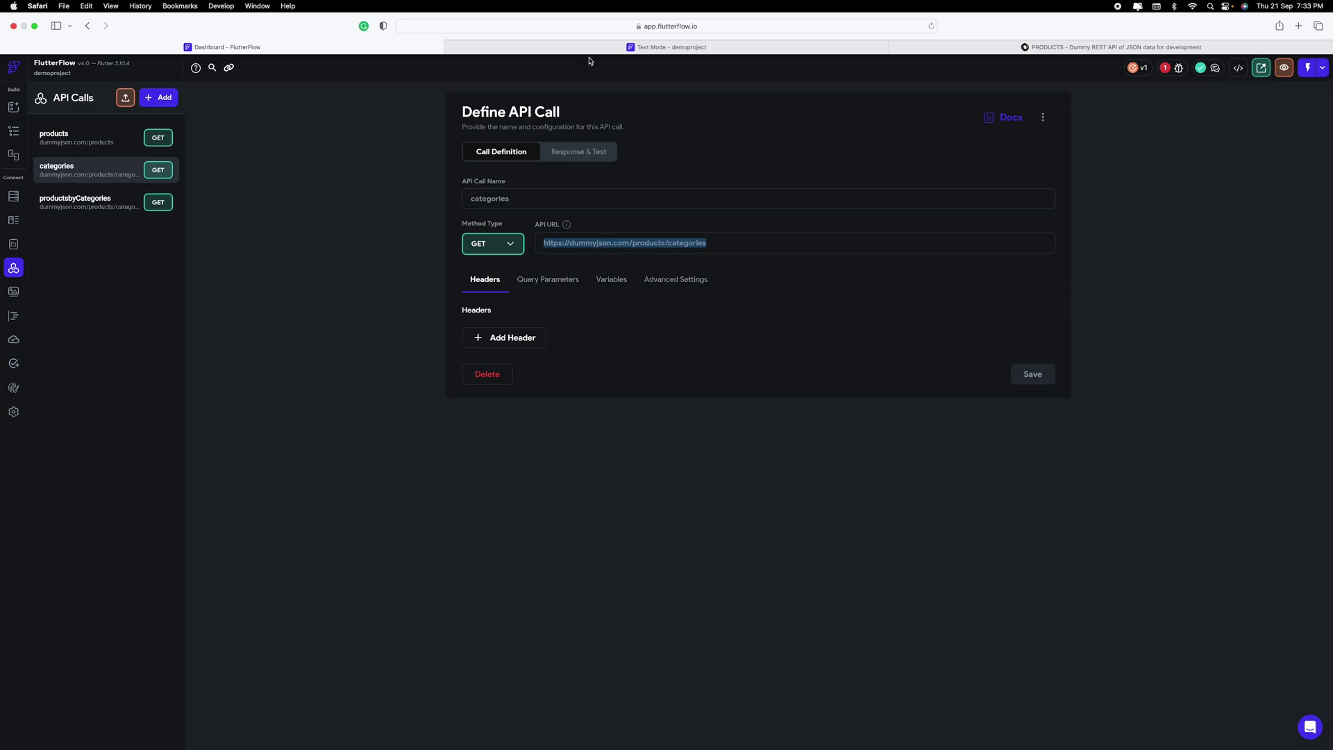
# Switch to the dummyJSON documentation and check the endpoint URL for getting all products categories
pyautogui.click(1041, 47)
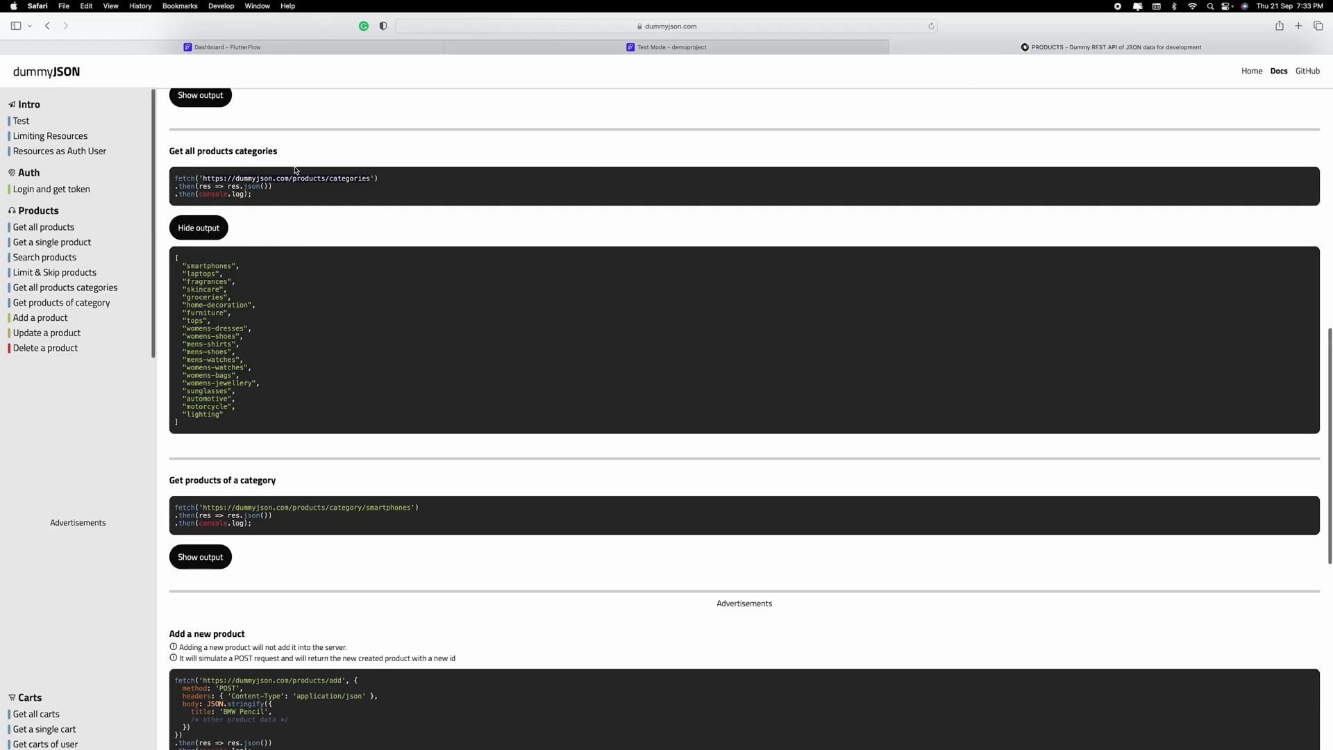
pyautogui.scroll(2, 327, 195)
pyautogui.click(360, 243)
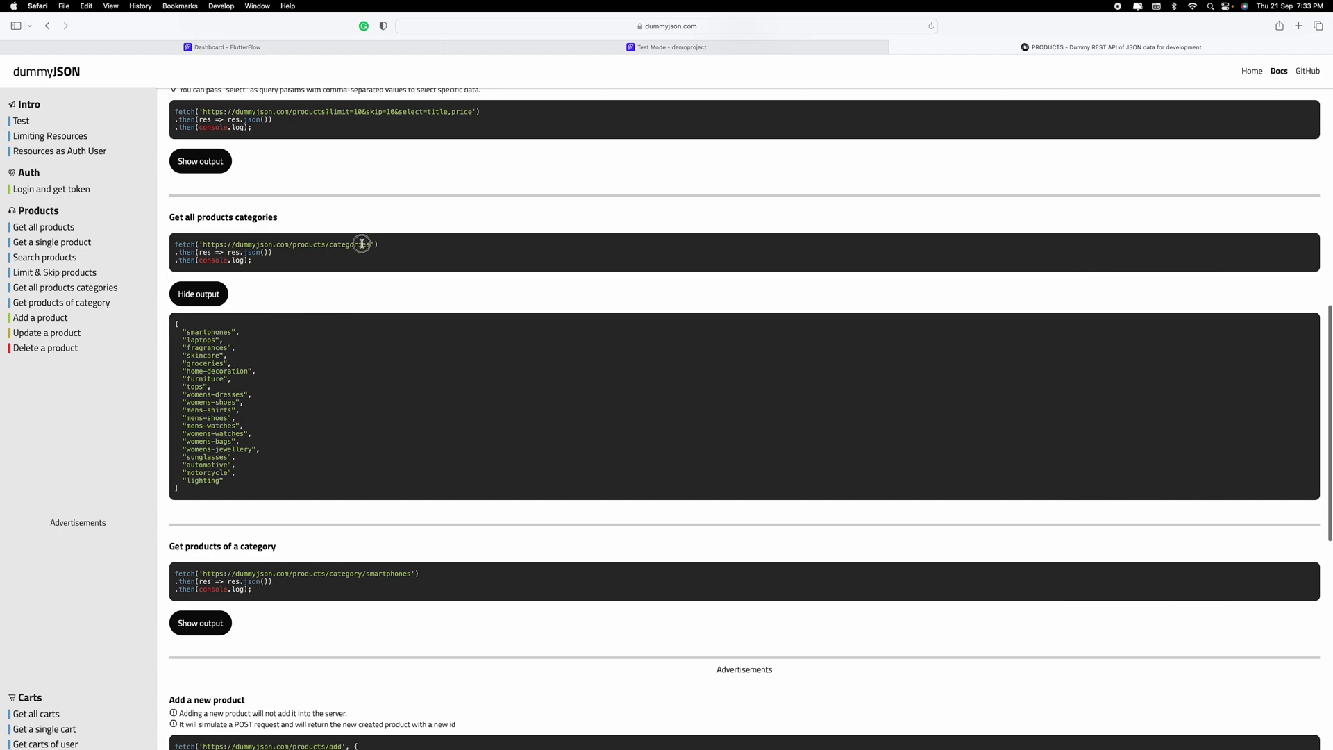
pyautogui.moveTo(362, 243); pyautogui.dragTo(203, 245)
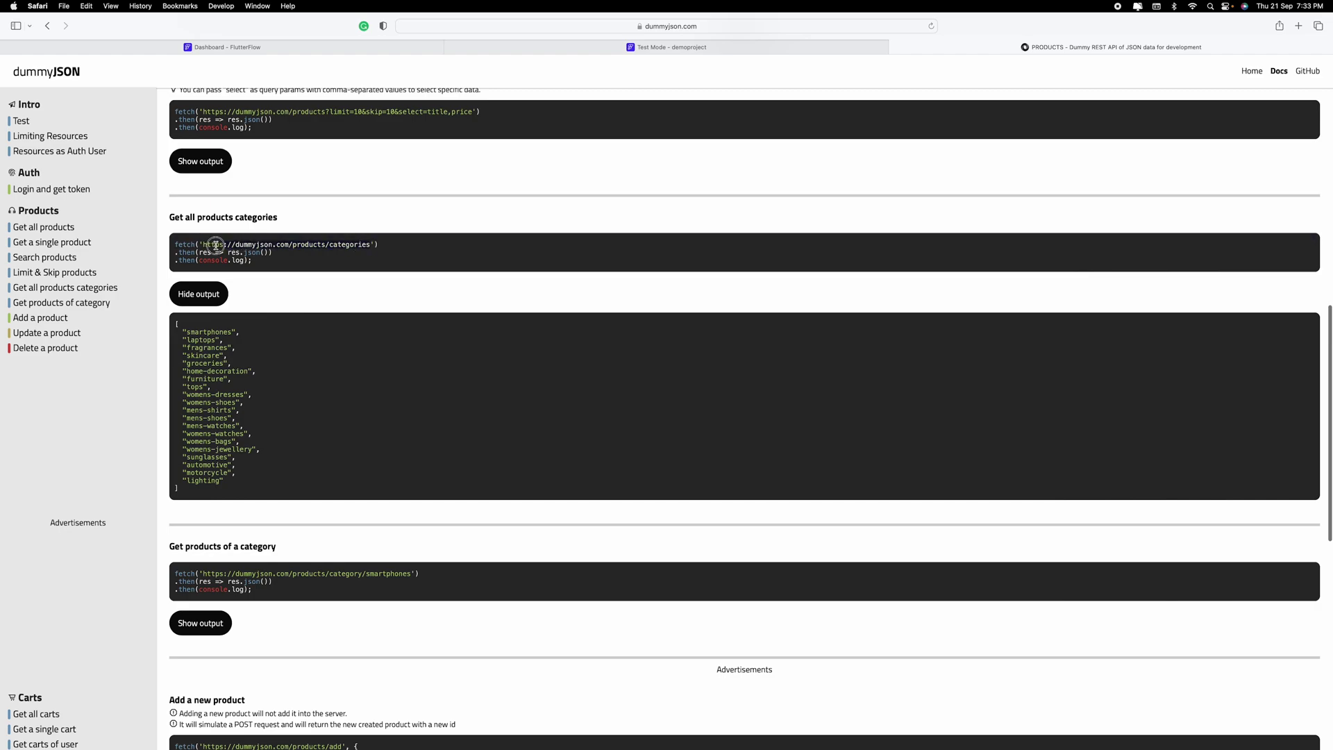
# Return to the categories page in FlutterFlow and give the ListView a backend query using the categories API call
pyautogui.click(228, 47)
pyautogui.click(13, 130)
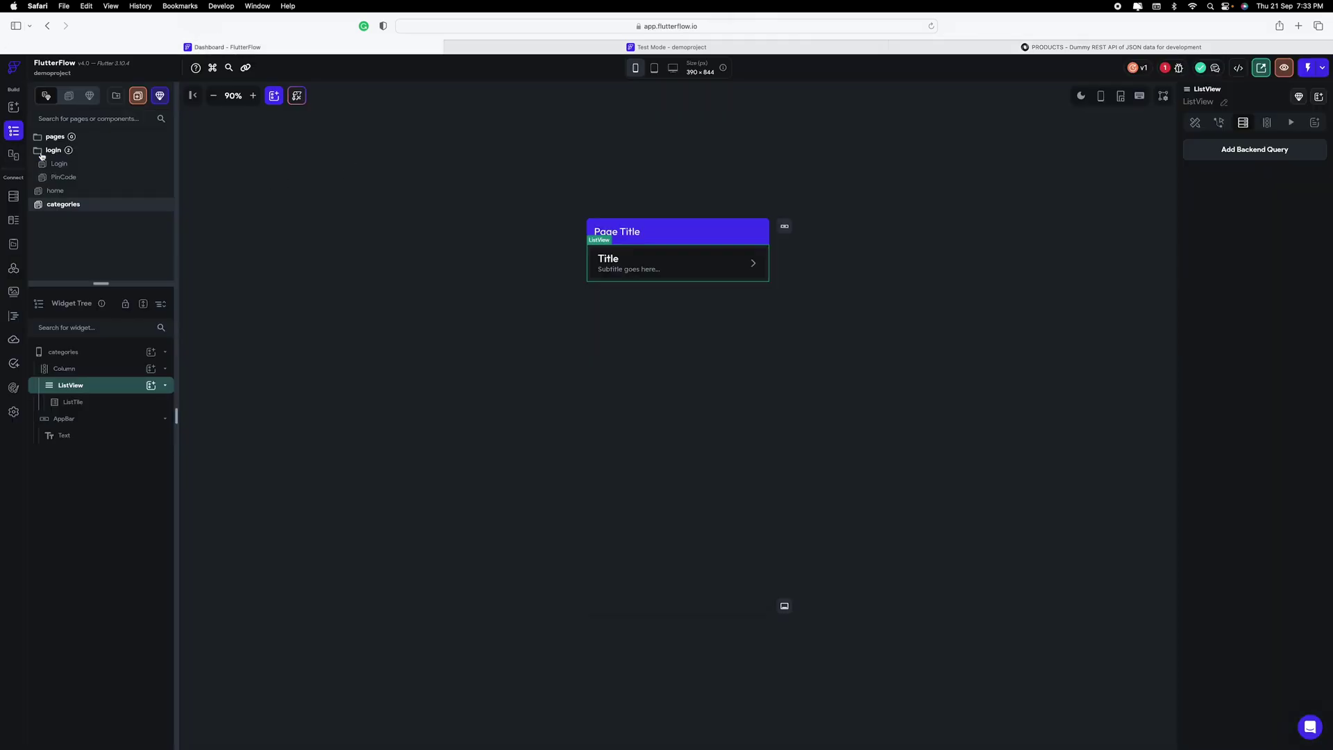
pyautogui.click(675, 274)
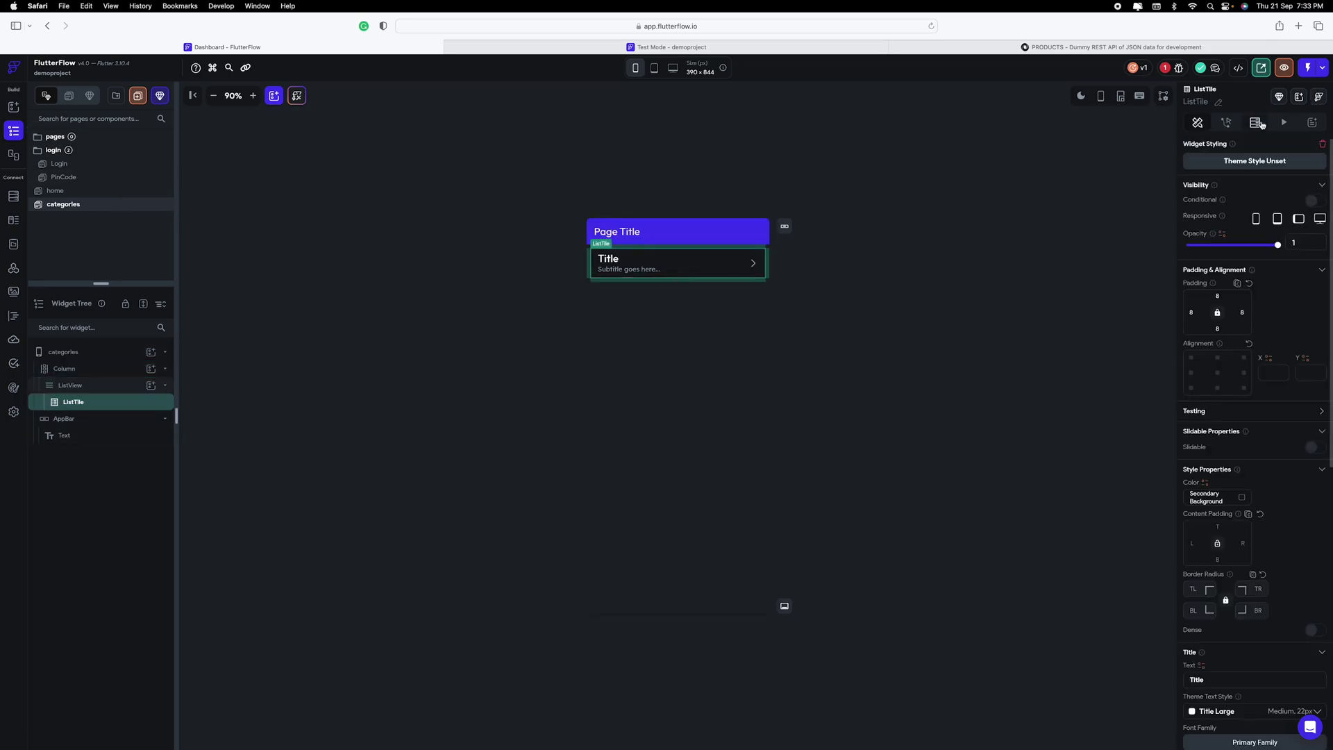
pyautogui.click(118, 385)
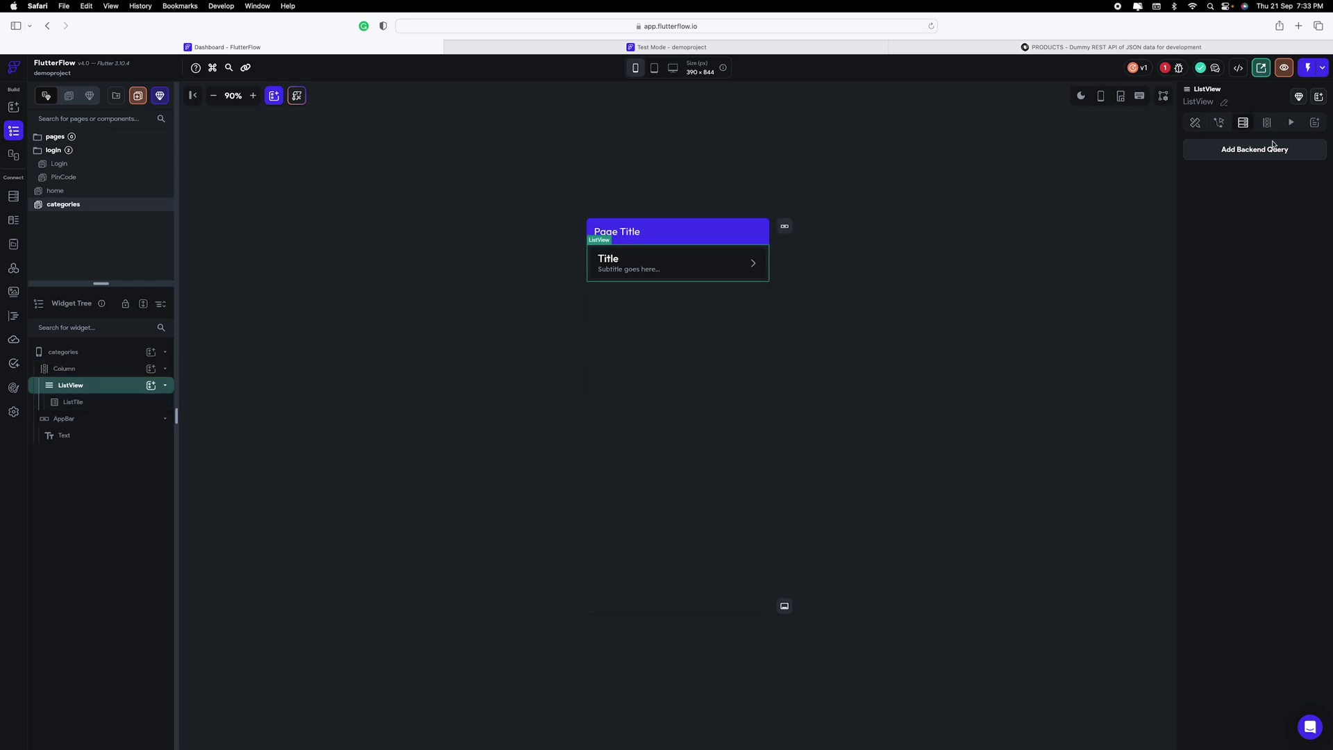
pyautogui.click(1225, 154)
pyautogui.click(1042, 147)
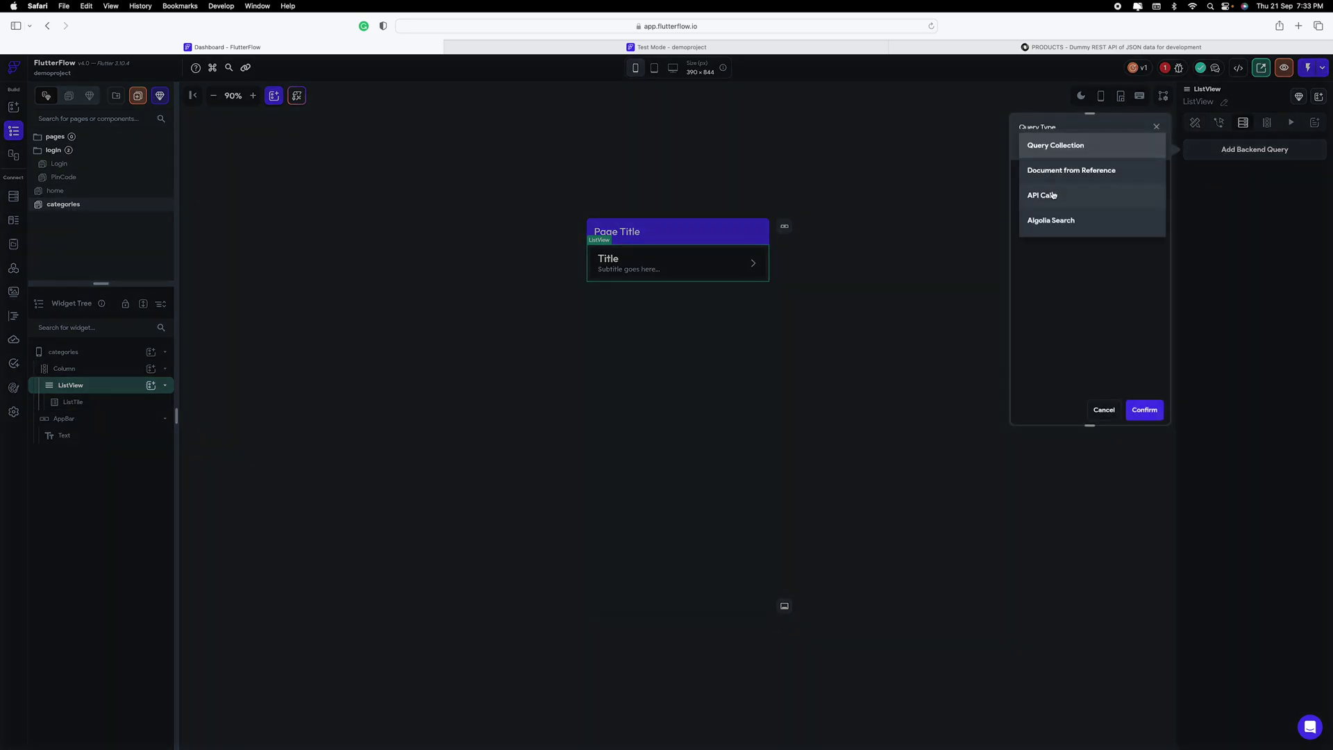
pyautogui.click(1053, 195)
pyautogui.click(1074, 196)
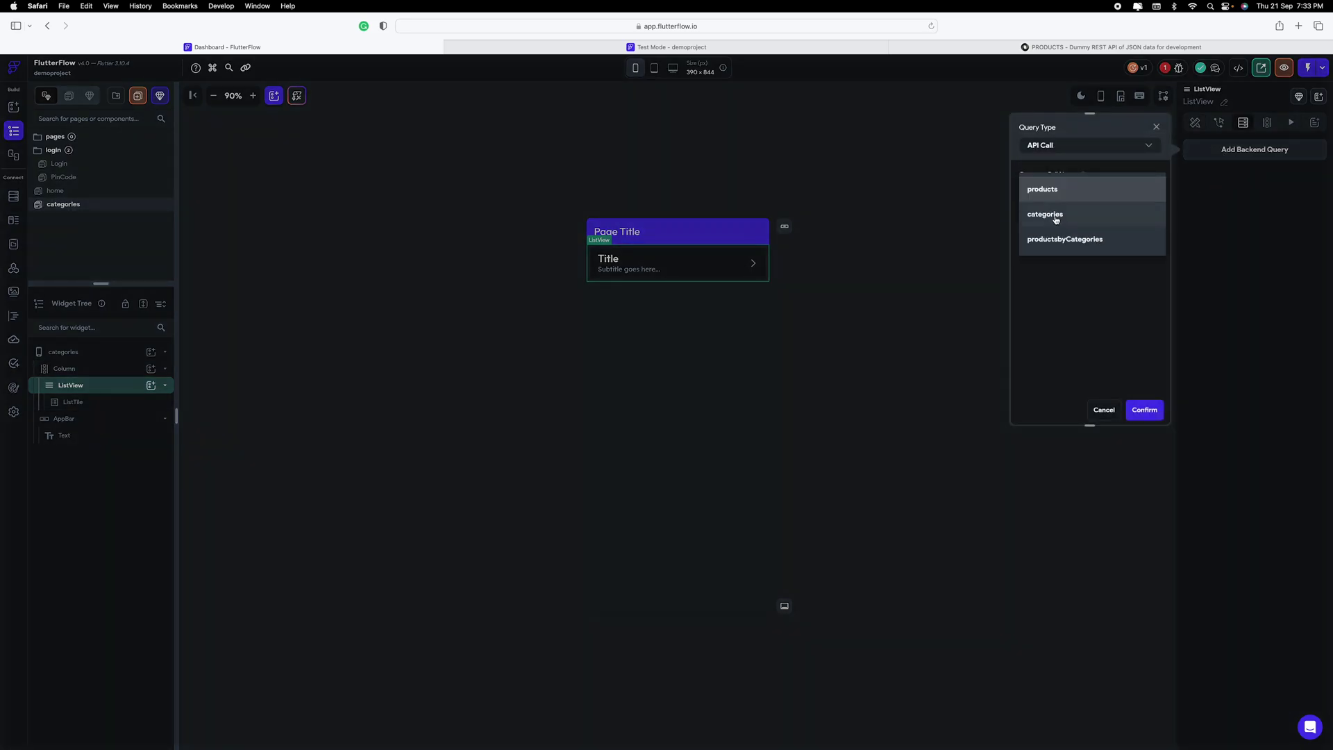
pyautogui.click(1055, 219)
pyautogui.click(1145, 410)
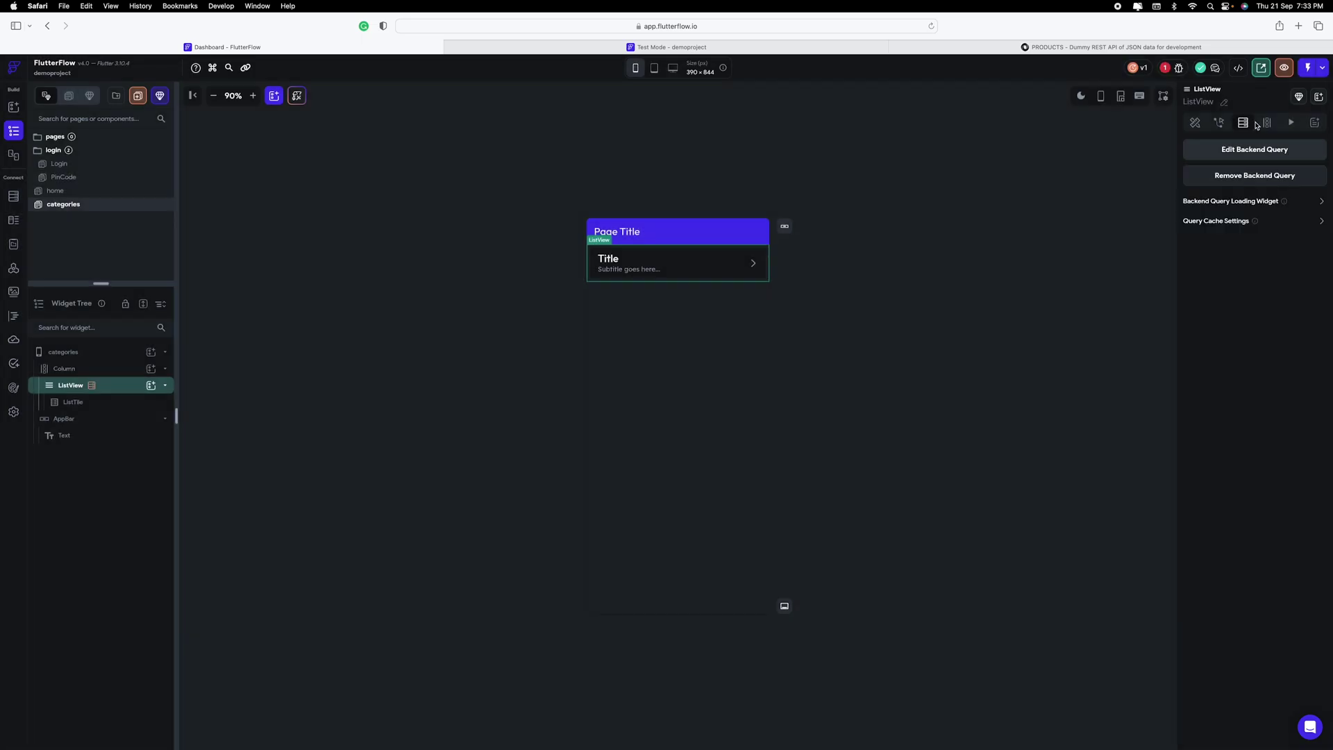
# Set the value for the ListView's generated children to the categories Response JSON Body with No Further Changes
pyautogui.click(1268, 123)
pyautogui.click(1234, 241)
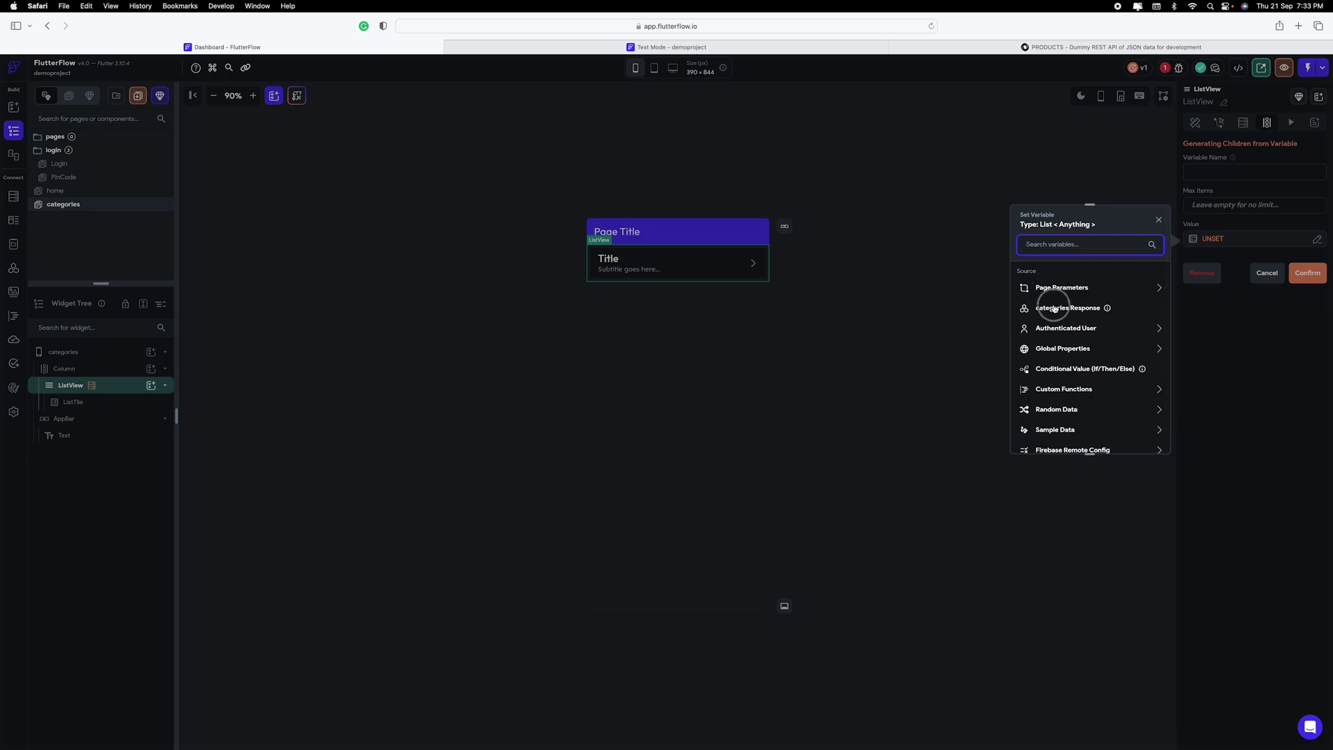
pyautogui.click(1052, 307)
pyautogui.click(1059, 345)
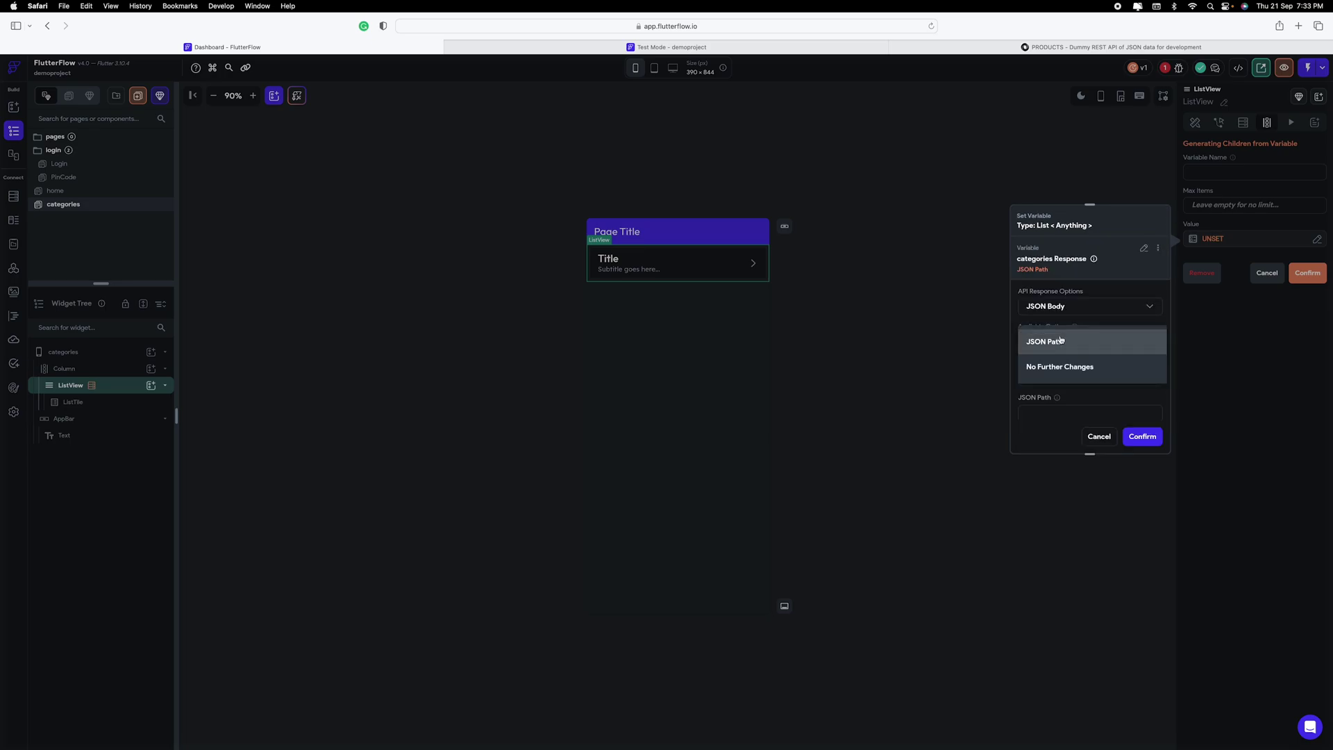
pyautogui.click(1061, 368)
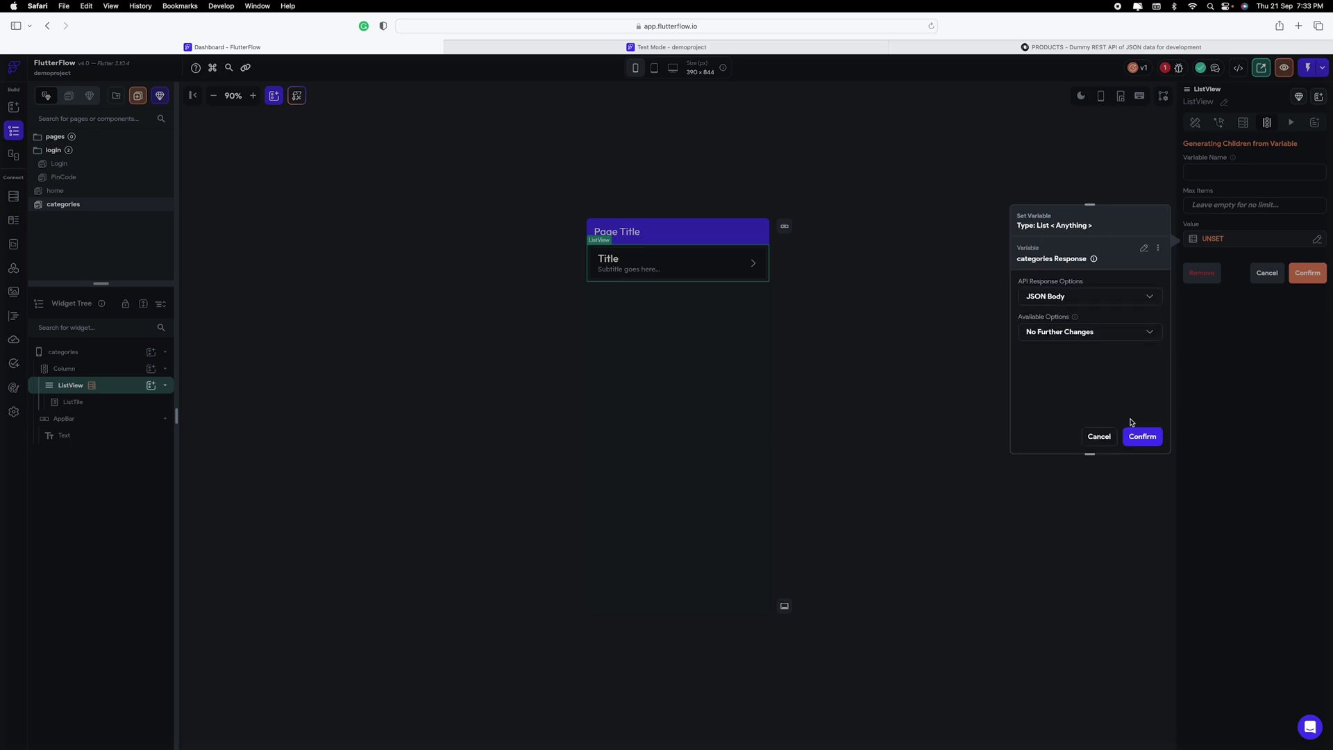
pyautogui.click(1139, 438)
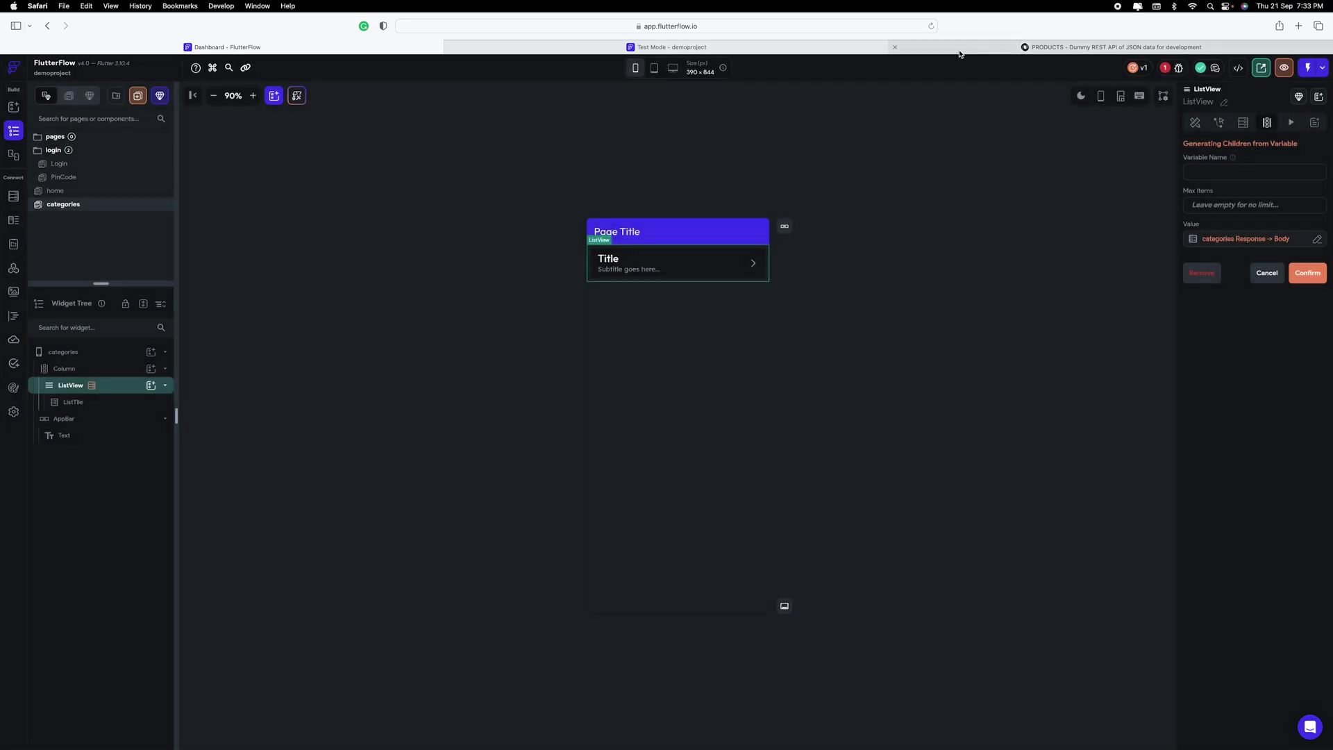
# Switch to the dummyJSON documentation and examine the structure of the products categories output
pyautogui.click(1111, 46)
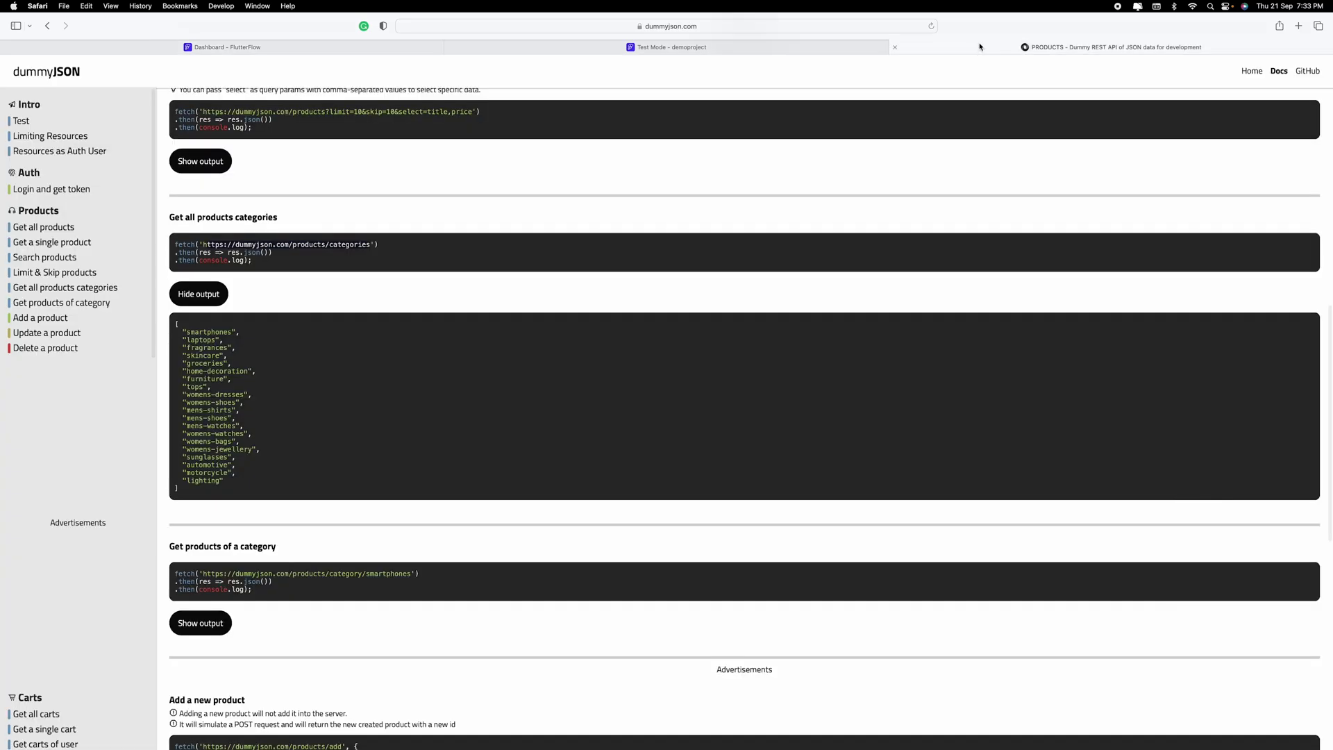
pyautogui.moveTo(182, 332); pyautogui.dragTo(259, 335)
pyautogui.click(177, 323)
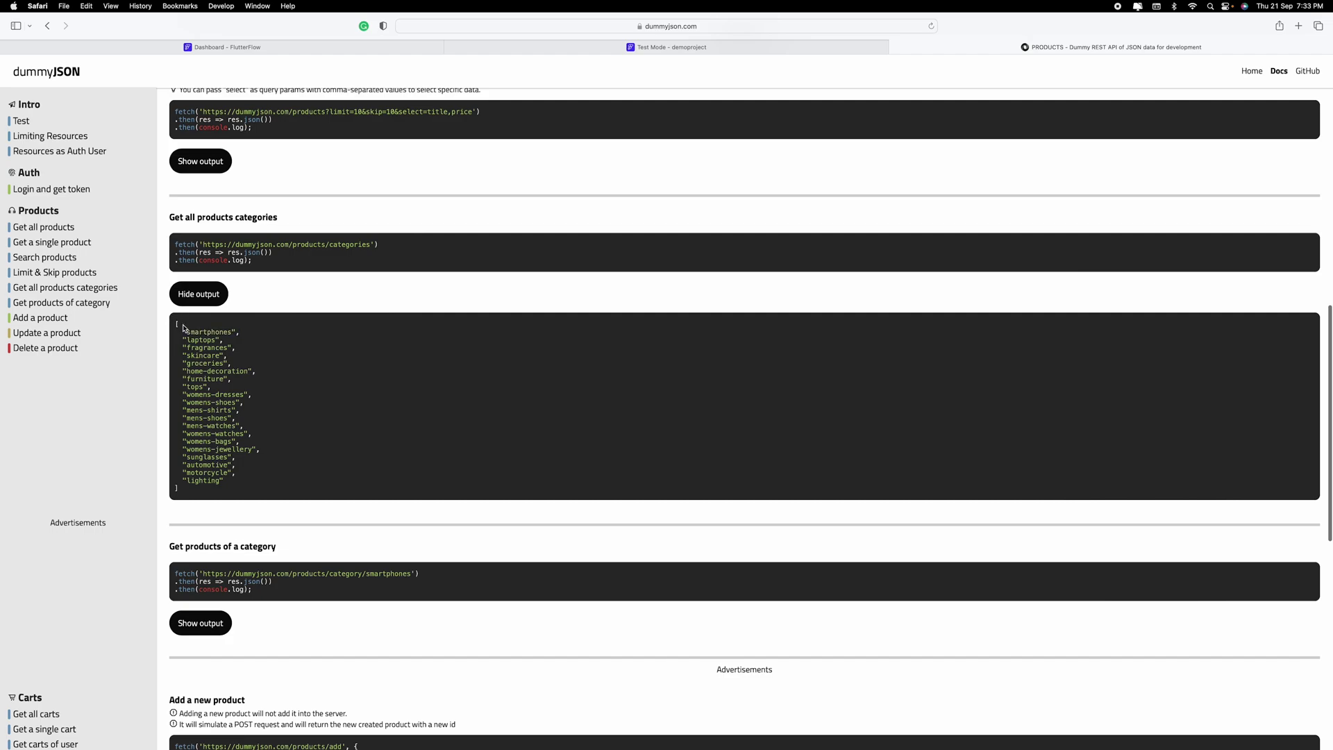
pyautogui.moveTo(183, 332); pyautogui.dragTo(304, 330)
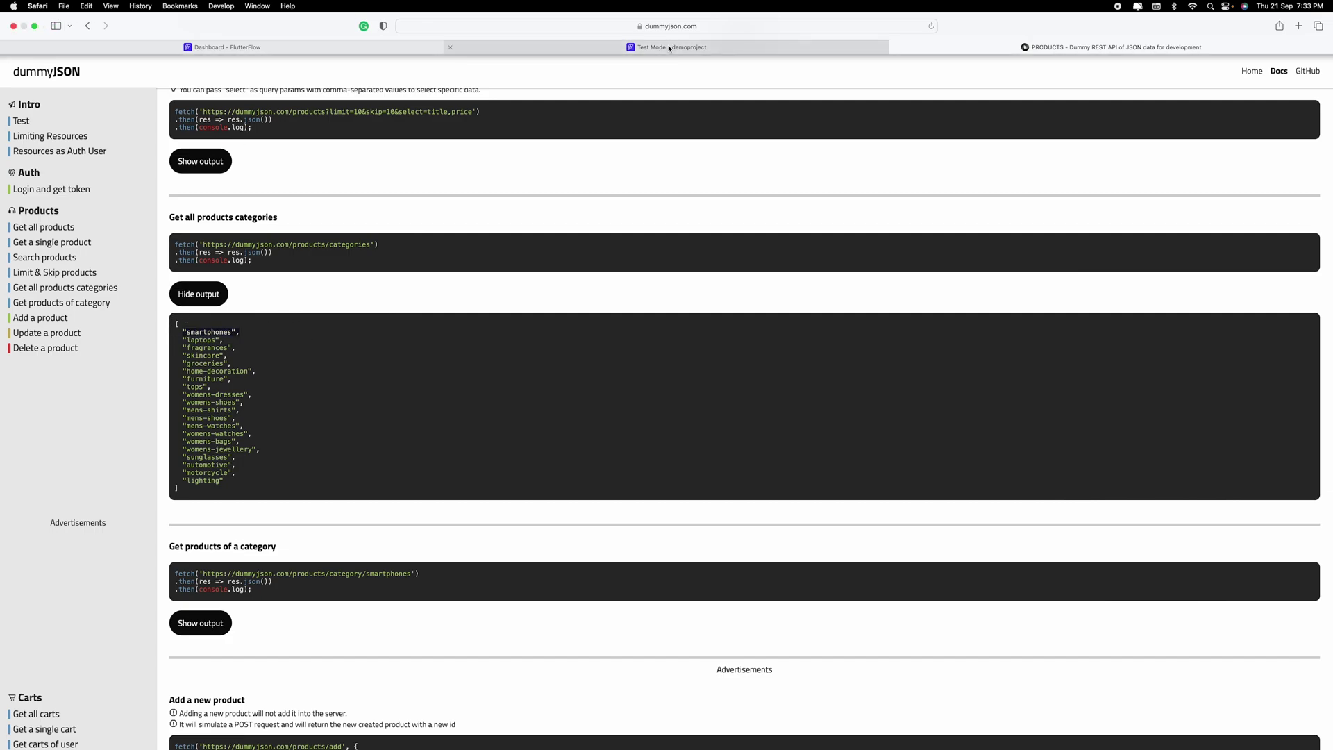
# Return to the FlutterFlow dashboard, name the ListView's generated-children variable categories, and confirm generating its children from it
pyautogui.click(640, 46)
pyautogui.click(389, 47)
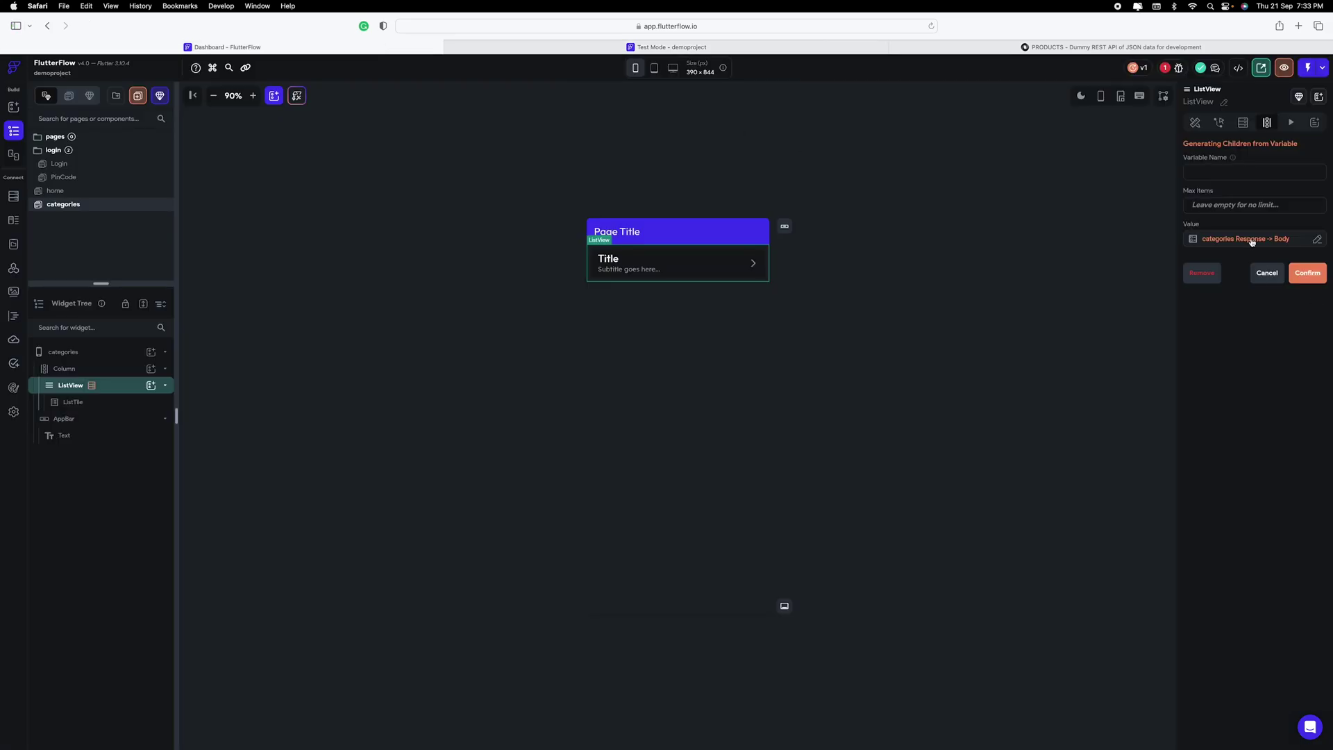
pyautogui.click(1225, 173)
pyautogui.write('categories')
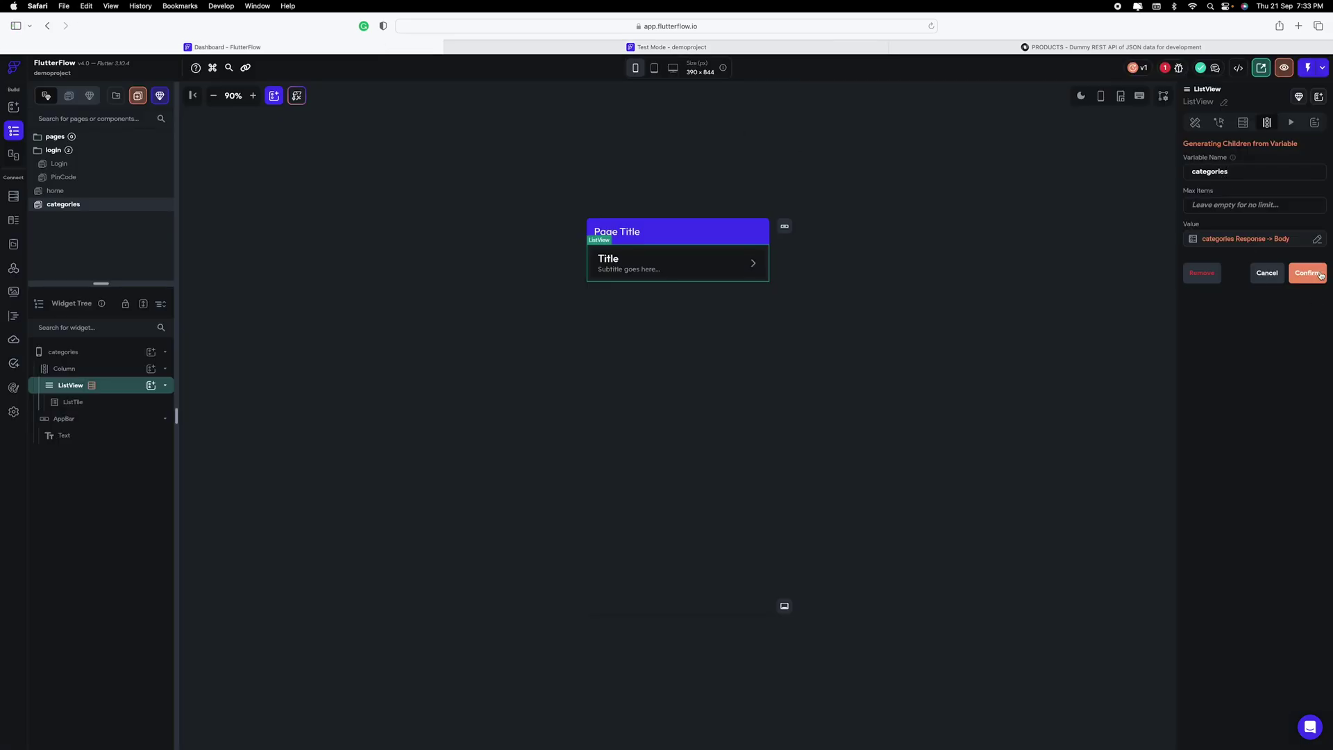
pyautogui.click(1319, 274)
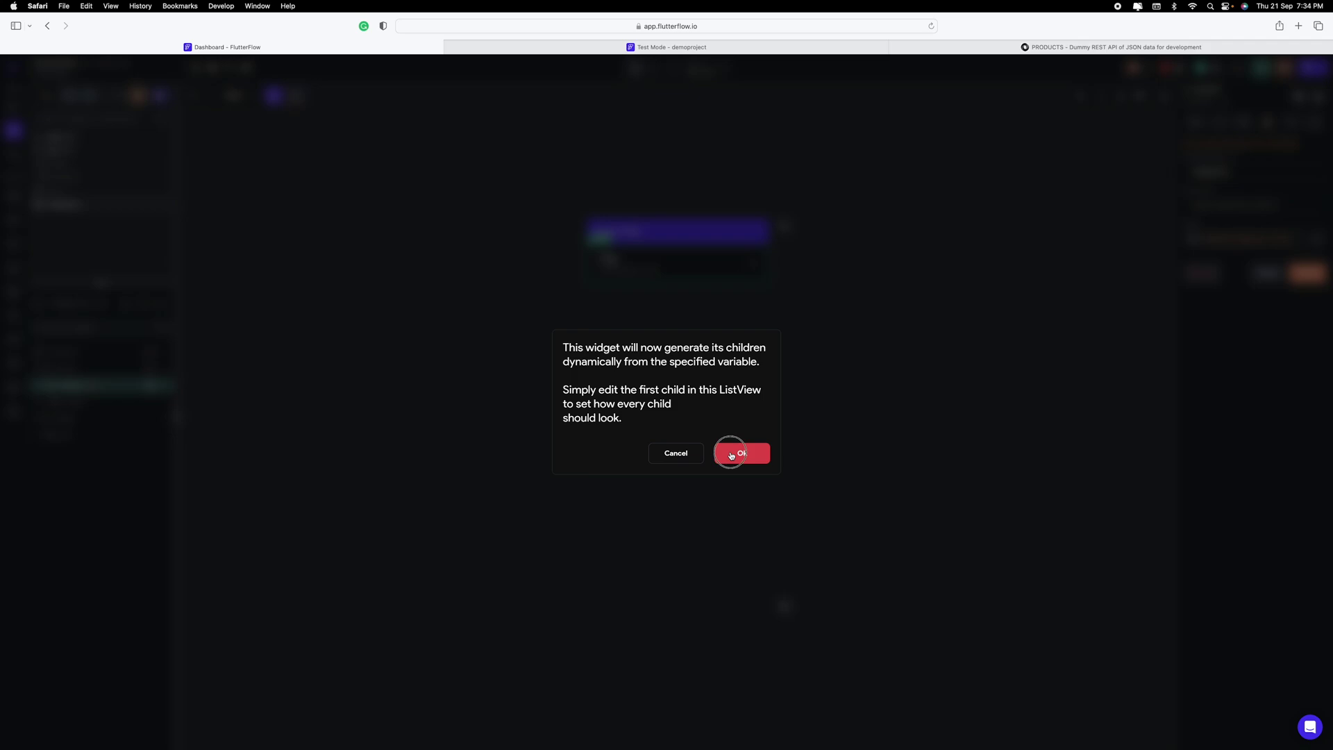
pyautogui.click(734, 455)
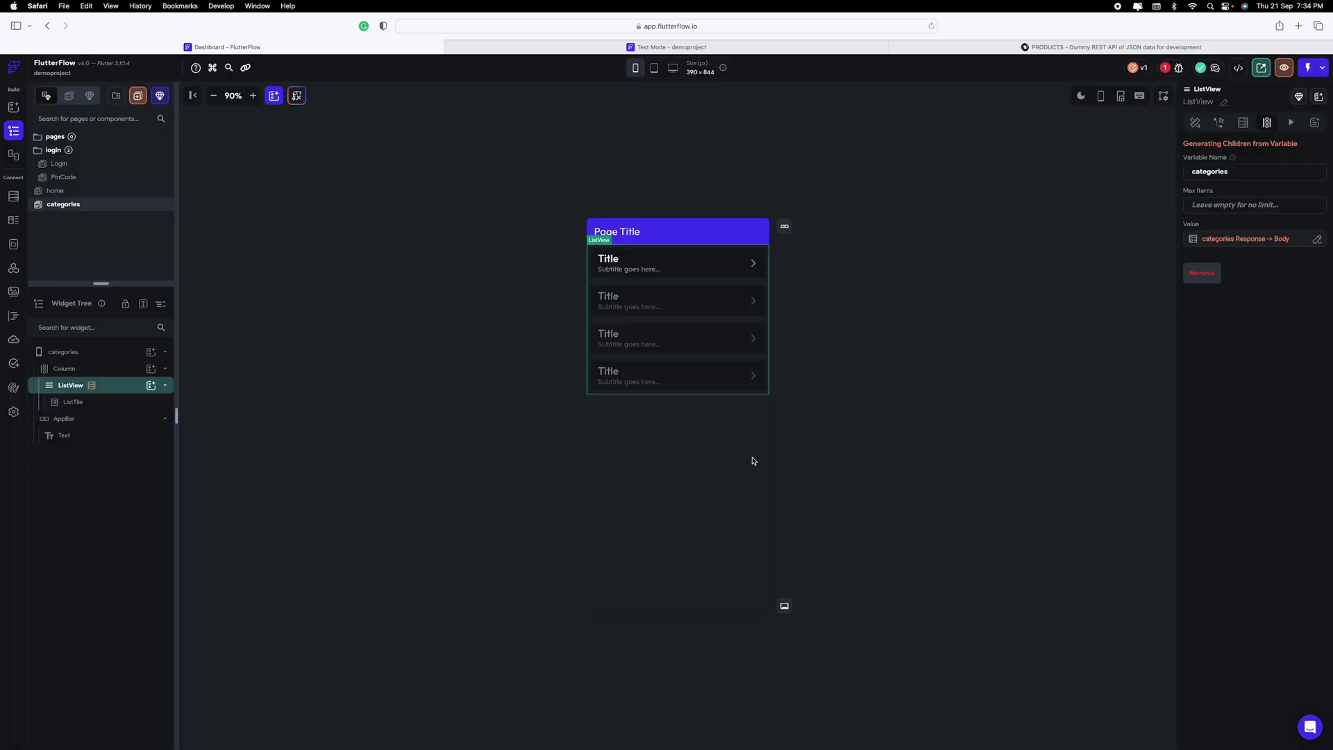
# Clear the subtitle text of the ListTile inside the ListView
pyautogui.click(615, 264)
pyautogui.scroll(-15, 1262, 444)
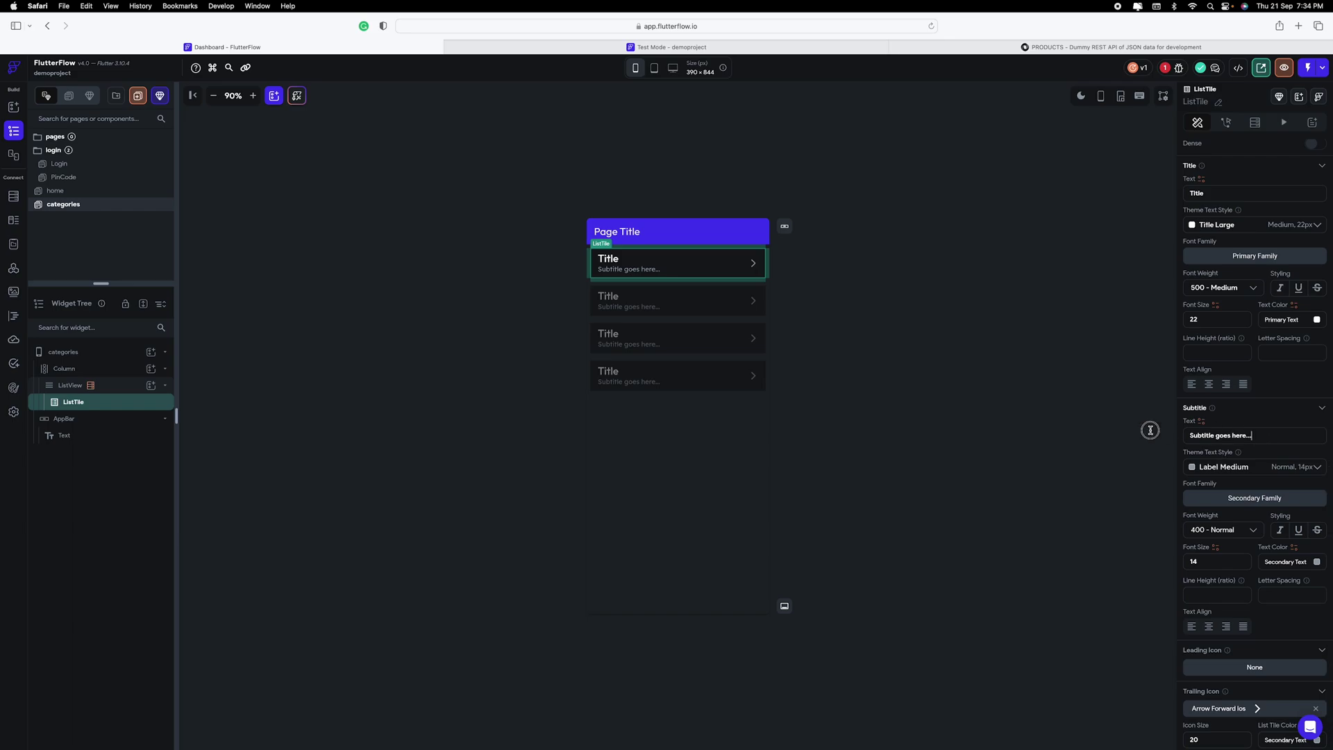
pyautogui.tripleClick(1254, 430)
pyautogui.press('BackSpace')
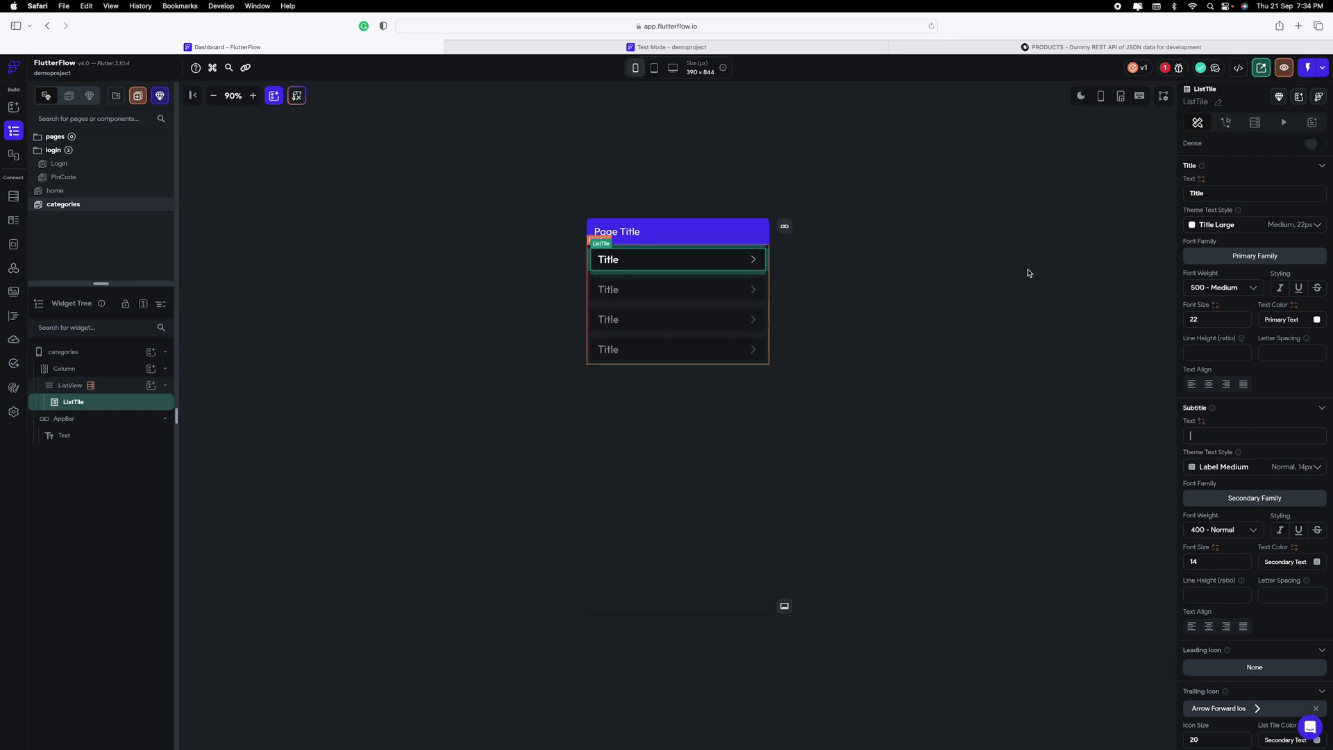
# Replace the ListTile's title text with the categories Item variable, using the JSON Path option with path $
pyautogui.scroll(1, 1205, 224)
pyautogui.tripleClick(1217, 222)
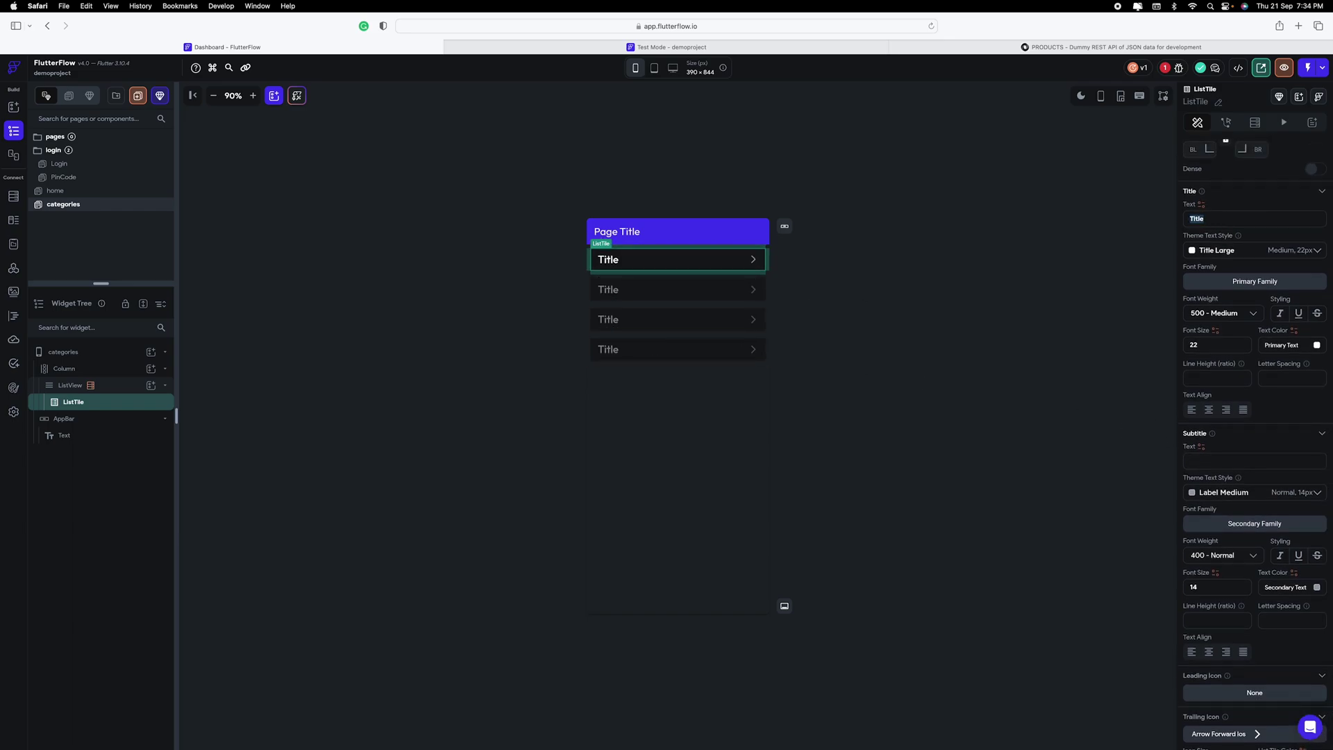
pyautogui.press('BackSpace')
pyautogui.click(1202, 204)
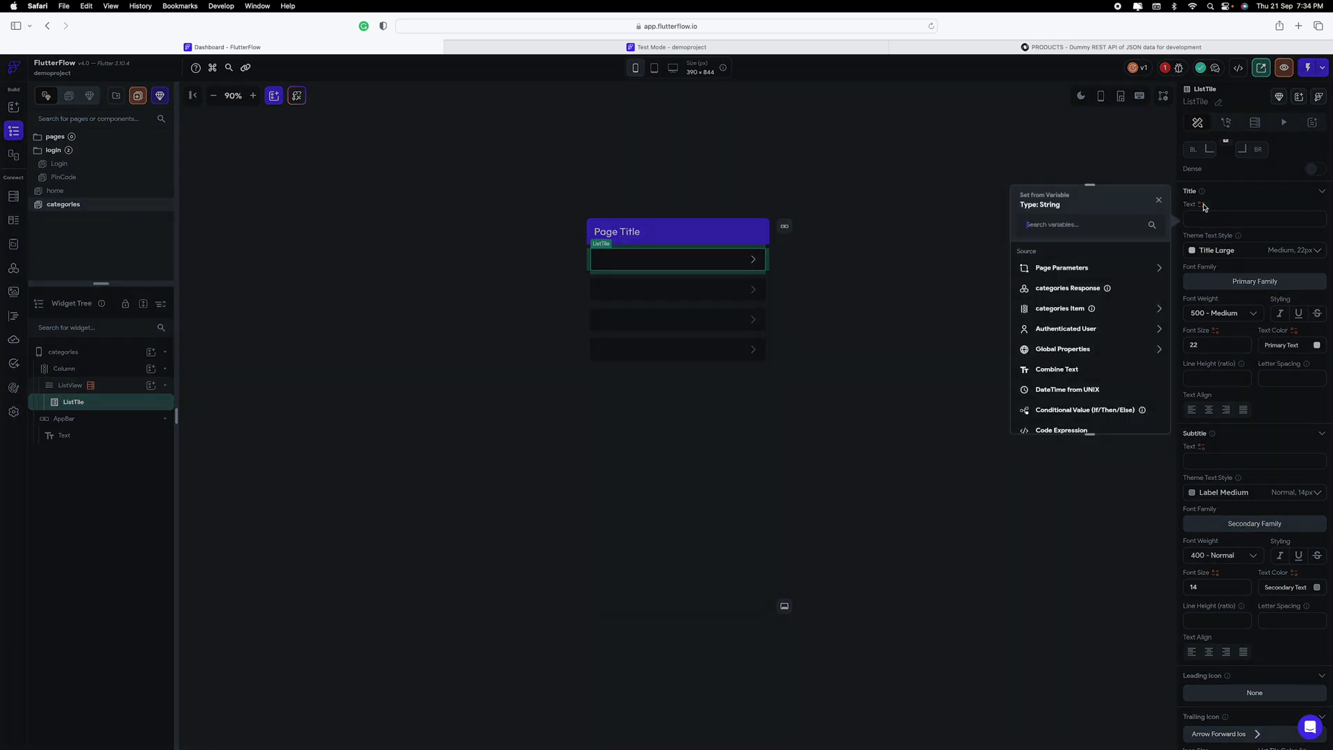
pyautogui.click(1067, 309)
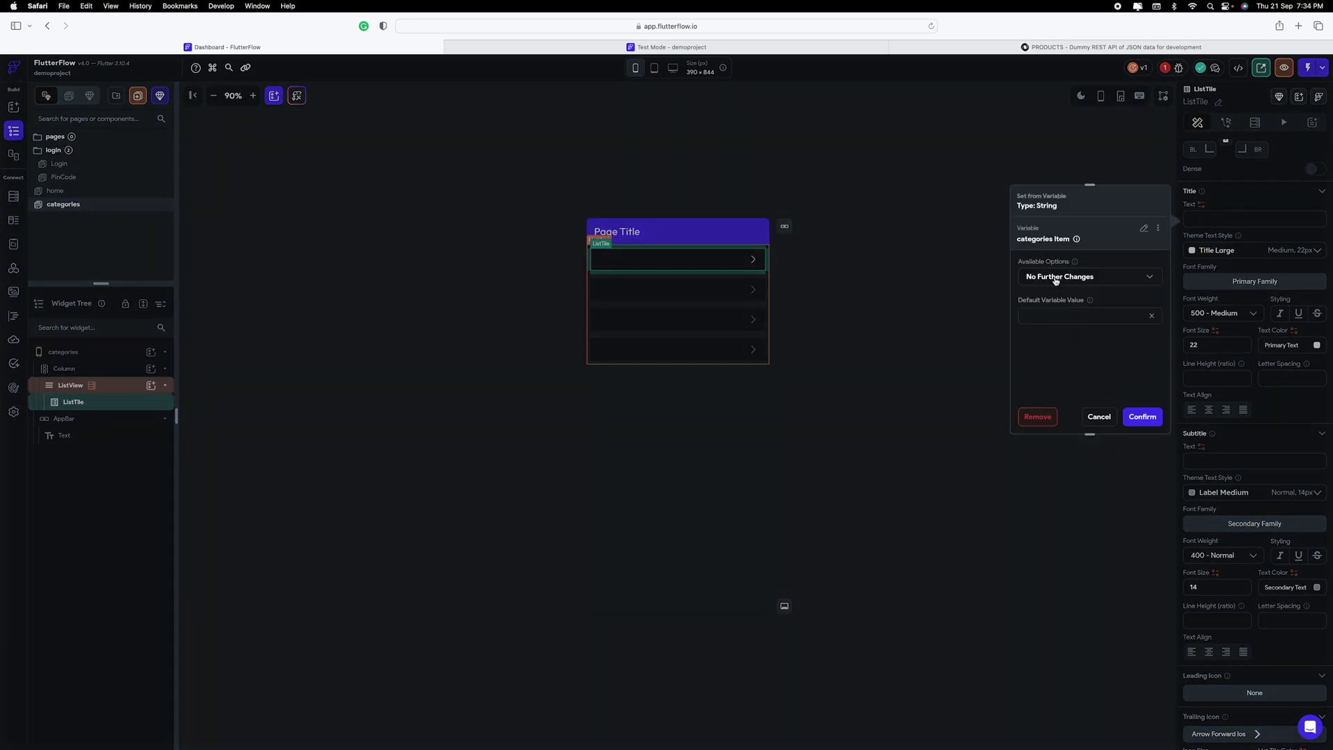
pyautogui.click(1056, 281)
pyautogui.click(1049, 252)
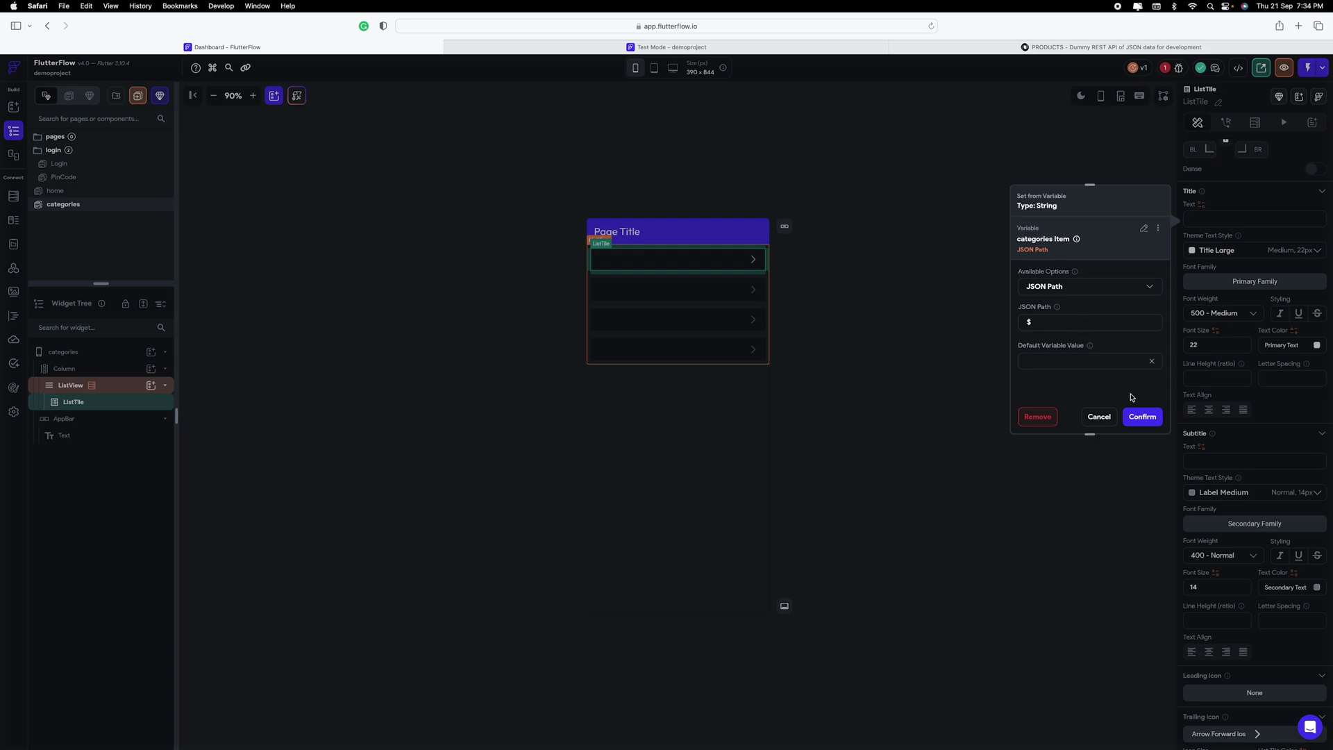
pyautogui.click(1141, 417)
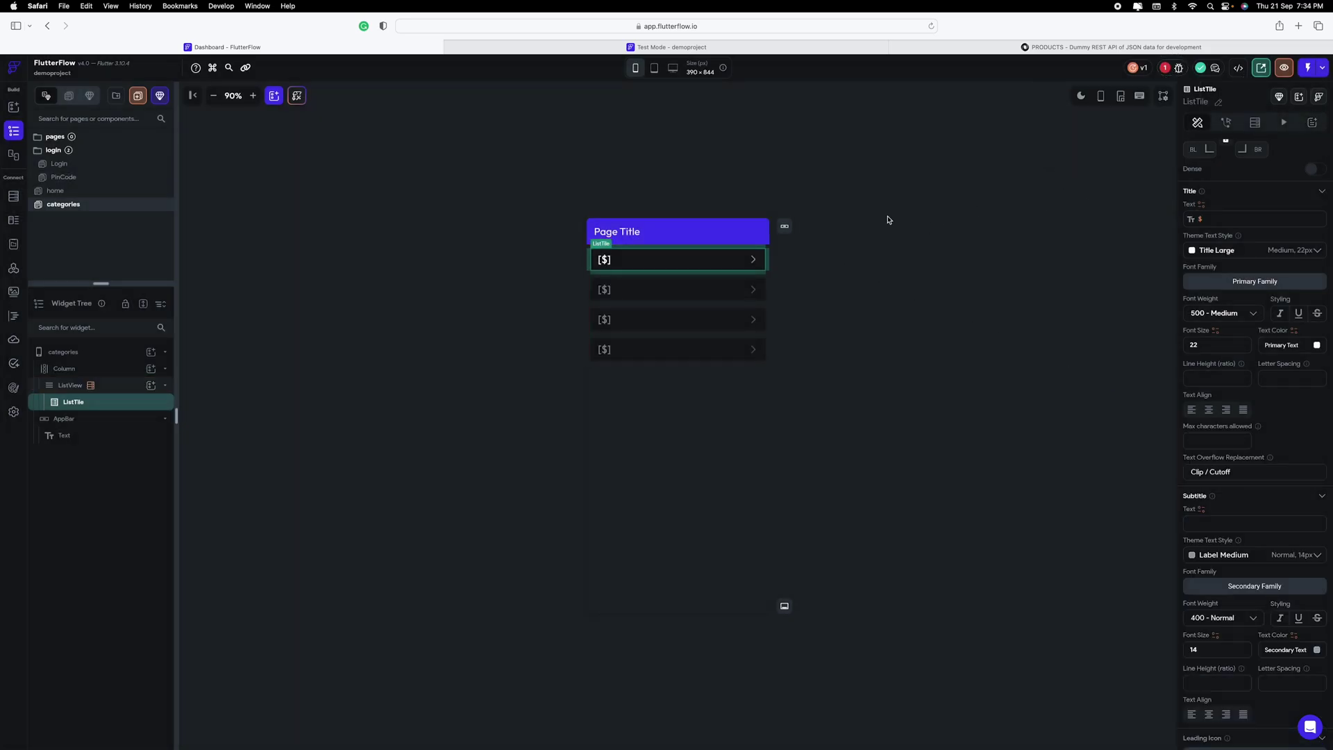
# Set the Logged In Page to categories in the project's App Details settings
pyautogui.click(13, 411)
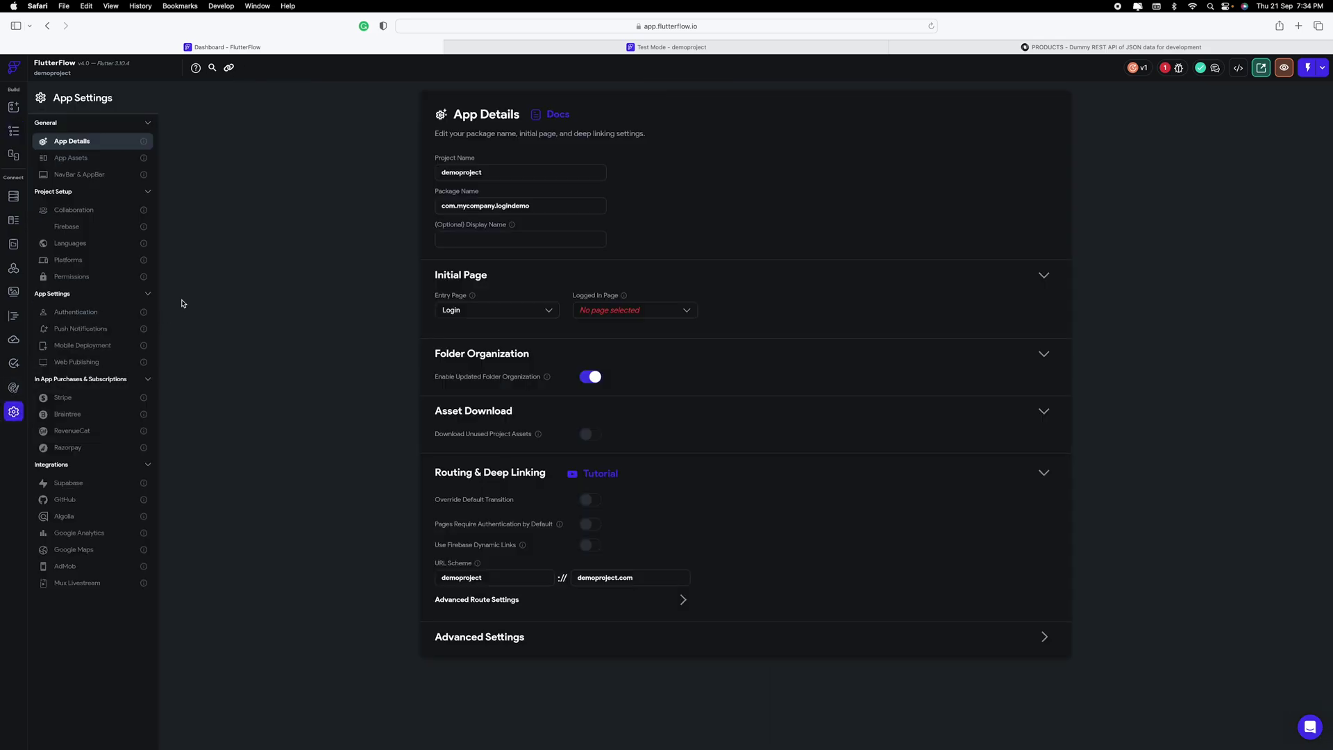
pyautogui.click(618, 314)
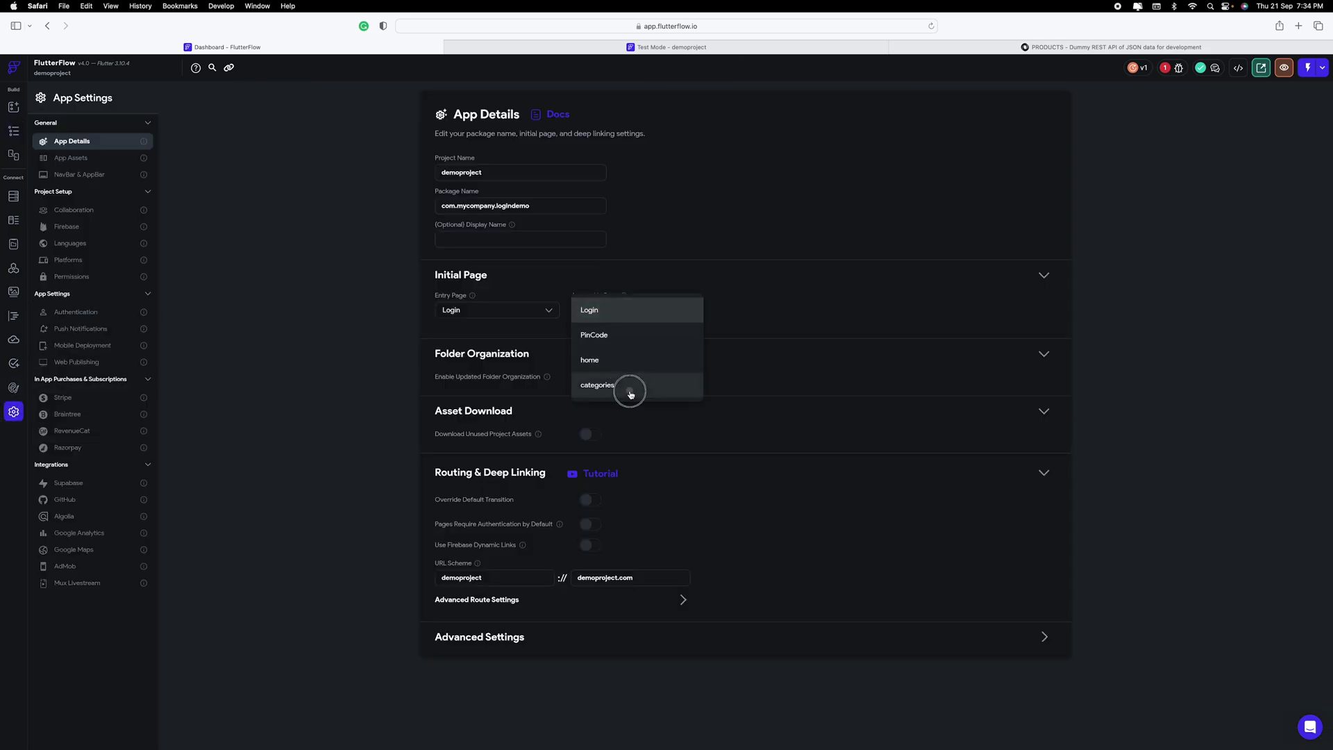
pyautogui.click(628, 386)
# Try to rebuild the app by reloading the existing test mode page, and return to the dashboard
pyautogui.click(607, 48)
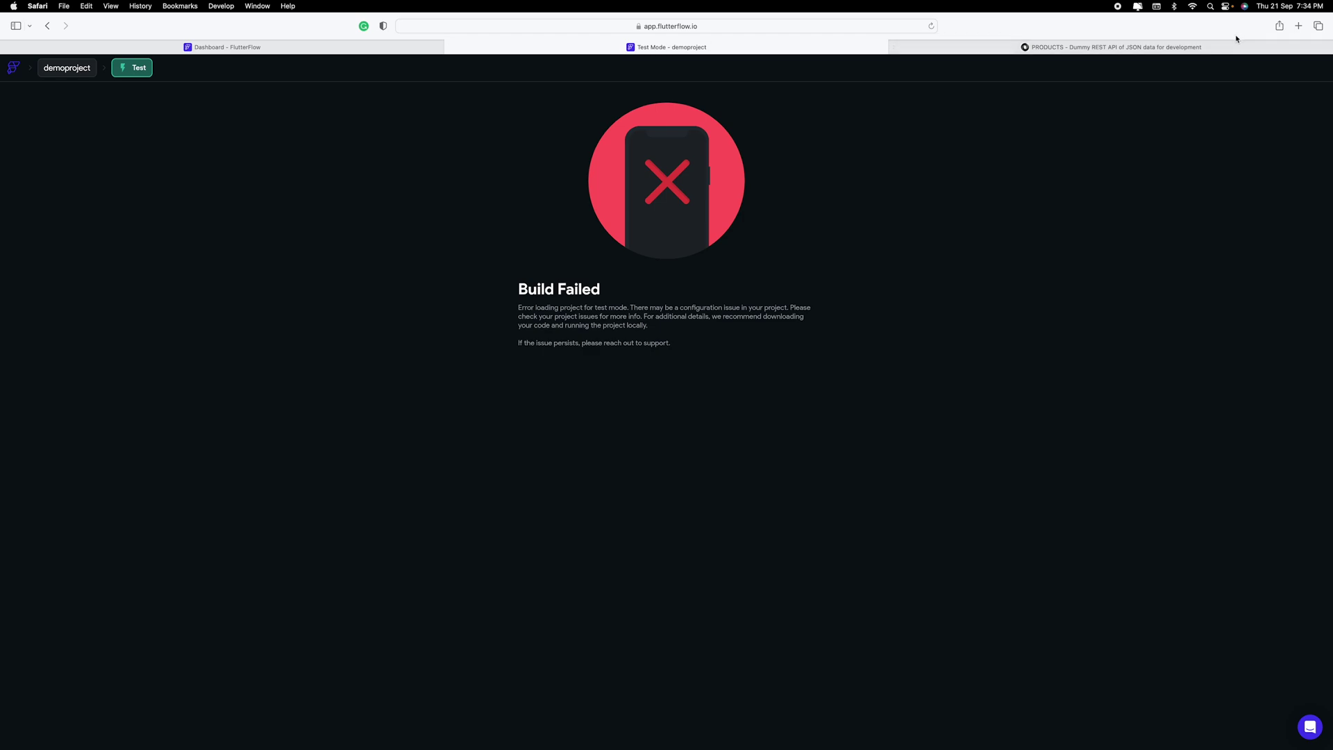
pyautogui.click(931, 27)
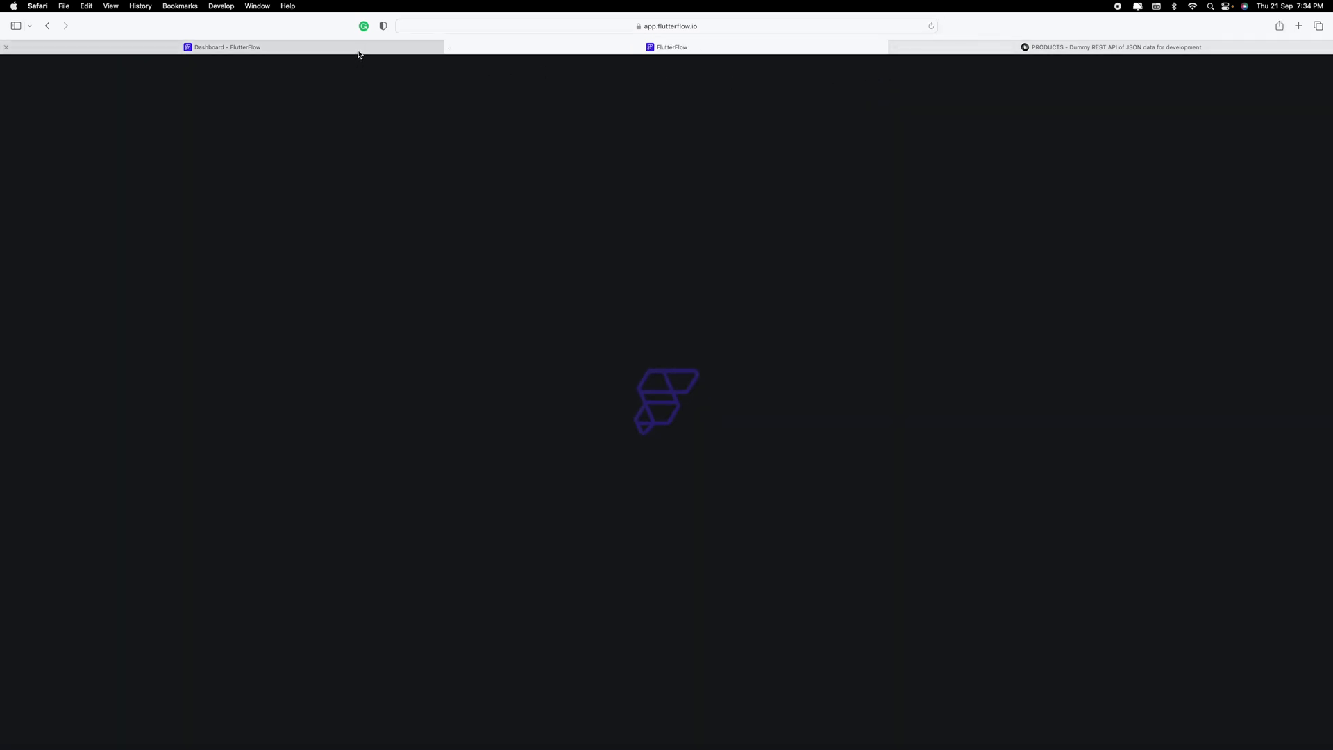
pyautogui.moveTo(360, 54)
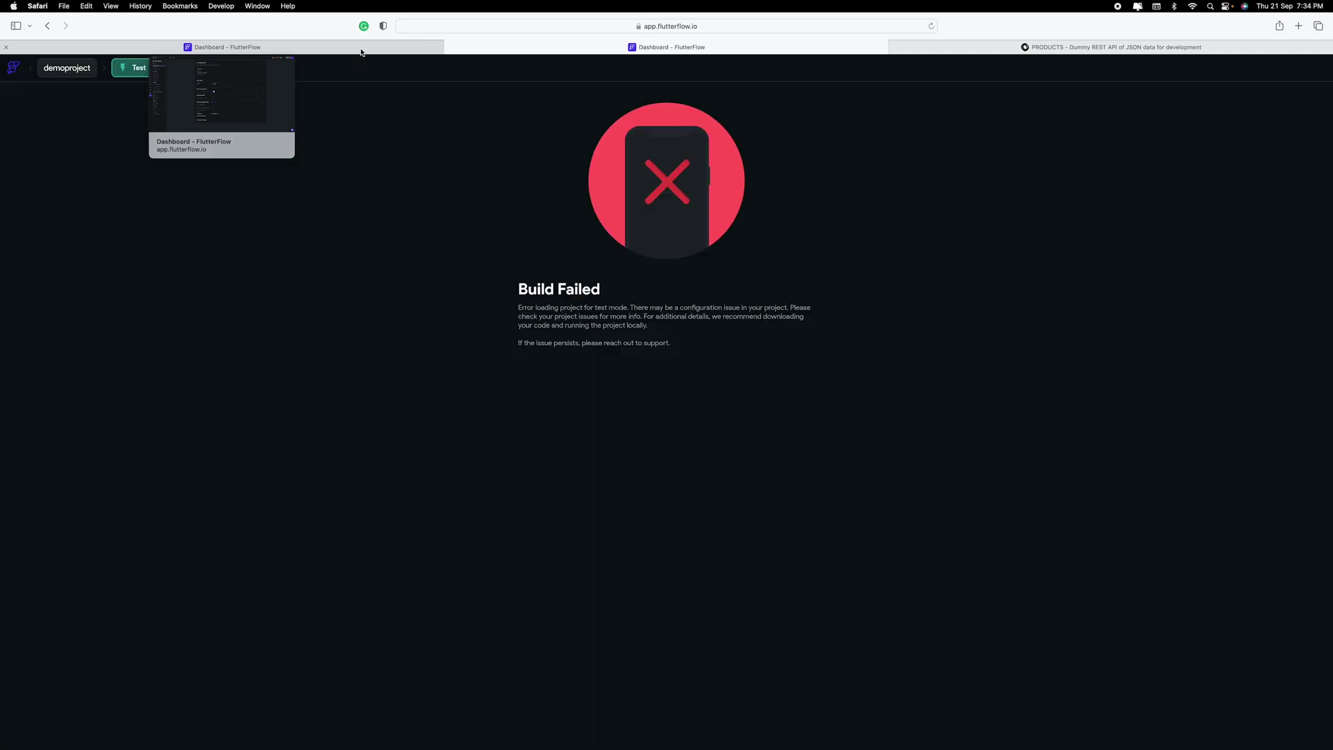
pyautogui.click(361, 52)
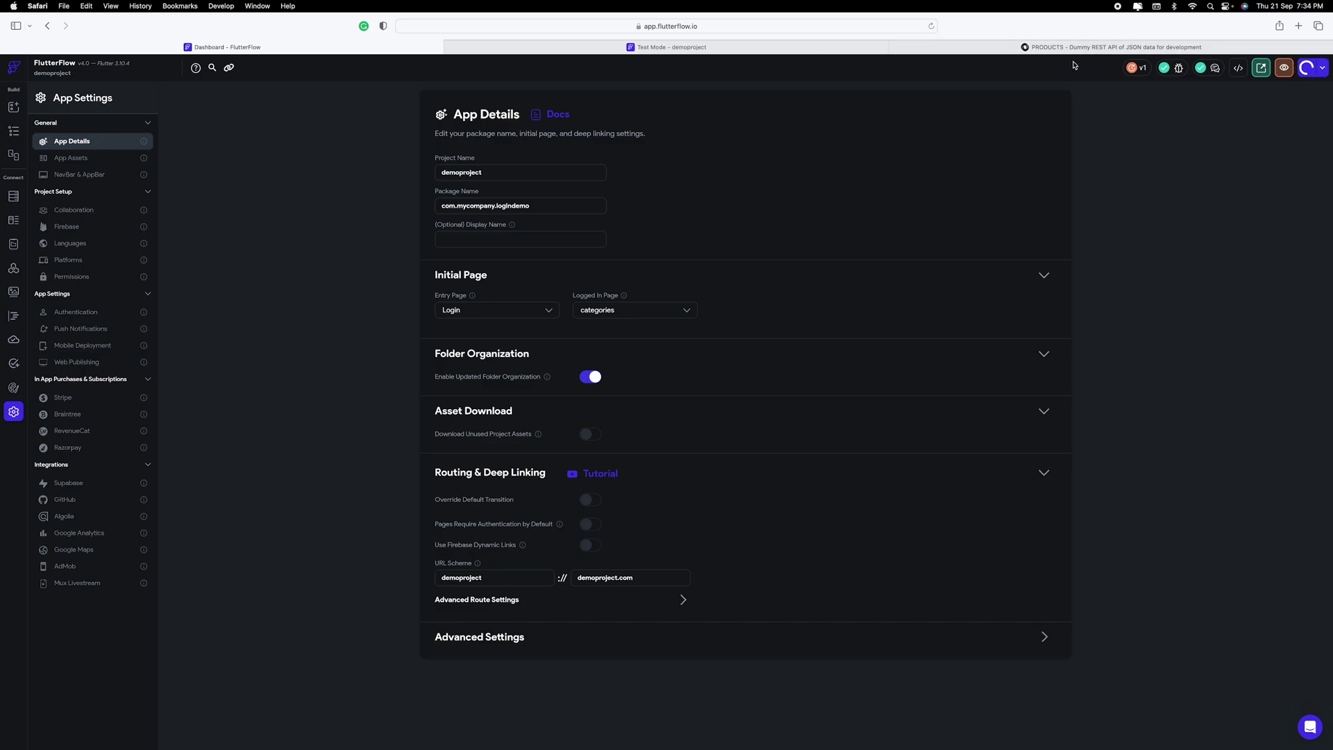
# Launch a new test mode session in place of the old test page, and instant-reload the app to check the categories list
pyautogui.click(1262, 67)
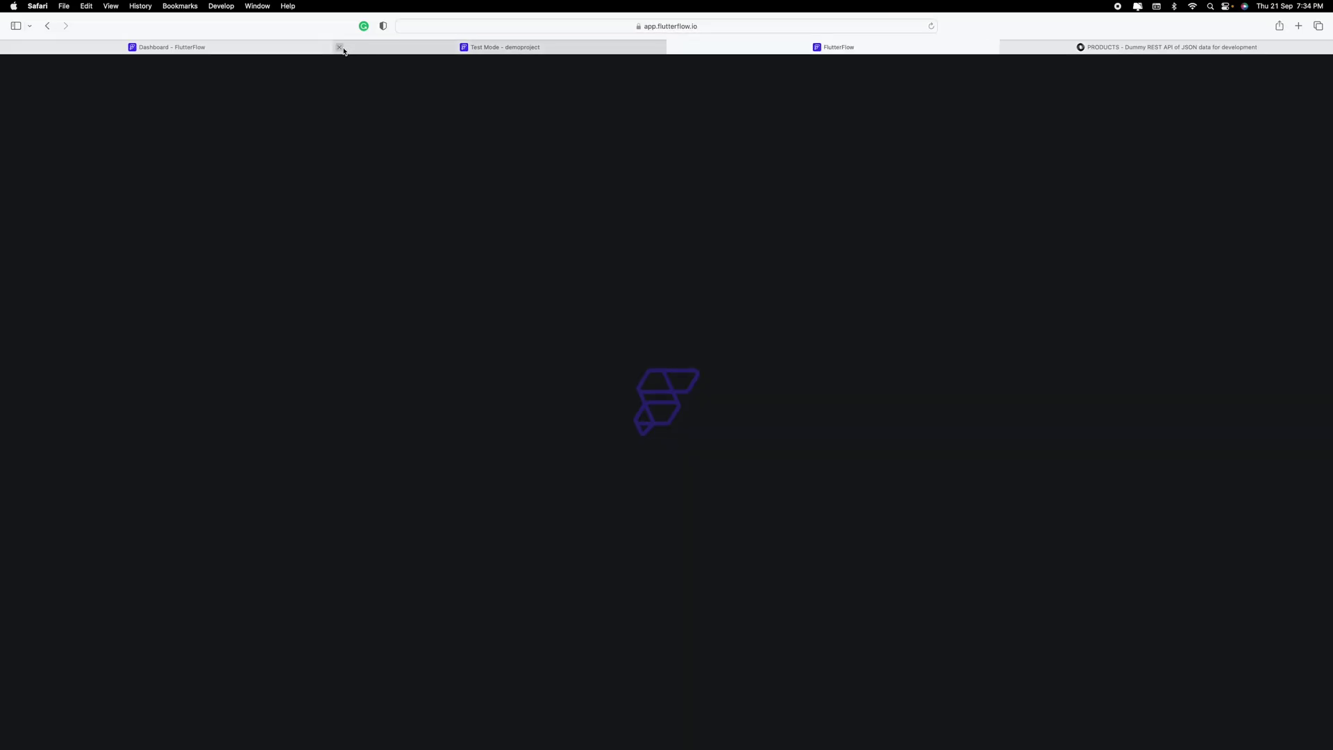
pyautogui.click(339, 48)
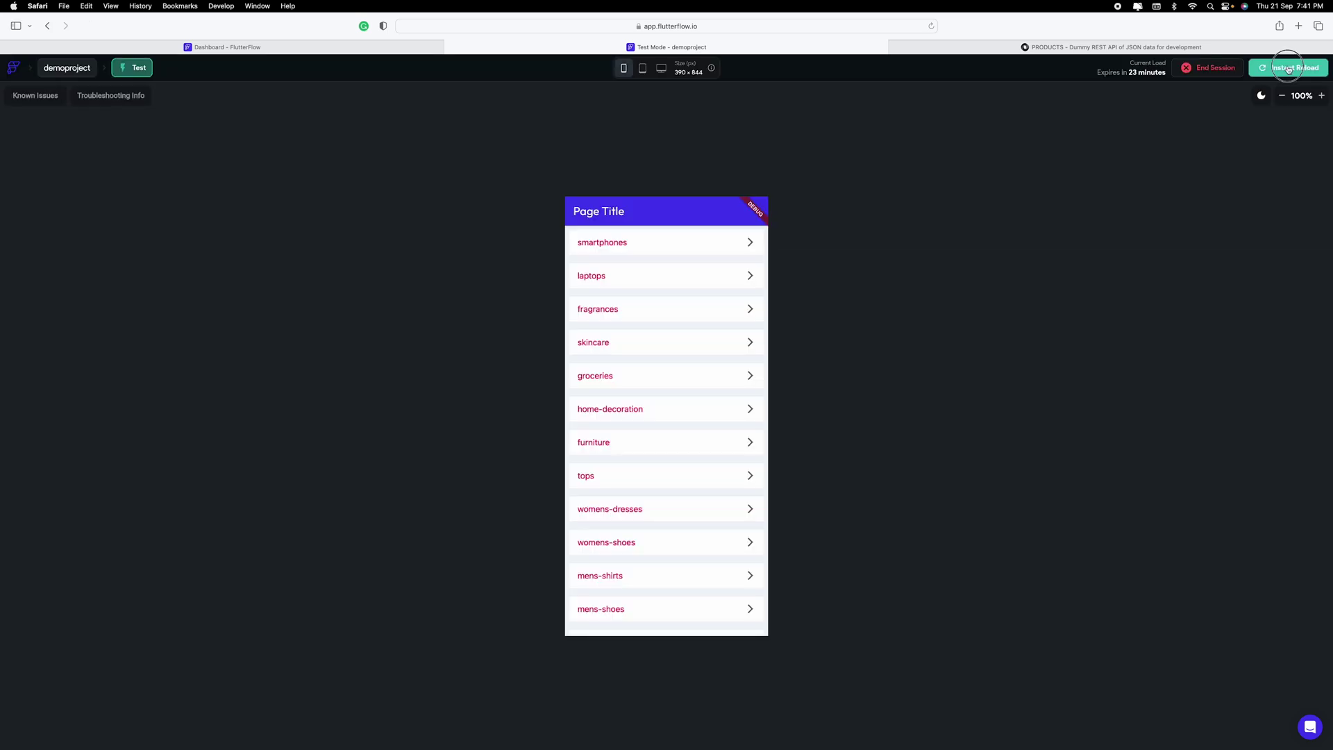
pyautogui.click(1288, 67)
# Return to the FlutterFlow dashboard and add an On Tap action to the categories ListTile that navigates to the home page
pyautogui.click(285, 50)
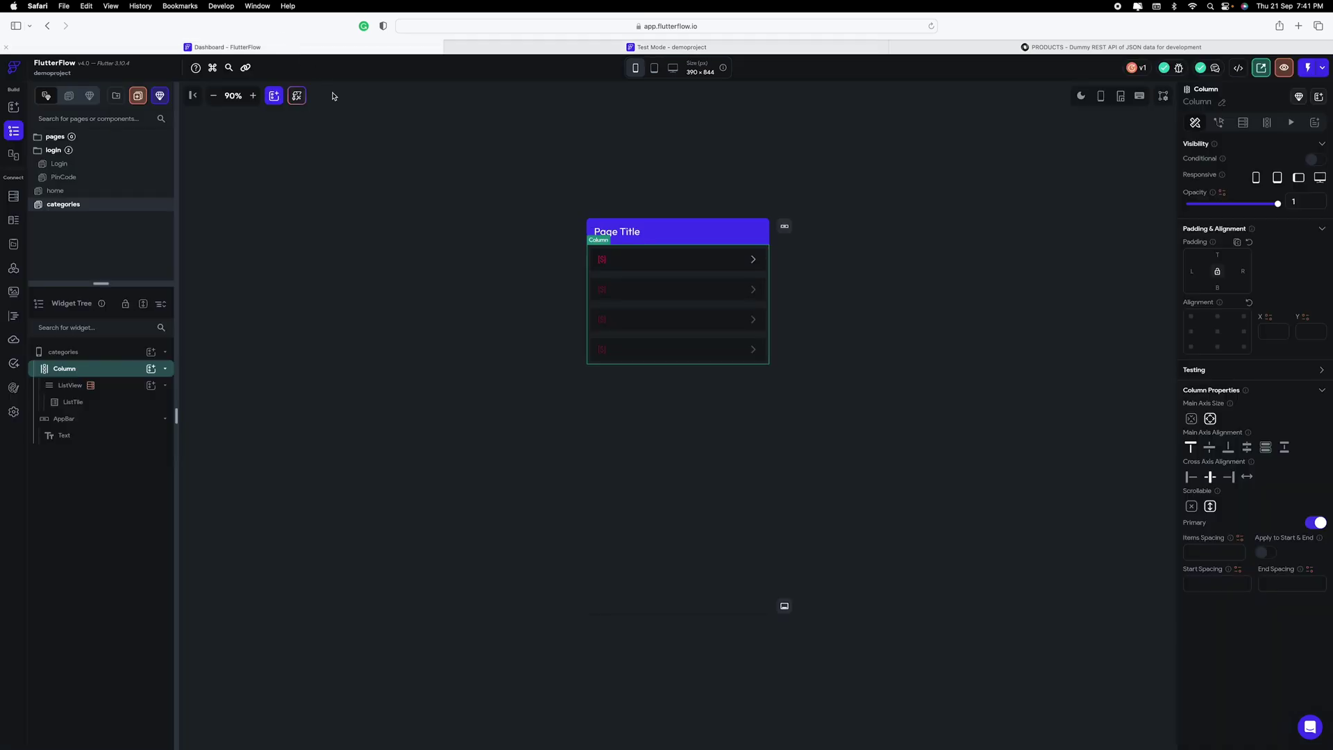
pyautogui.click(669, 266)
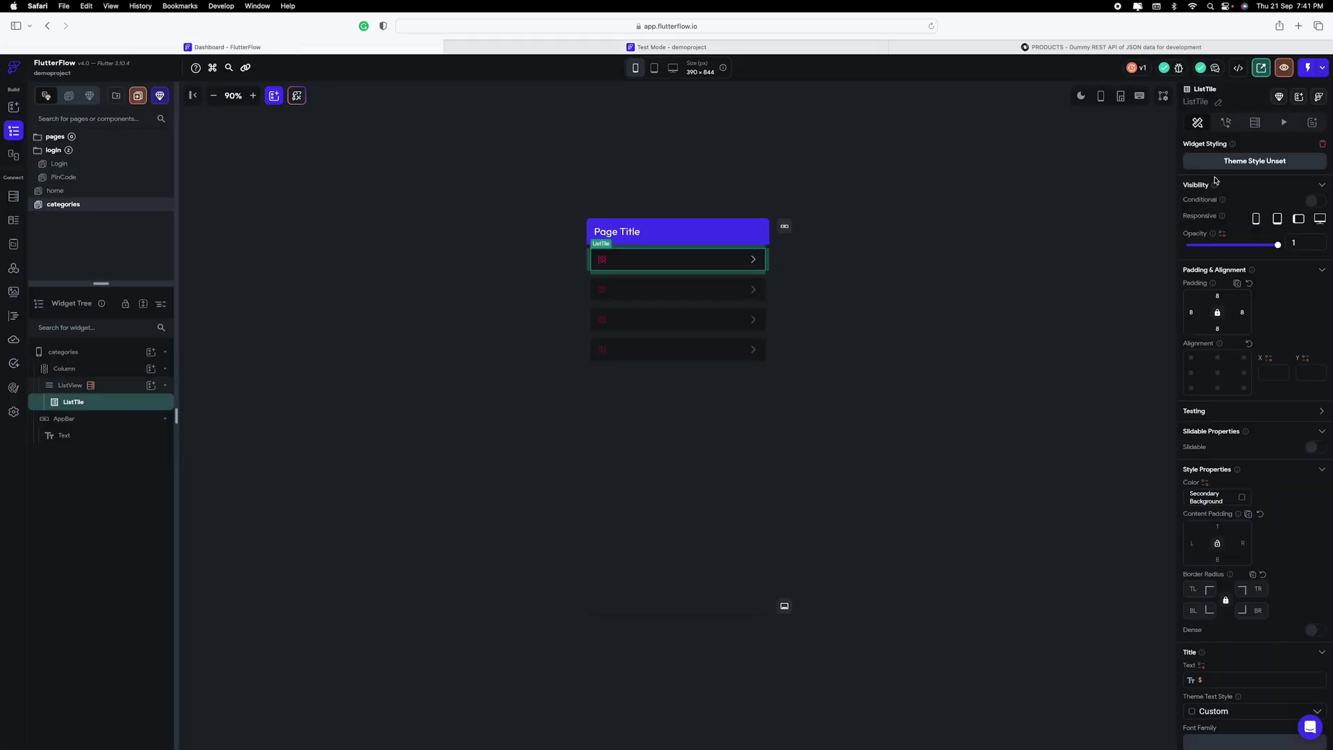
pyautogui.click(1227, 122)
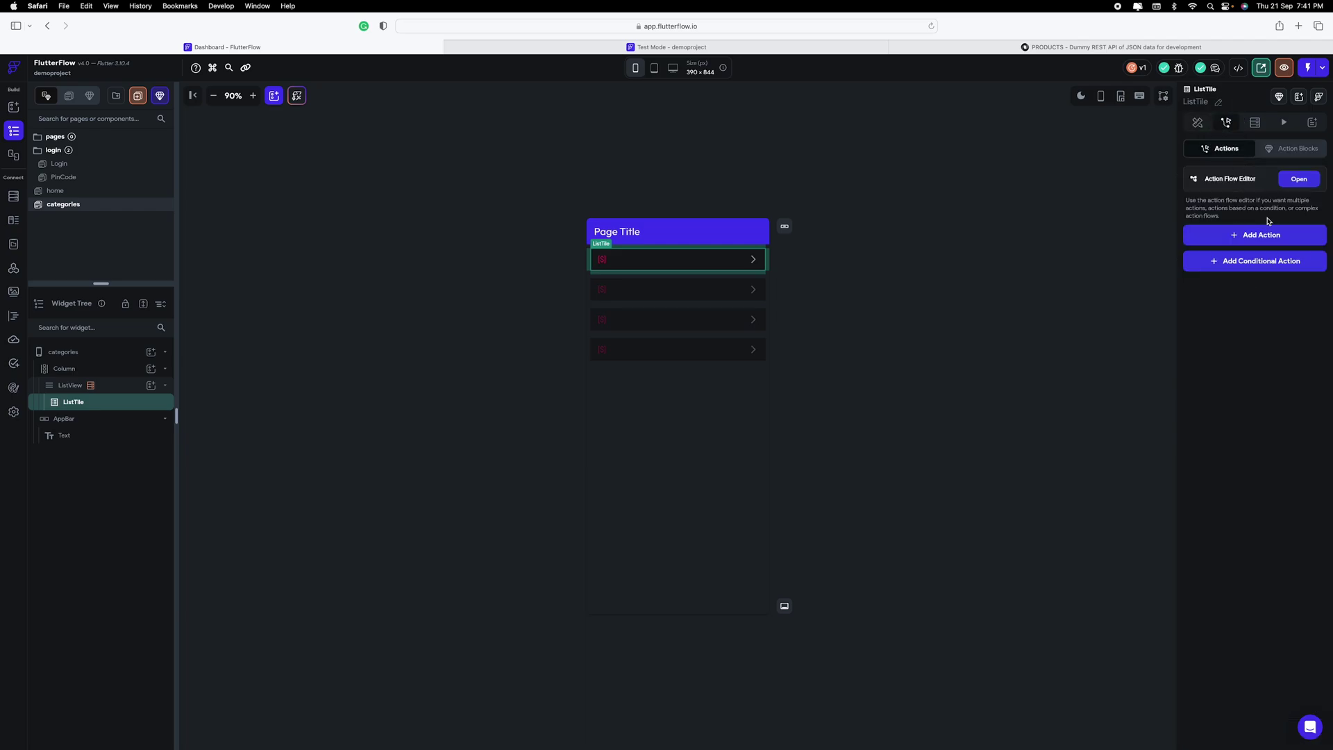
pyautogui.click(1298, 180)
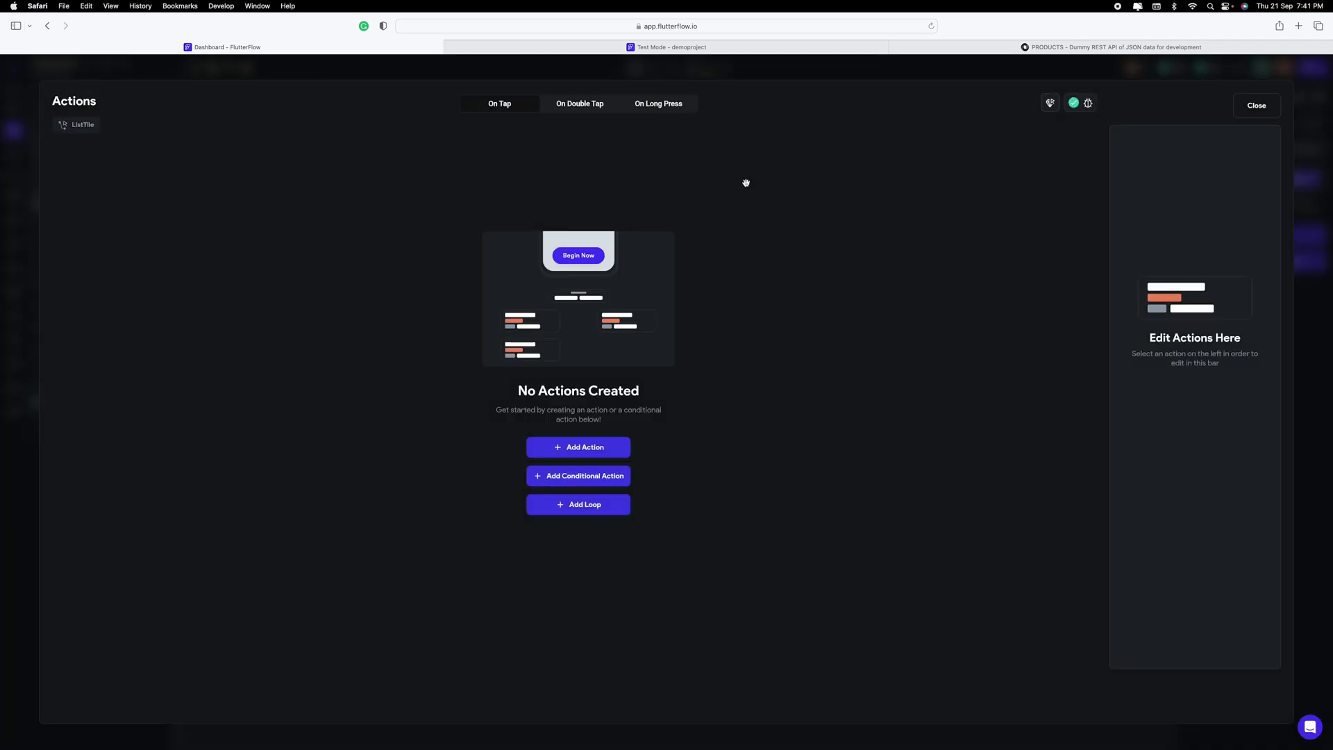
pyautogui.click(598, 450)
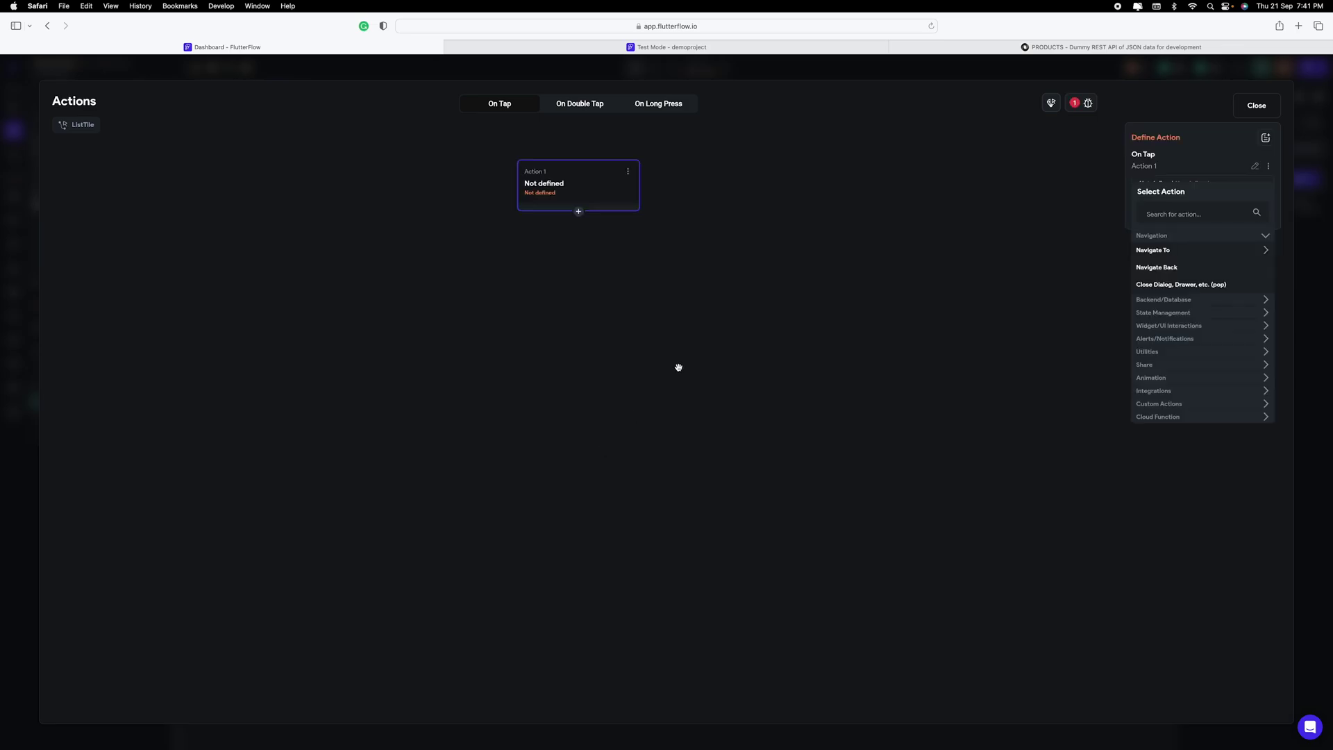
pyautogui.click(1160, 251)
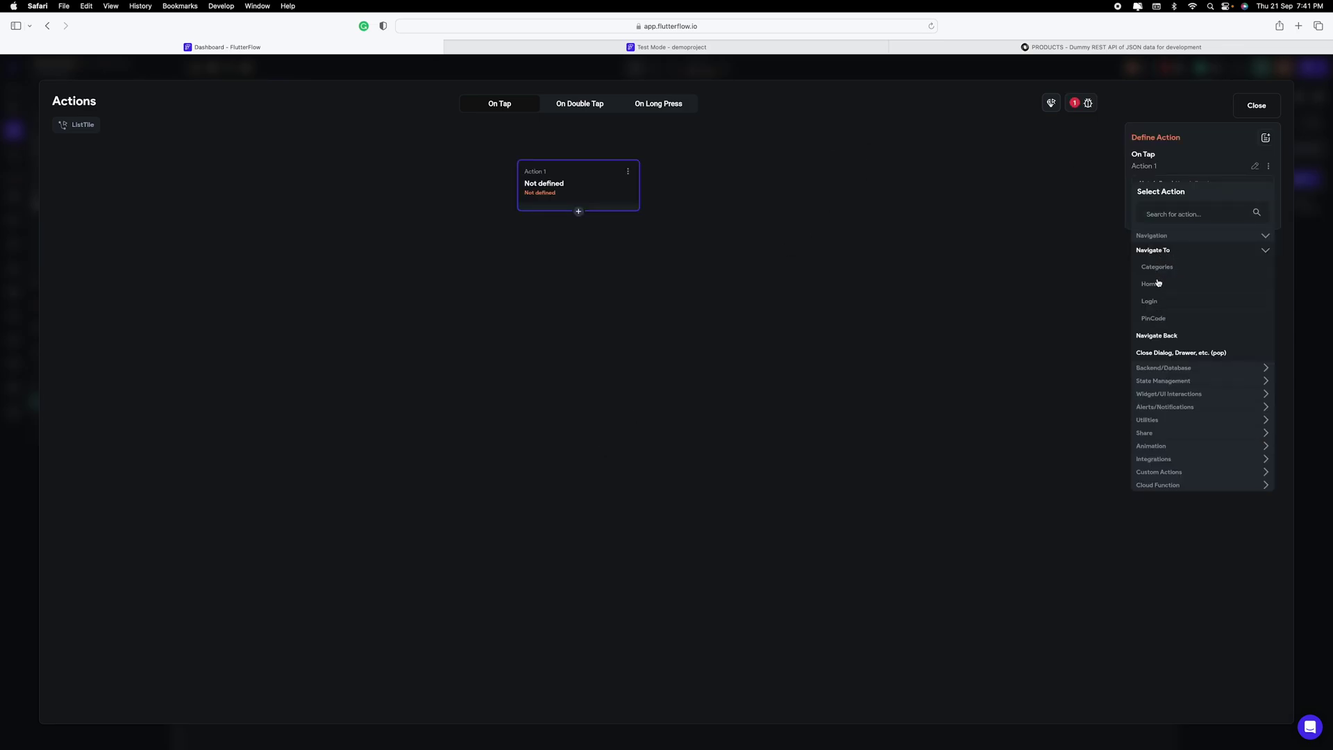
pyautogui.click(1156, 286)
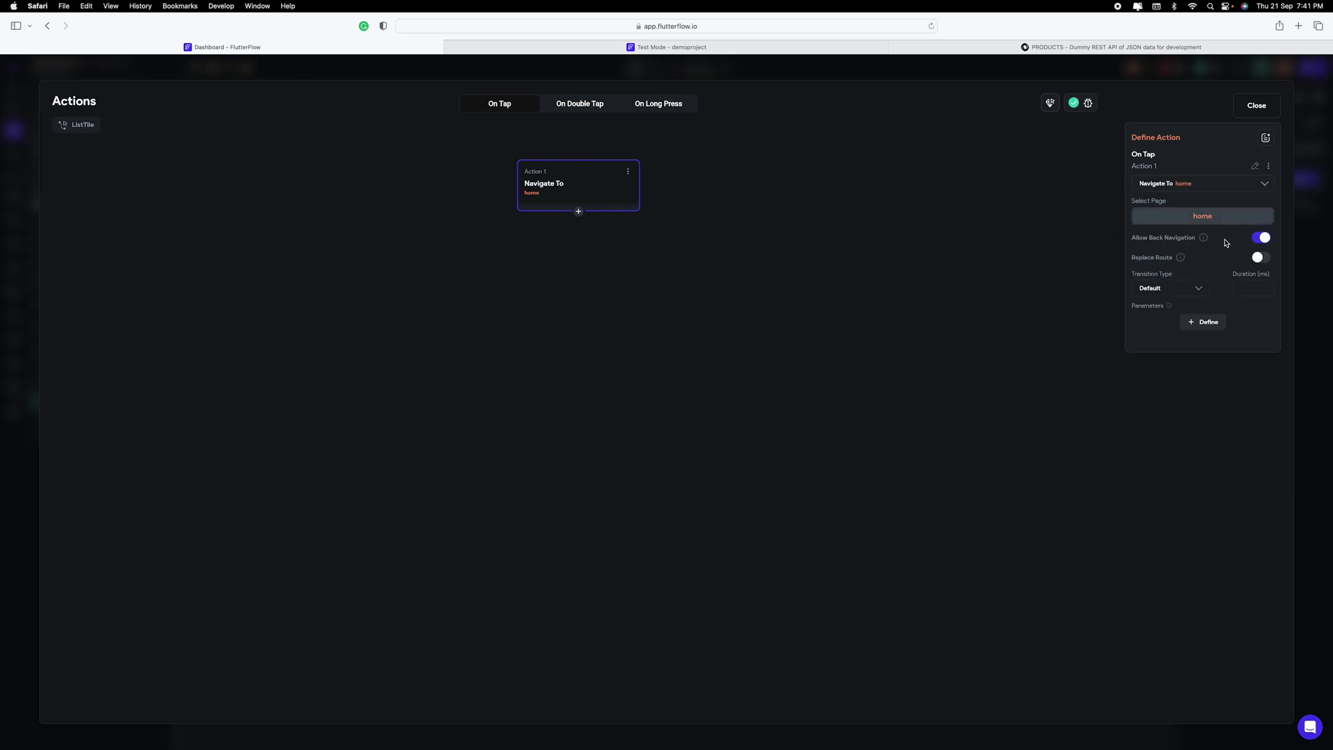
# Define a required page parameter named category of type String on the home page
pyautogui.click(1203, 324)
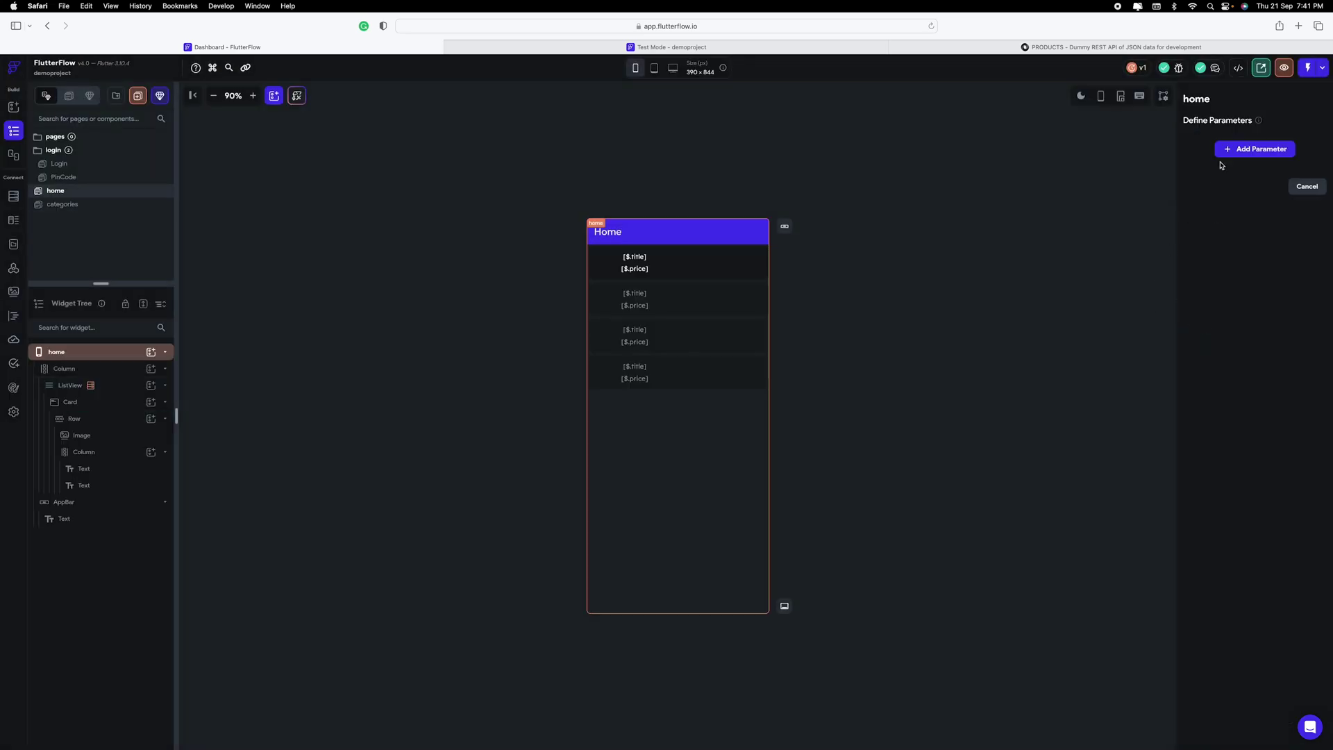
pyautogui.click(1225, 151)
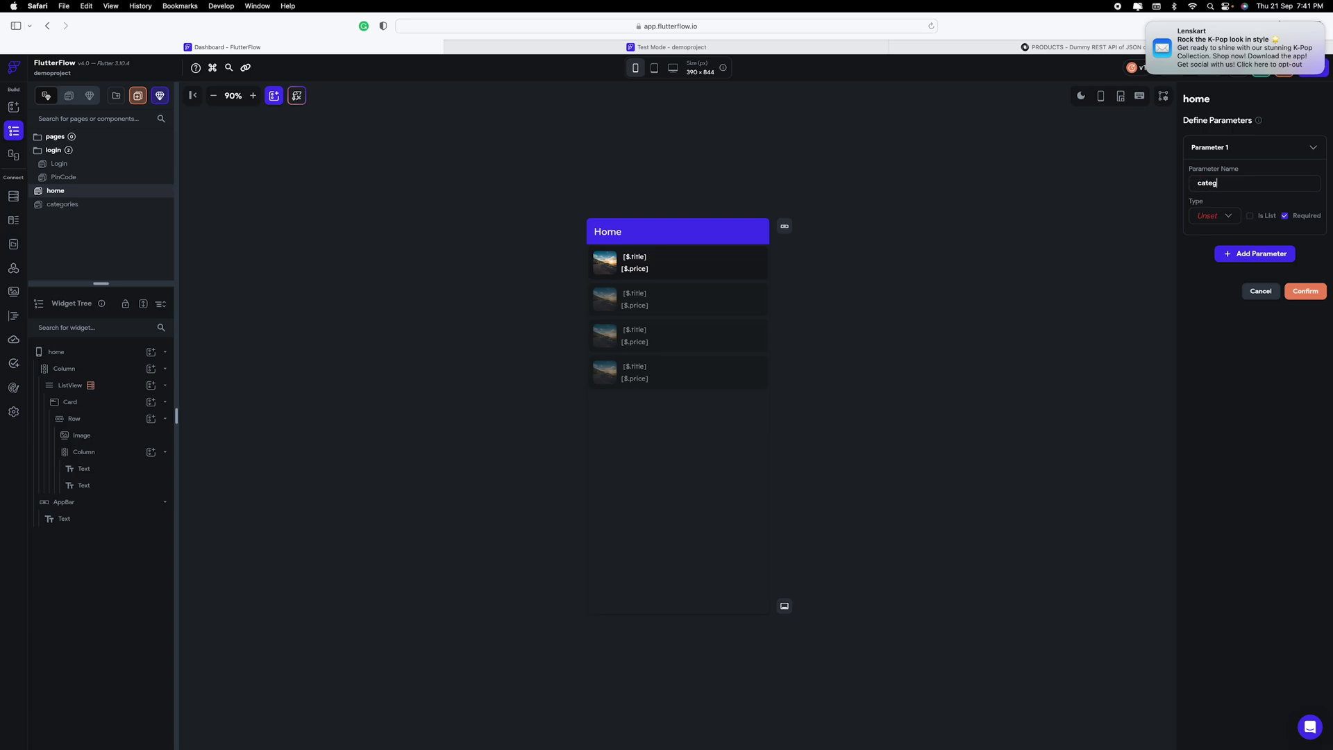
pyautogui.click(1224, 215)
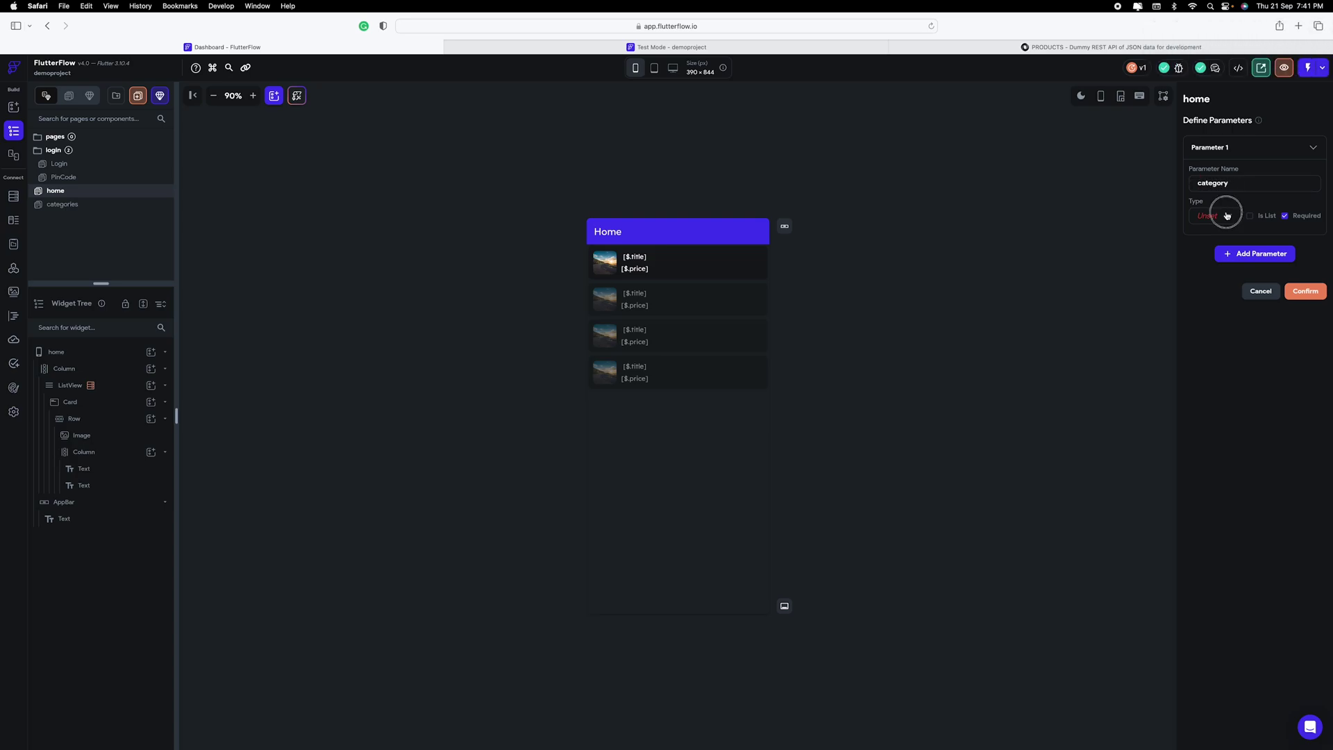
pyautogui.click(1216, 276)
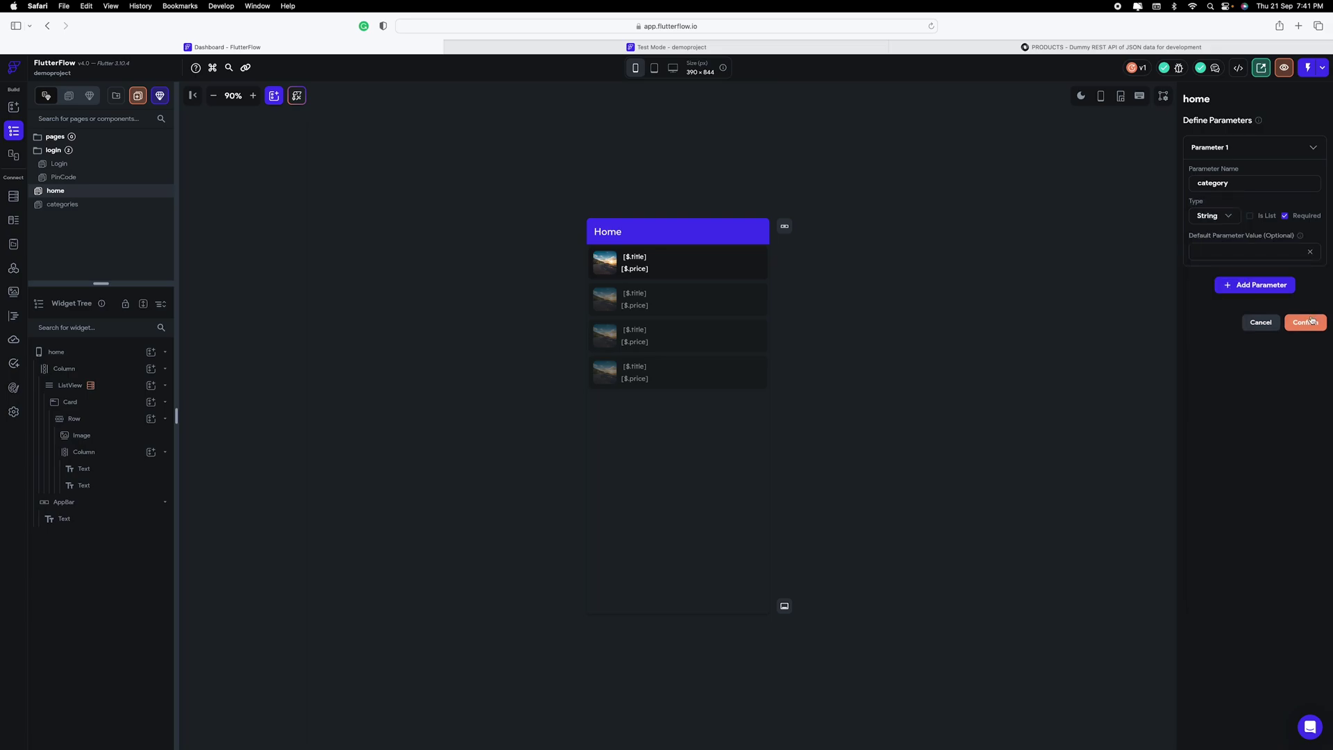
pyautogui.click(1305, 323)
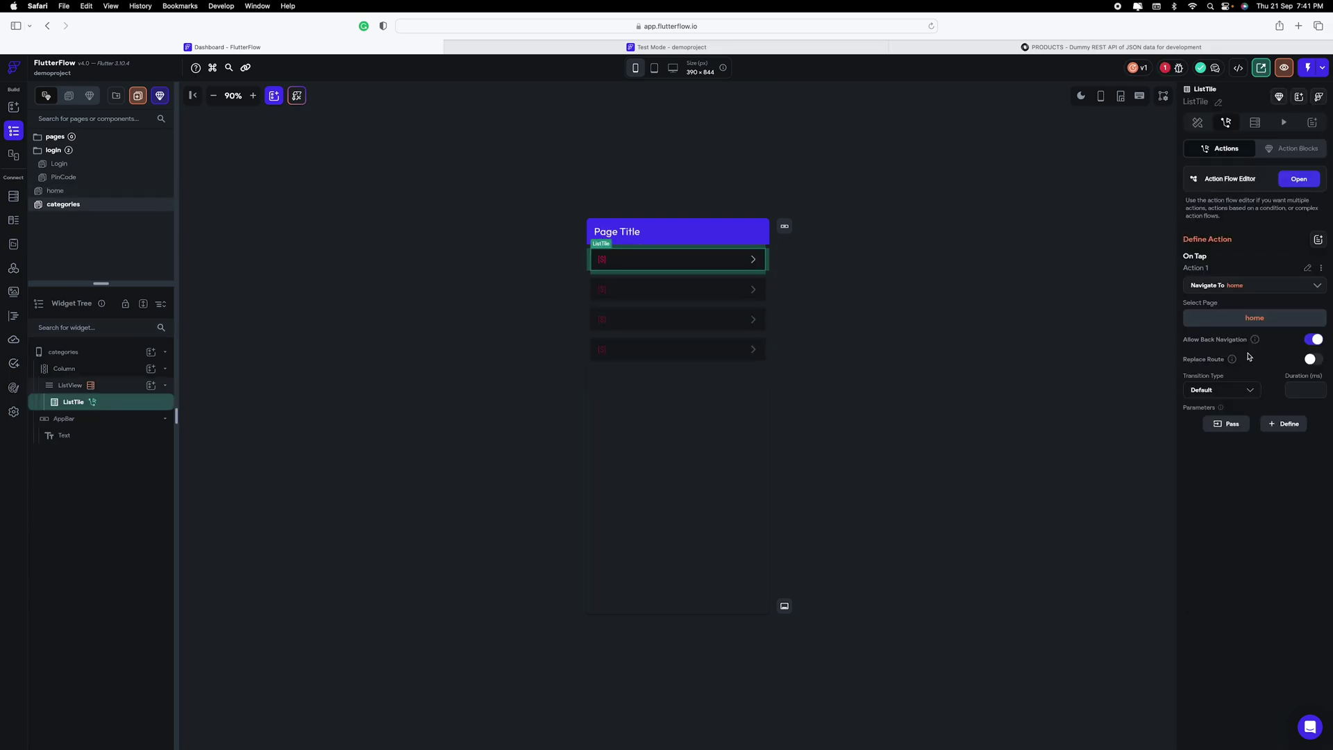
# Pass the category parameter in the navigate action, taking its value from the categories Item with JSON path $
pyautogui.click(1215, 426)
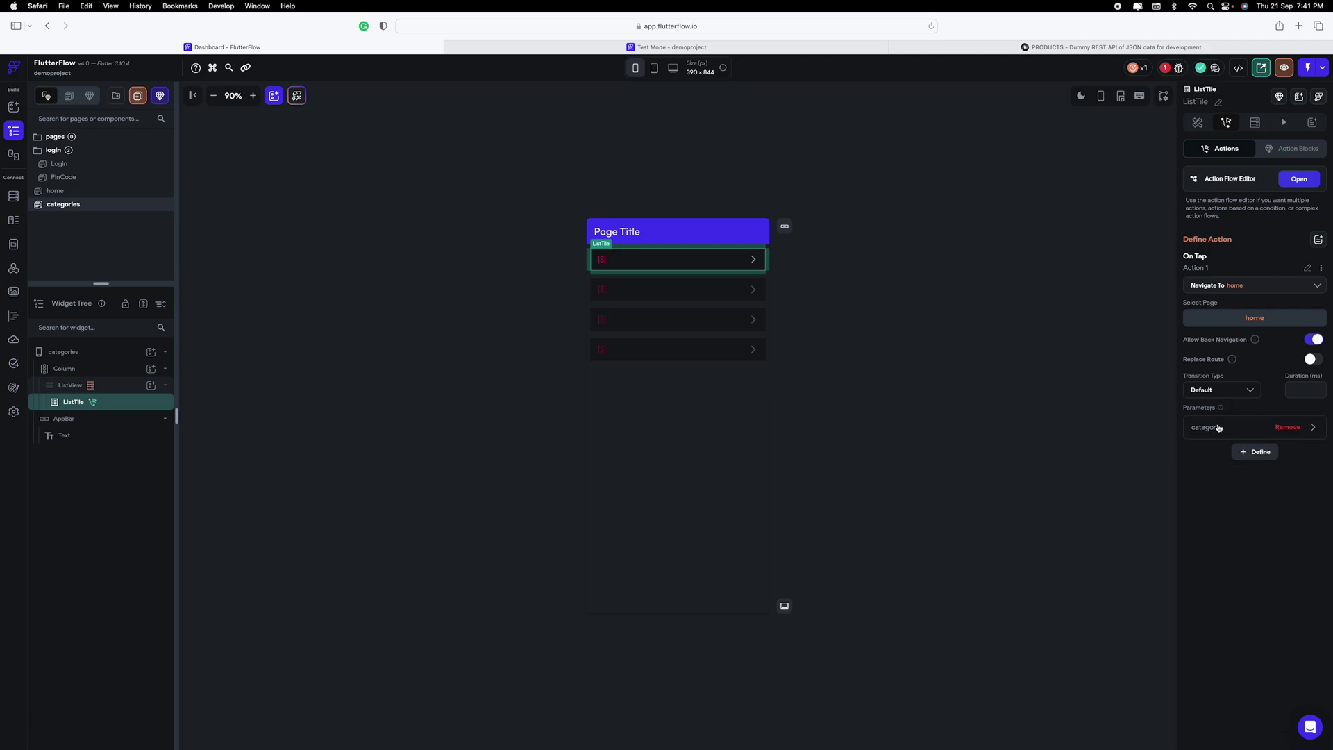
pyautogui.click(1240, 434)
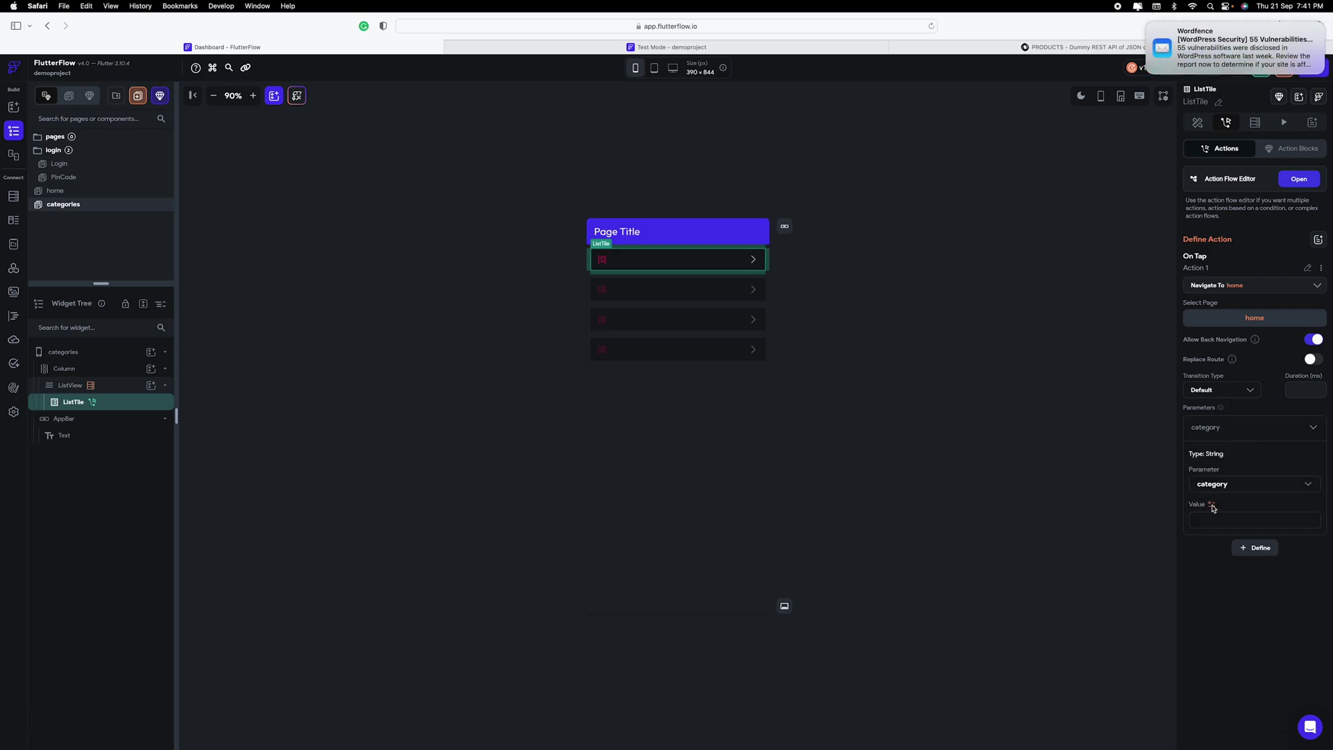
pyautogui.click(1212, 506)
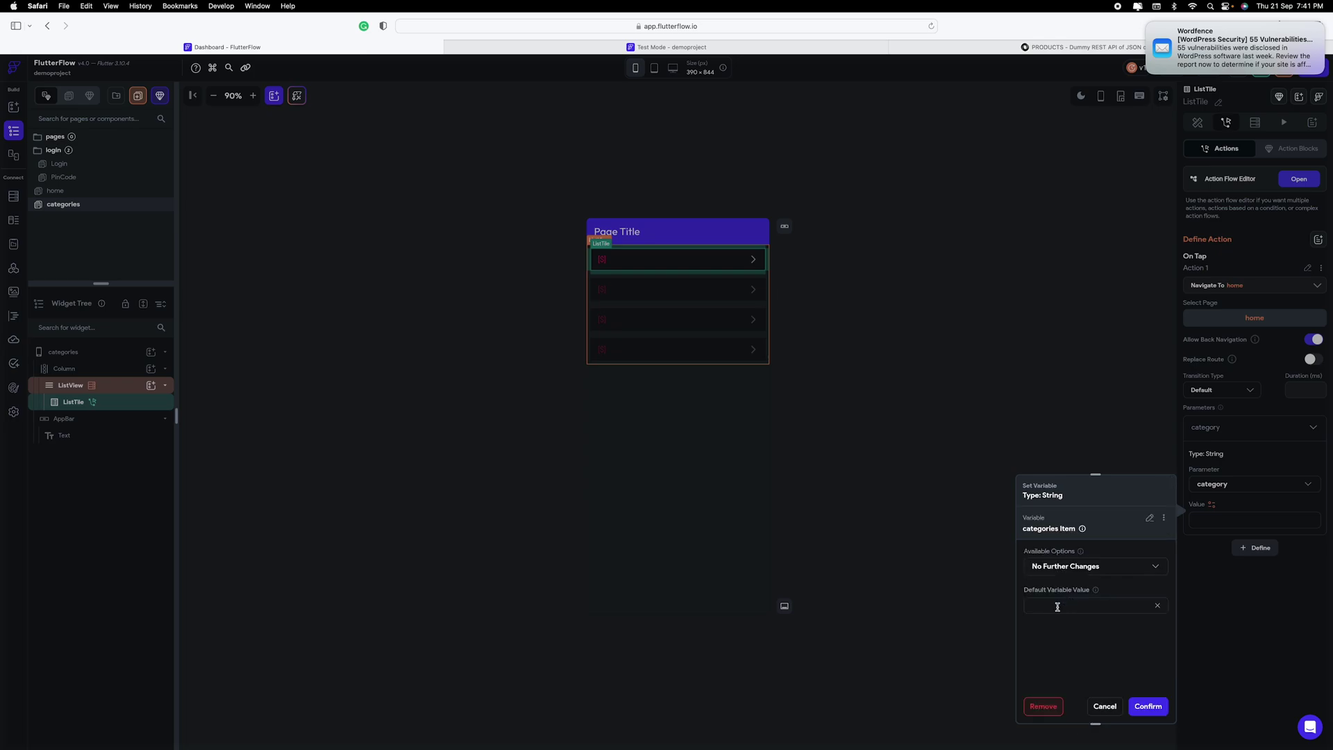
pyautogui.click(1074, 565)
pyautogui.click(1056, 539)
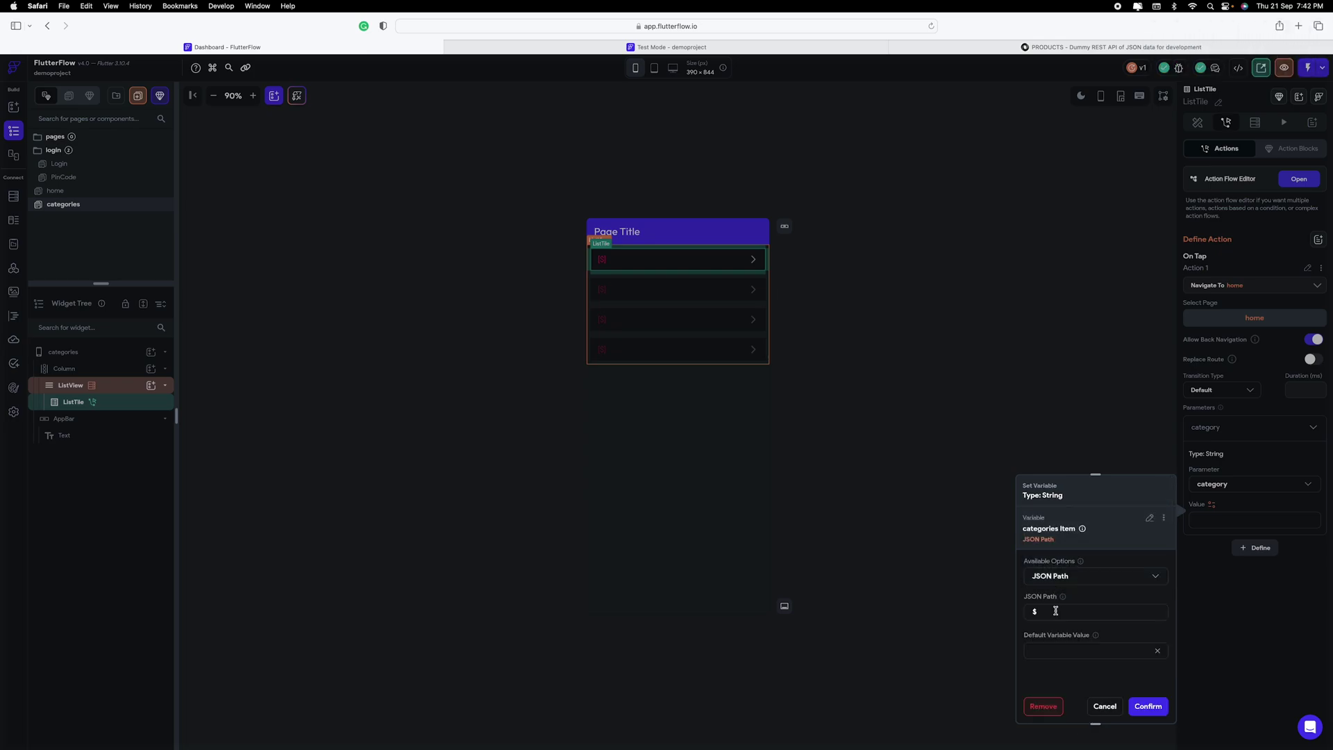
pyautogui.click(1148, 706)
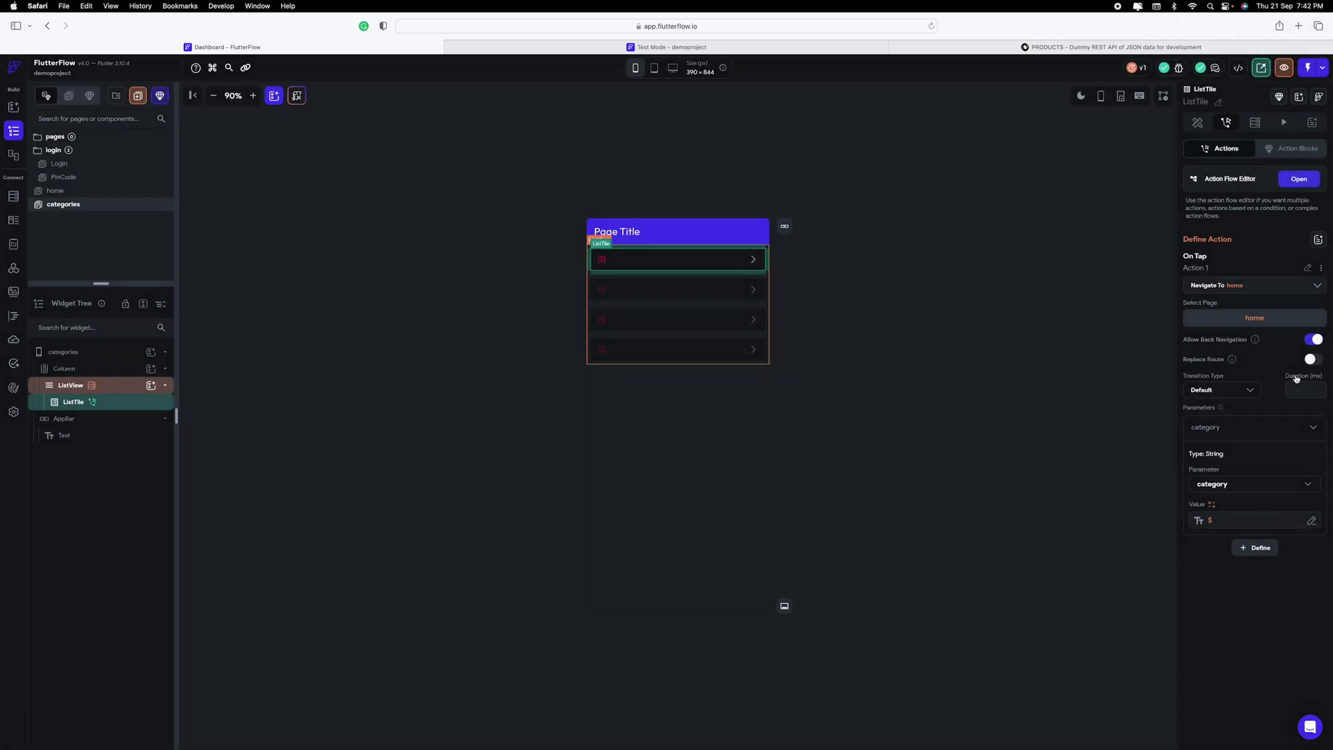
# Rebuild the app in test mode, open the smartphones category, and look through the products on the home page
pyautogui.click(1322, 70)
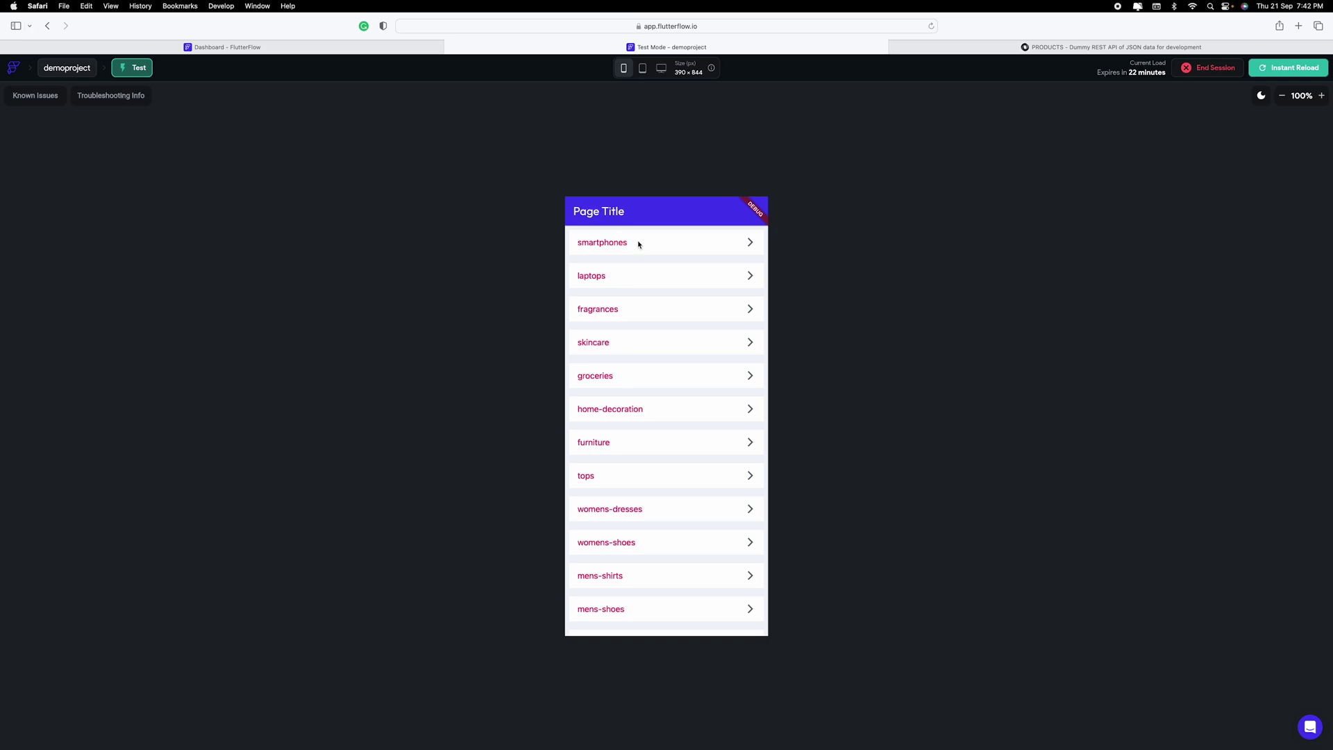
pyautogui.click(616, 248)
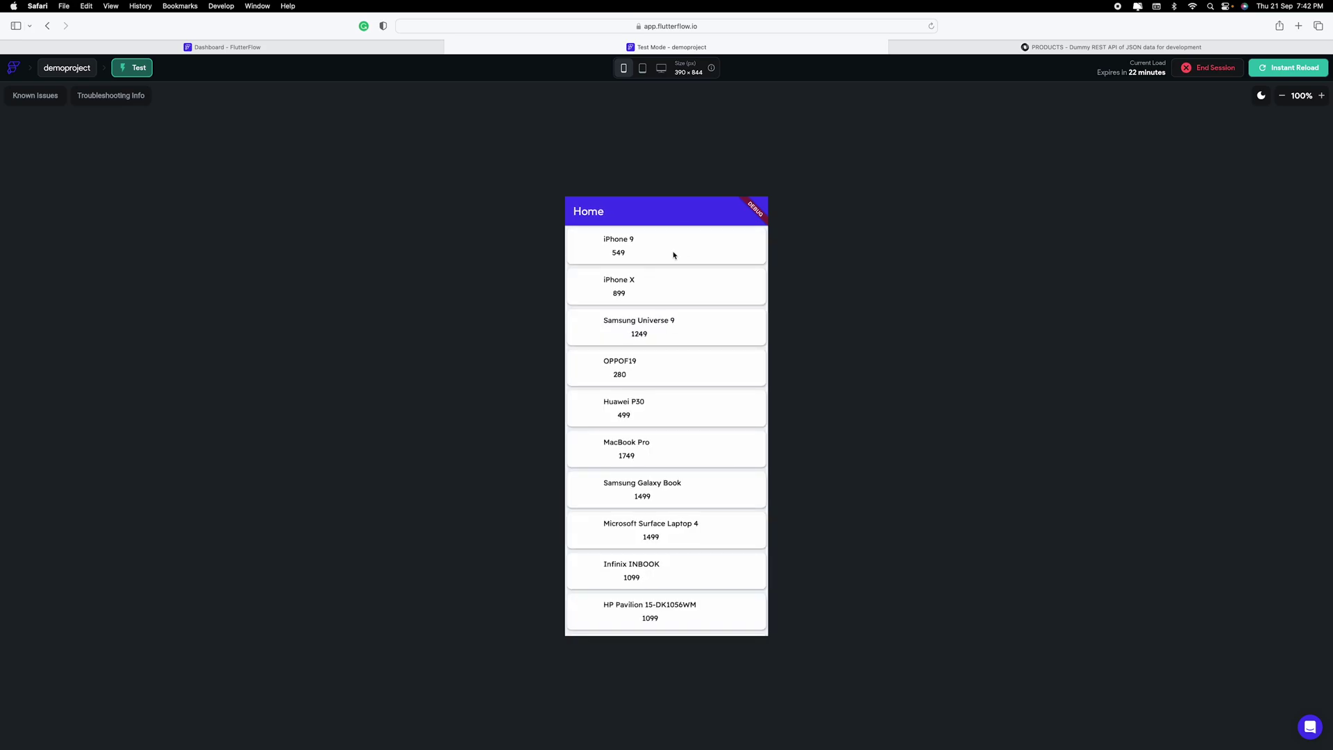
pyautogui.scroll(-15, 628, 252)
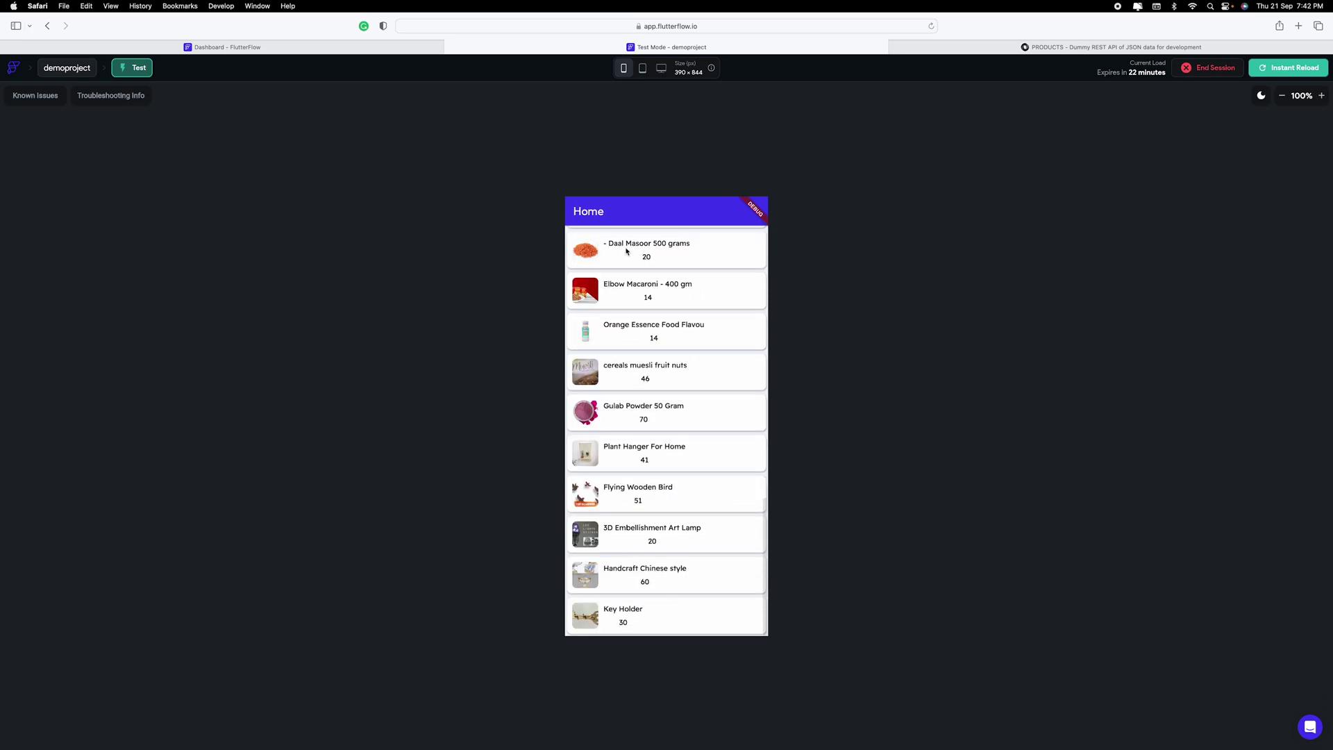
pyautogui.scroll(15, 628, 252)
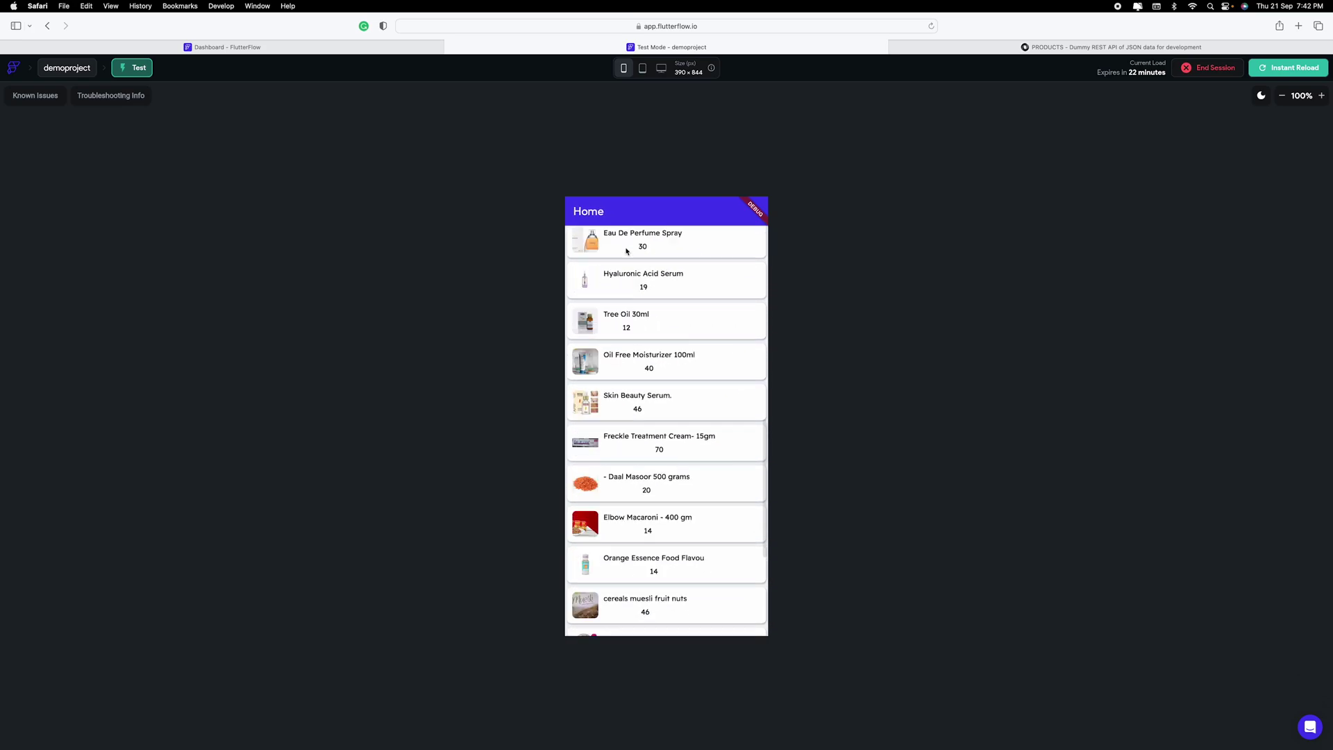
# Return to the FlutterFlow dashboard and change the home page ListView's backend query to the productsbyCategories API call
pyautogui.click(287, 50)
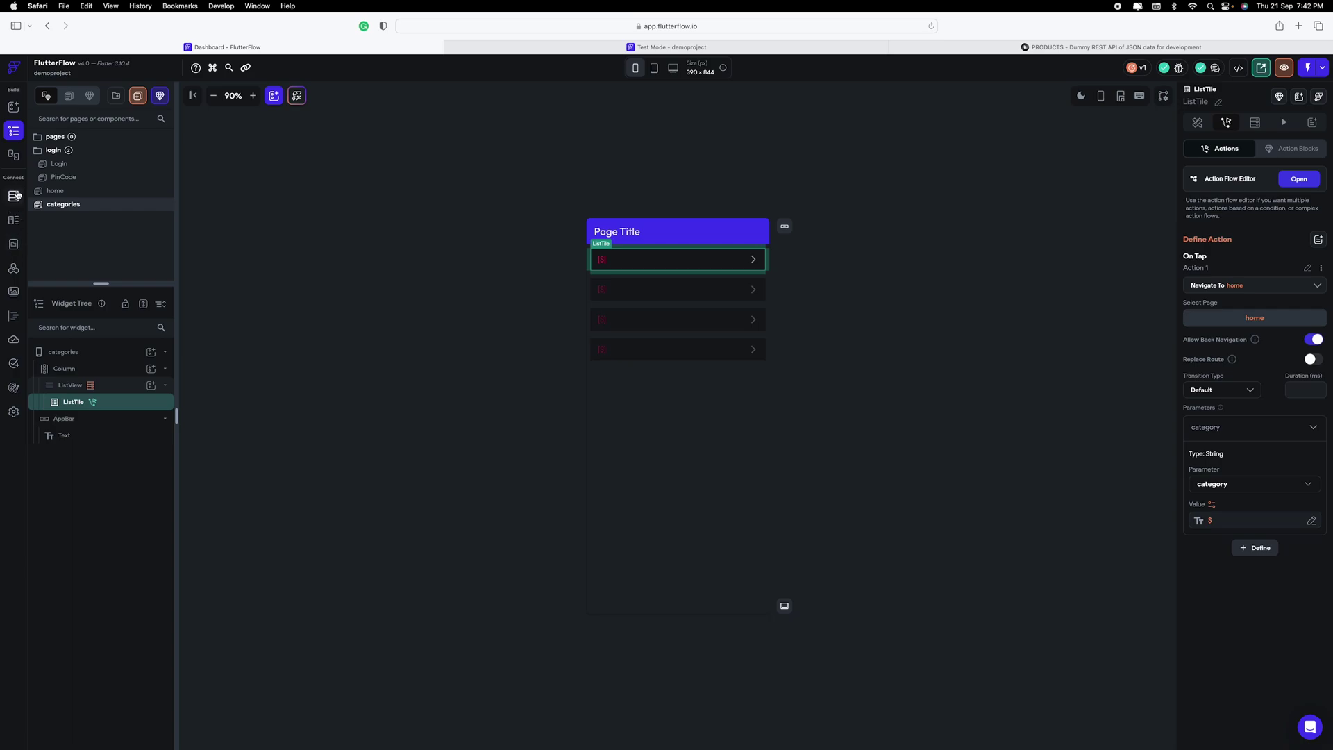
pyautogui.click(61, 190)
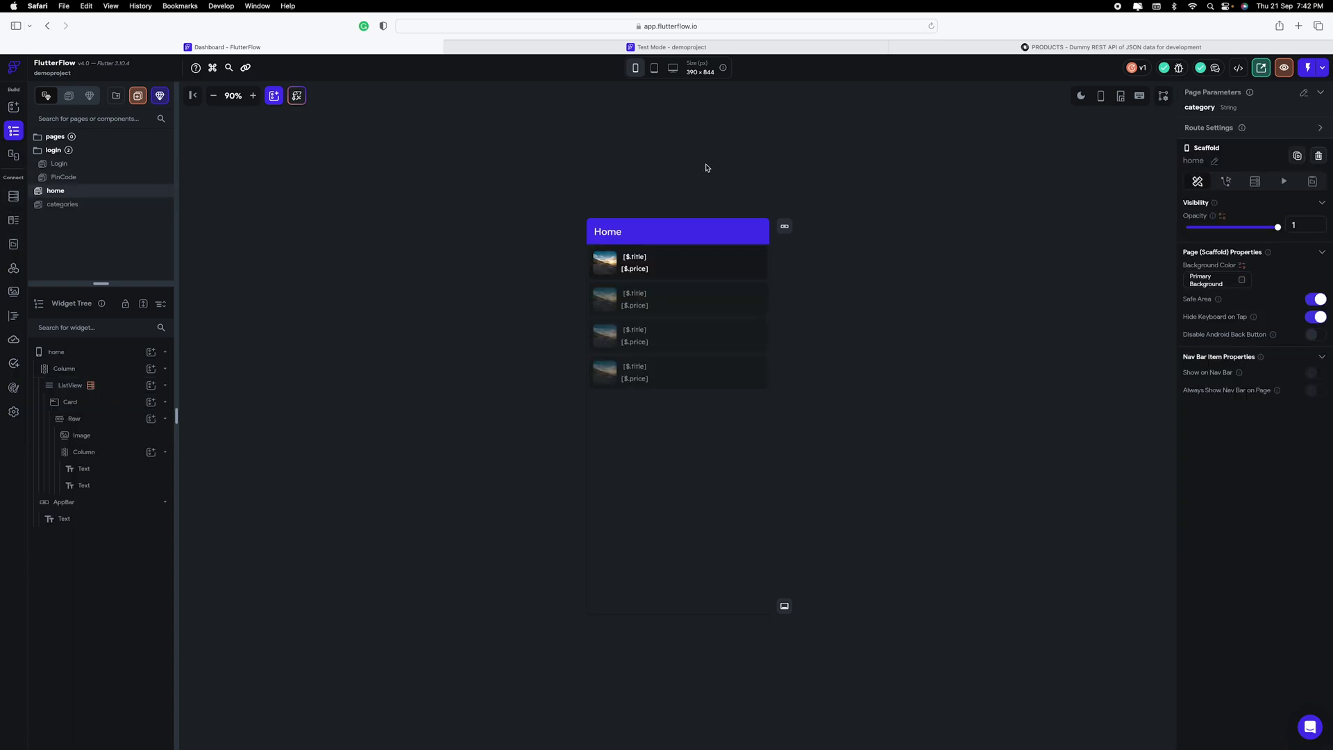
pyautogui.click(1255, 182)
pyautogui.click(104, 394)
pyautogui.click(1242, 123)
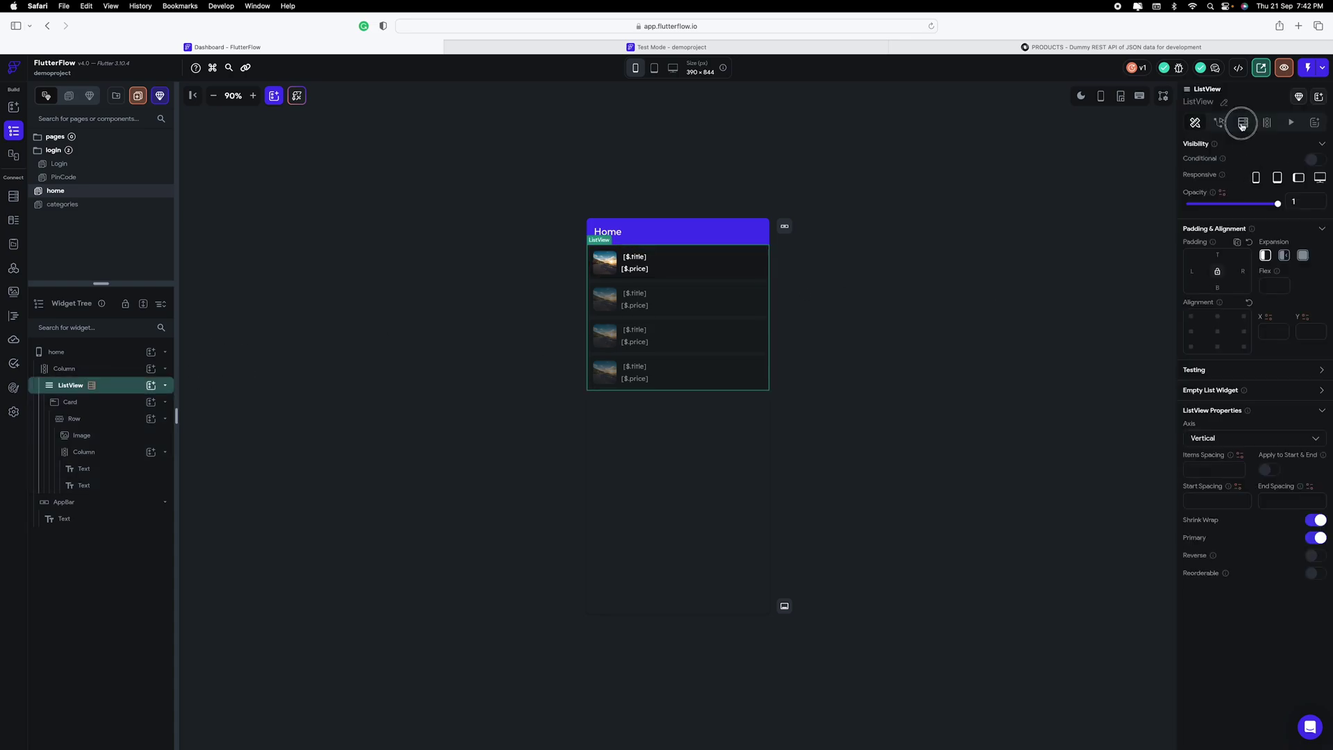
pyautogui.click(1241, 153)
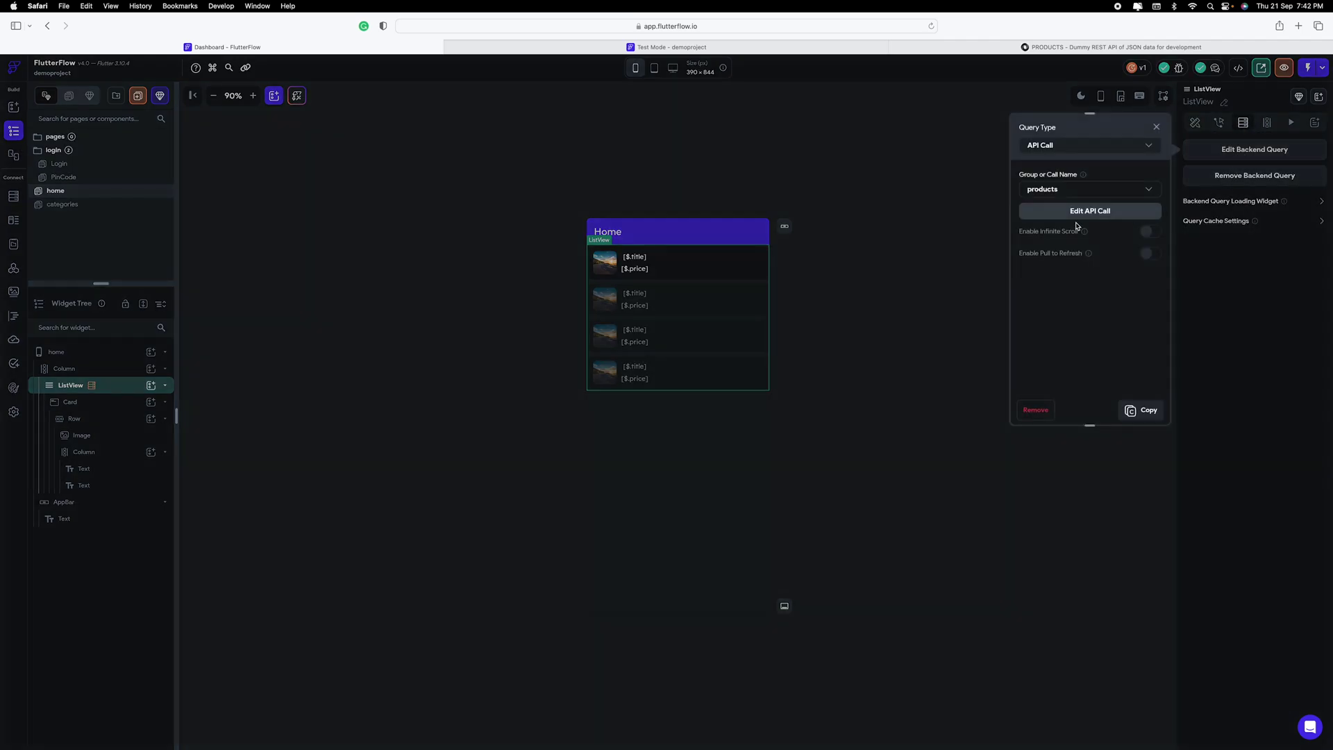
pyautogui.click(1088, 185)
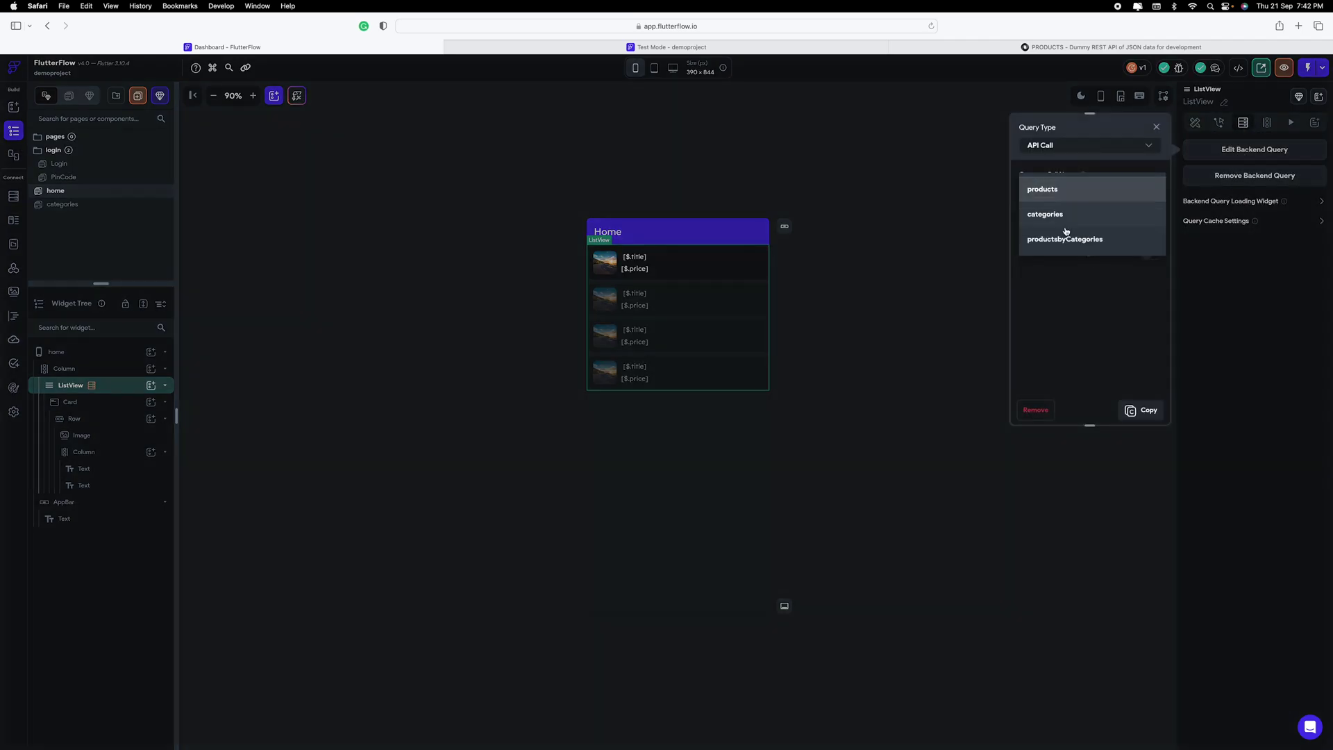
pyautogui.click(1068, 237)
# Add the categoryname variable to the query with the category page parameter as its value, and confirm the query
pyautogui.click(1094, 275)
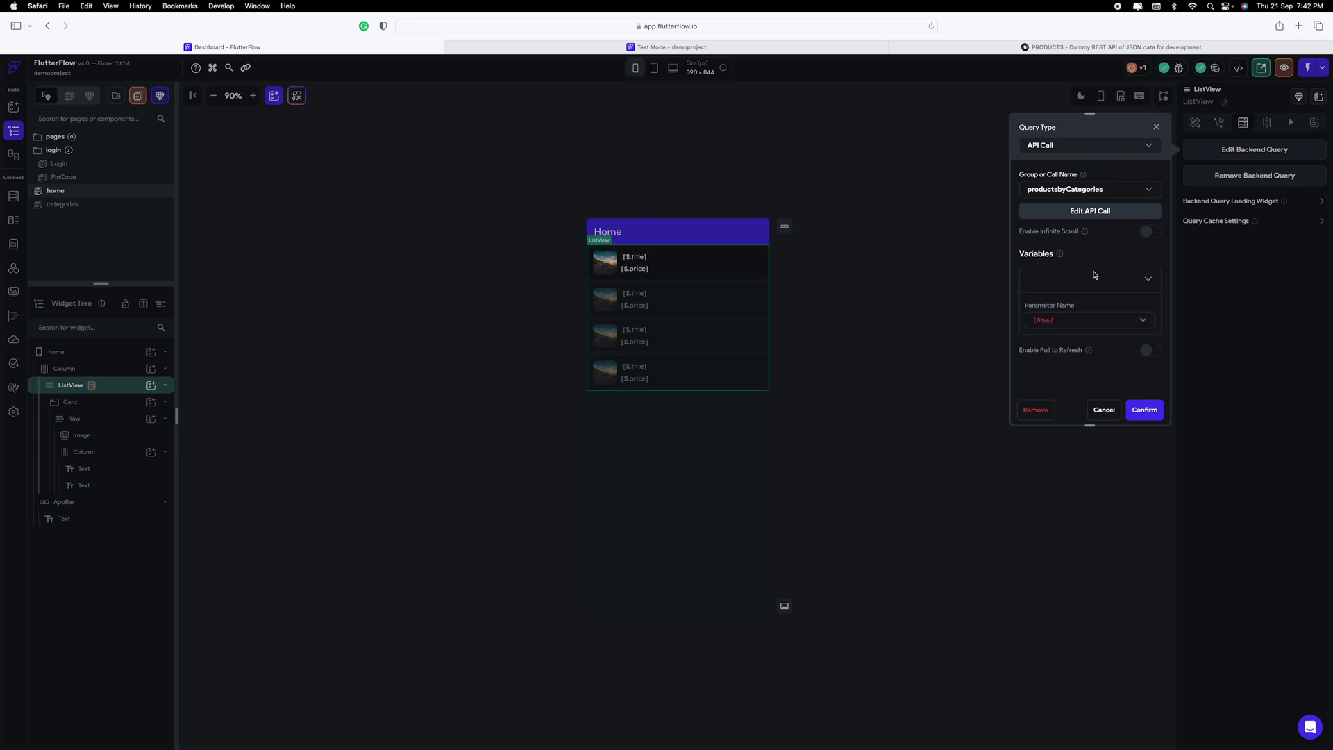
pyautogui.click(1061, 318)
pyautogui.click(1063, 325)
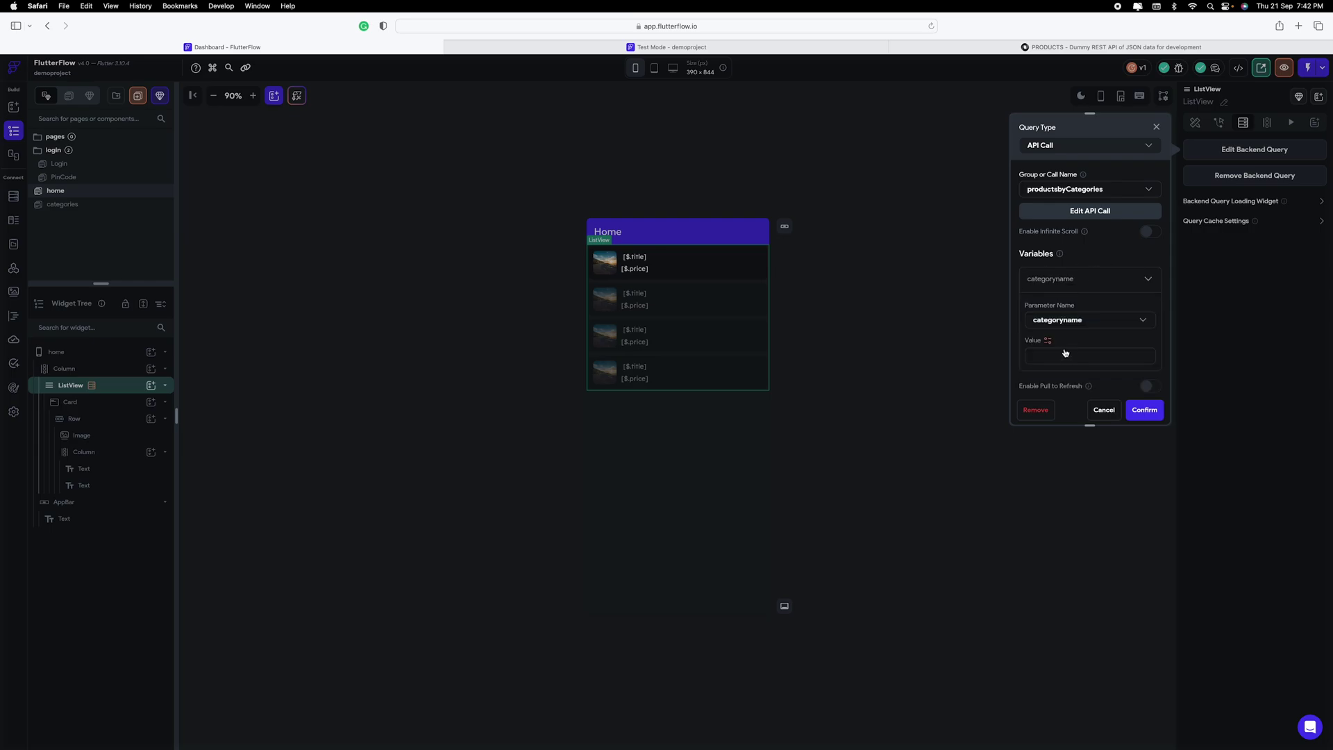
pyautogui.click(1049, 341)
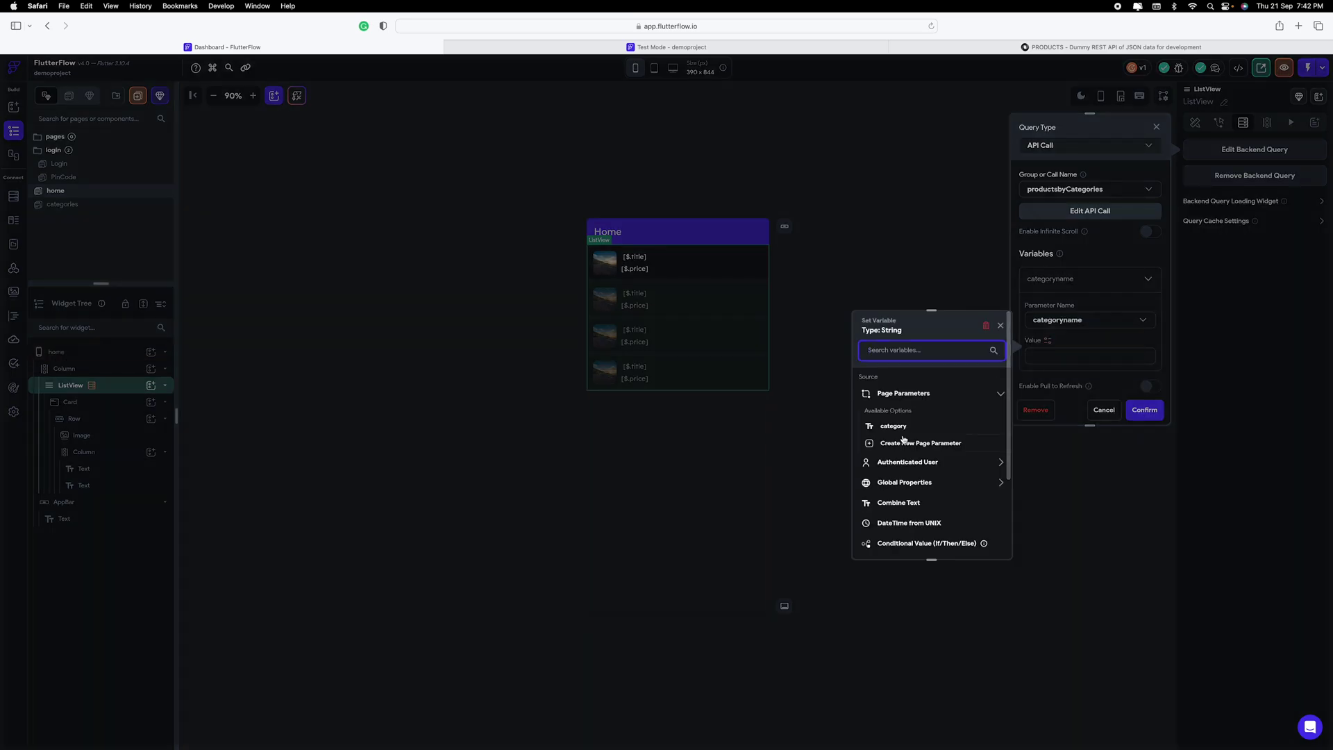
pyautogui.click(895, 425)
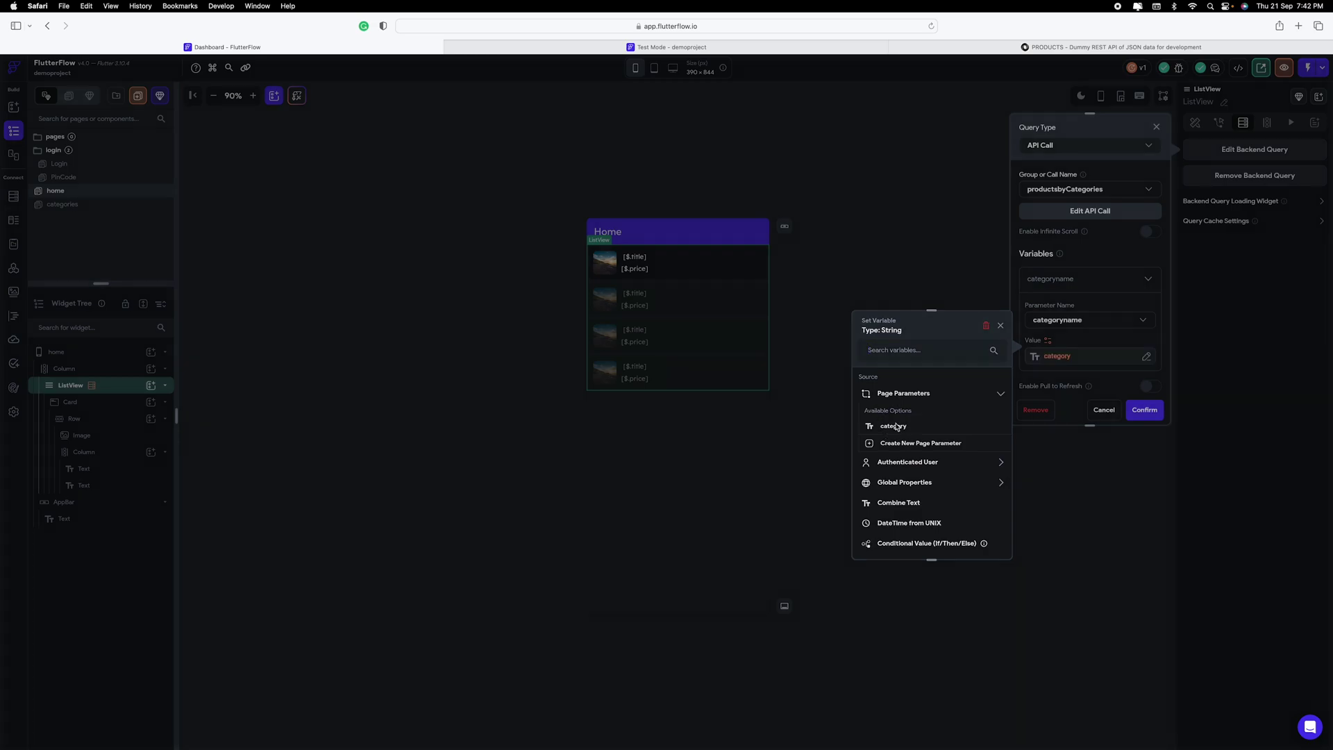
pyautogui.click(1143, 410)
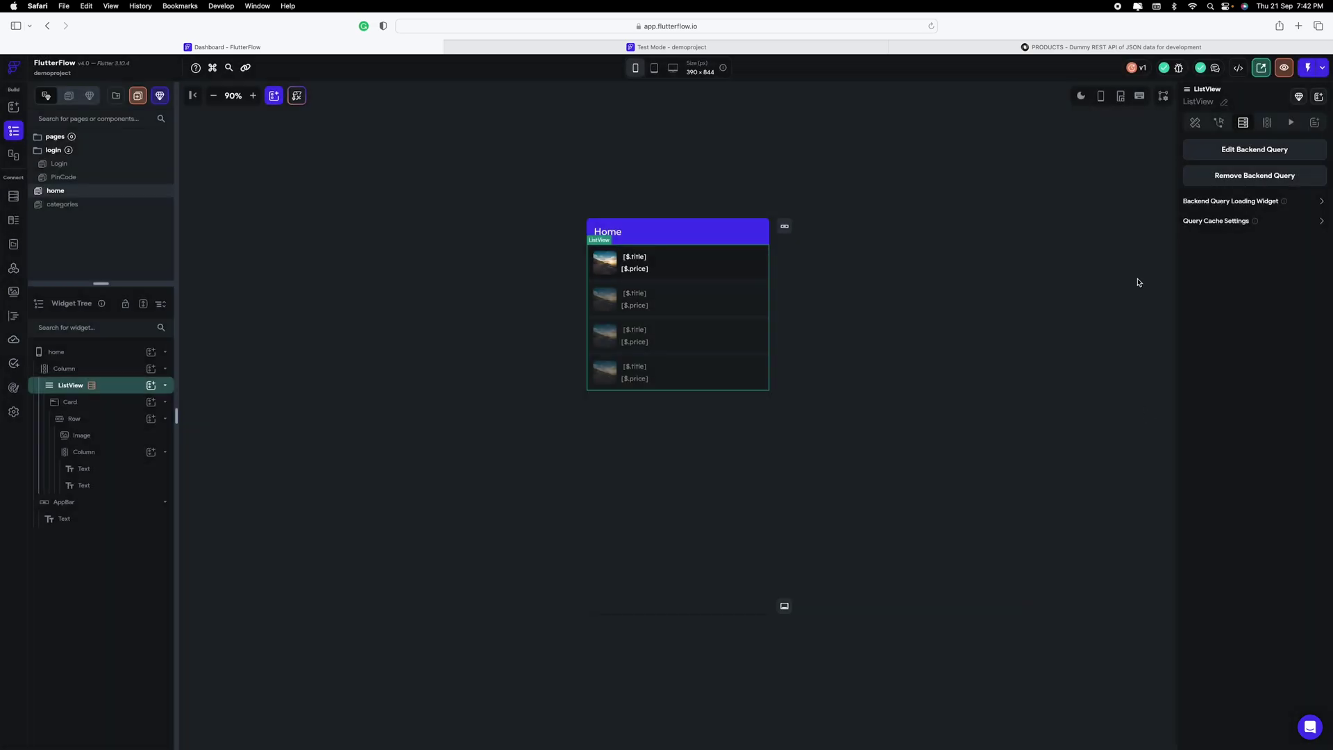
# Instant-reload the test app and examine the request URL under Get products of a category in the dummyJSON docs
pyautogui.click(639, 49)
pyautogui.click(1324, 73)
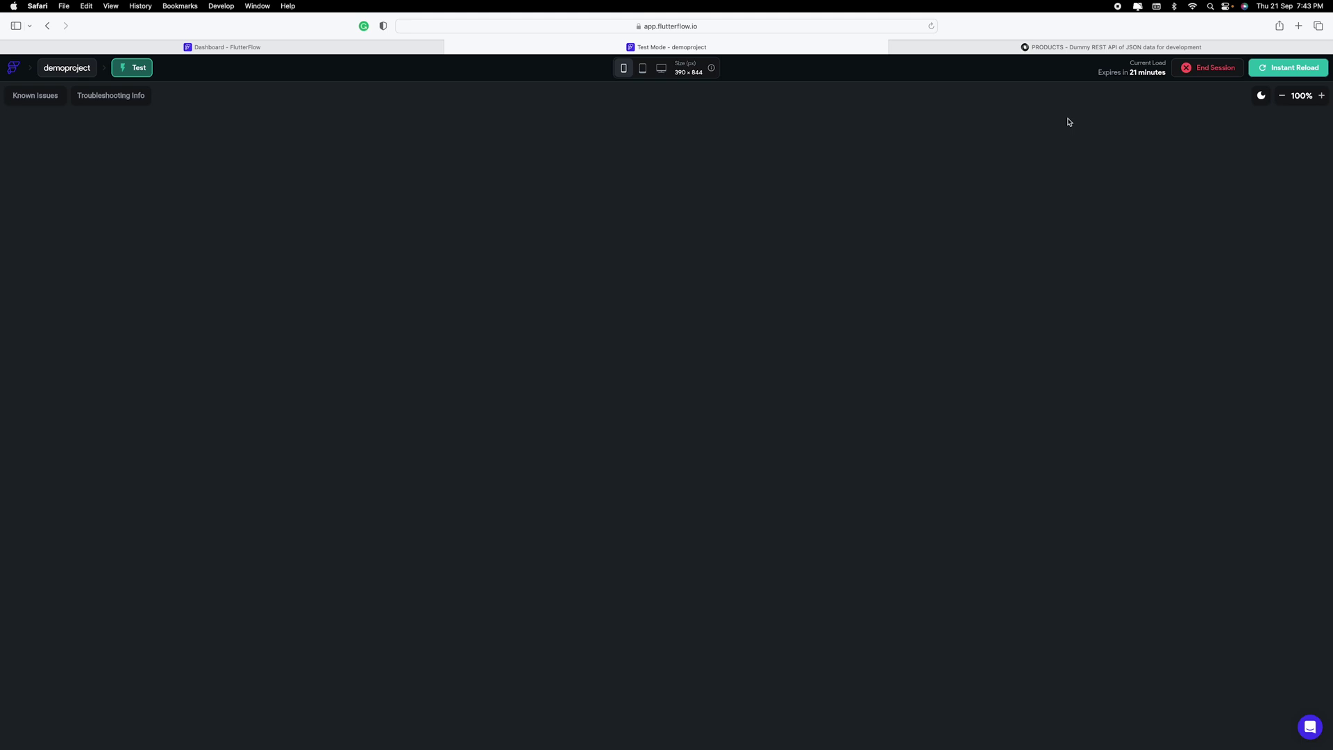
pyautogui.click(1087, 47)
pyautogui.scroll(-3, 341, 269)
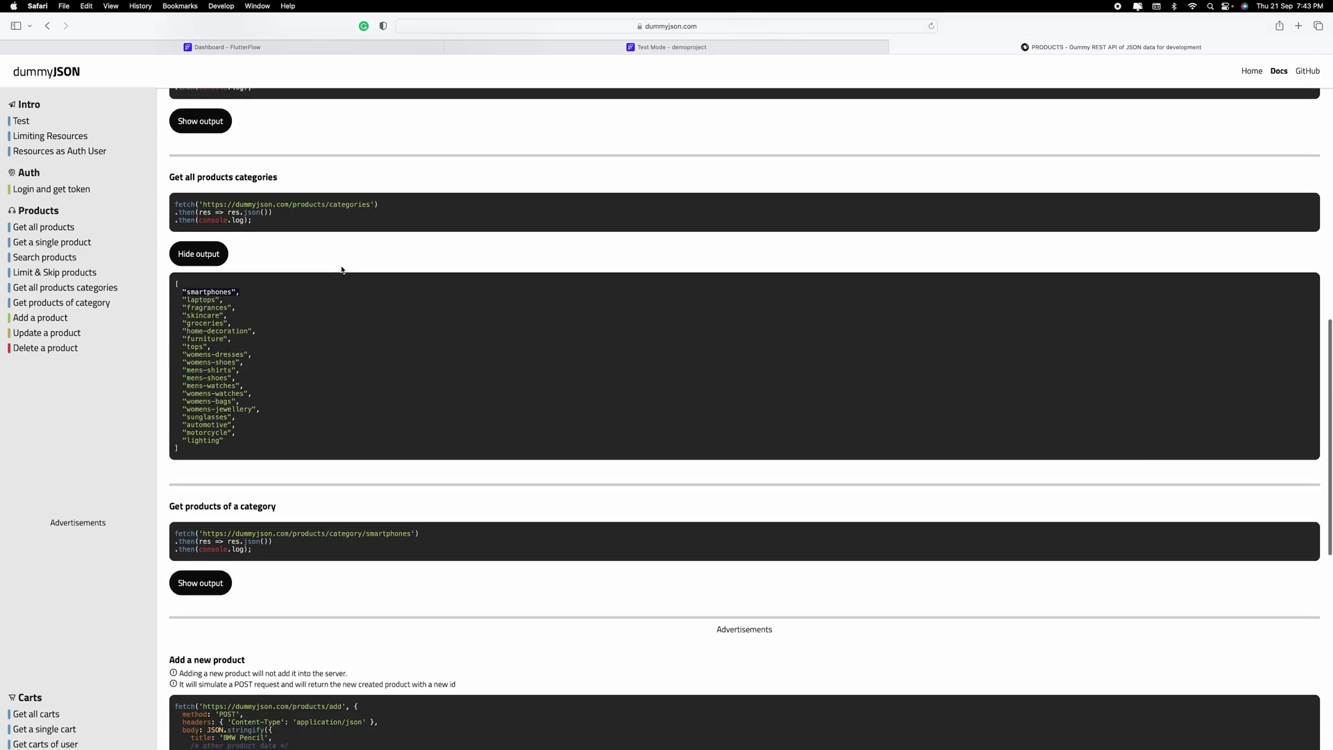
pyautogui.moveTo(204, 474); pyautogui.dragTo(364, 470)
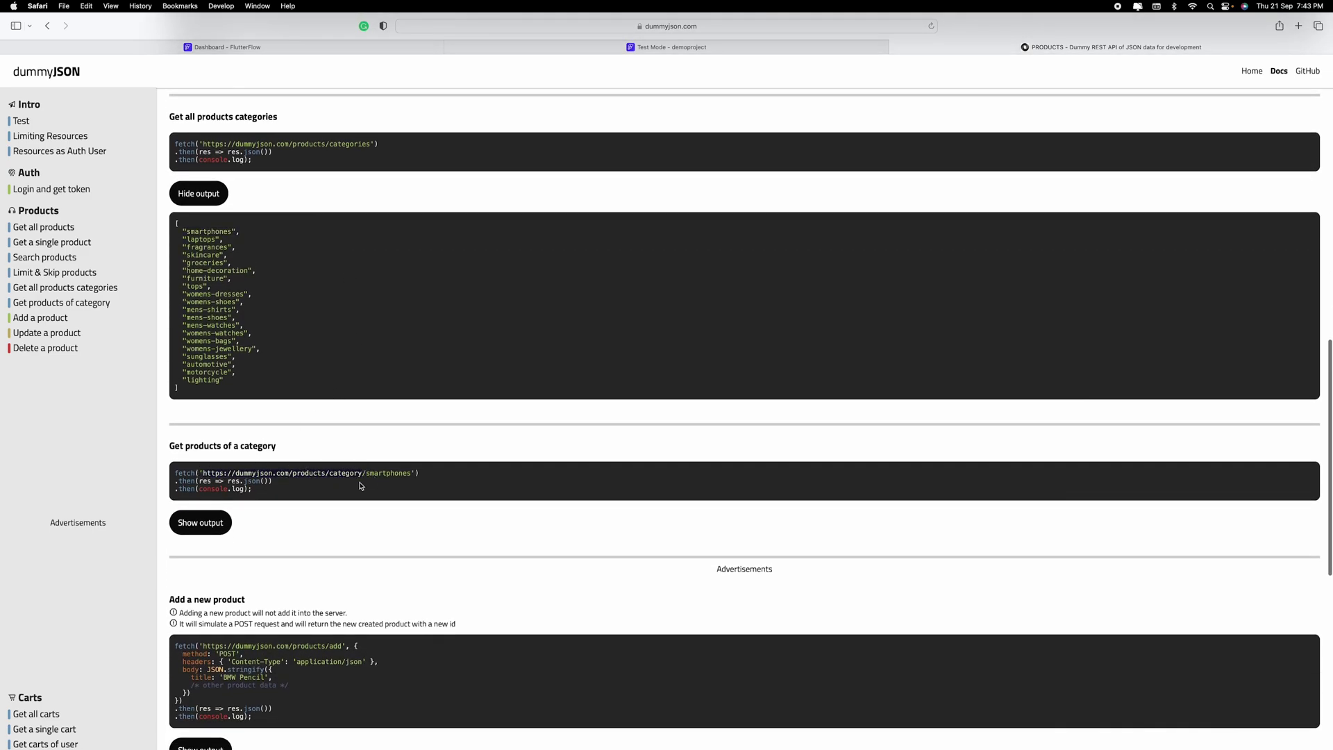
pyautogui.doubleClick(382, 474)
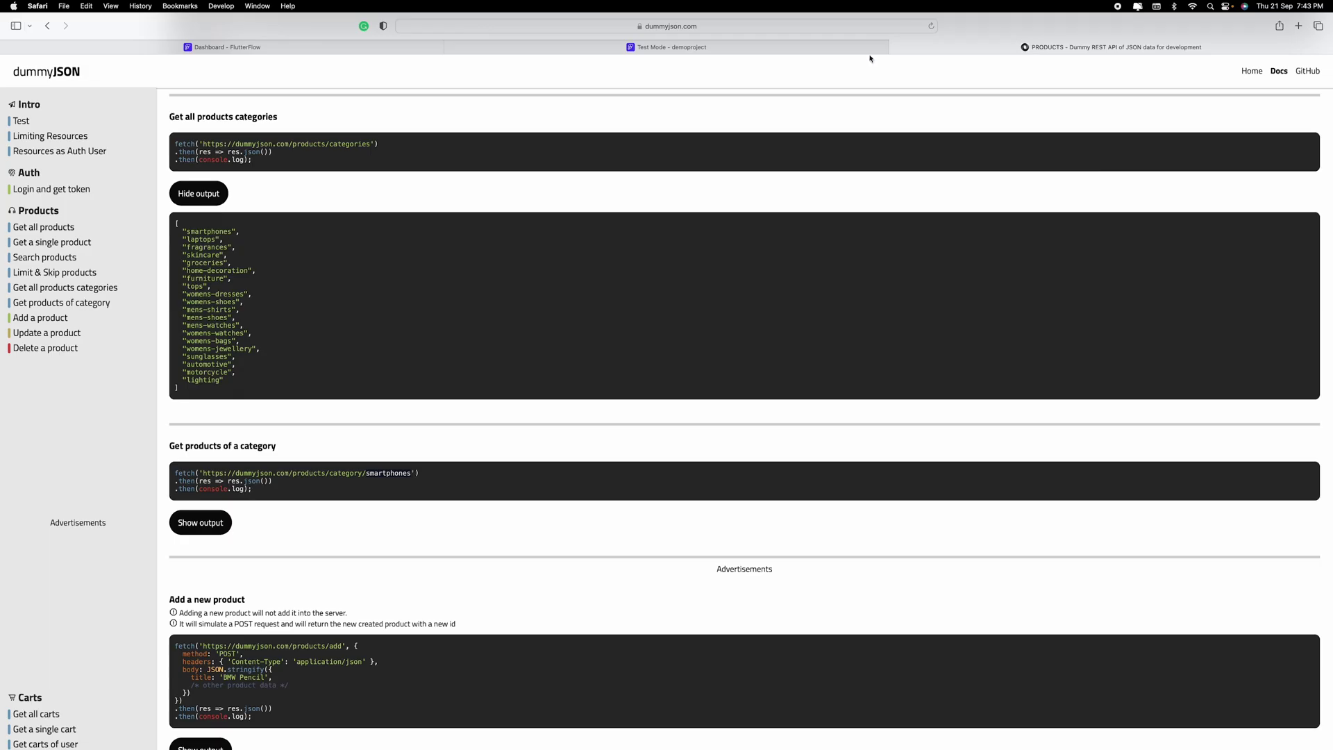
# Return to the FlutterFlow dashboard and examine the productsbyCategories API call's URL and its categoryname variable
pyautogui.click(702, 47)
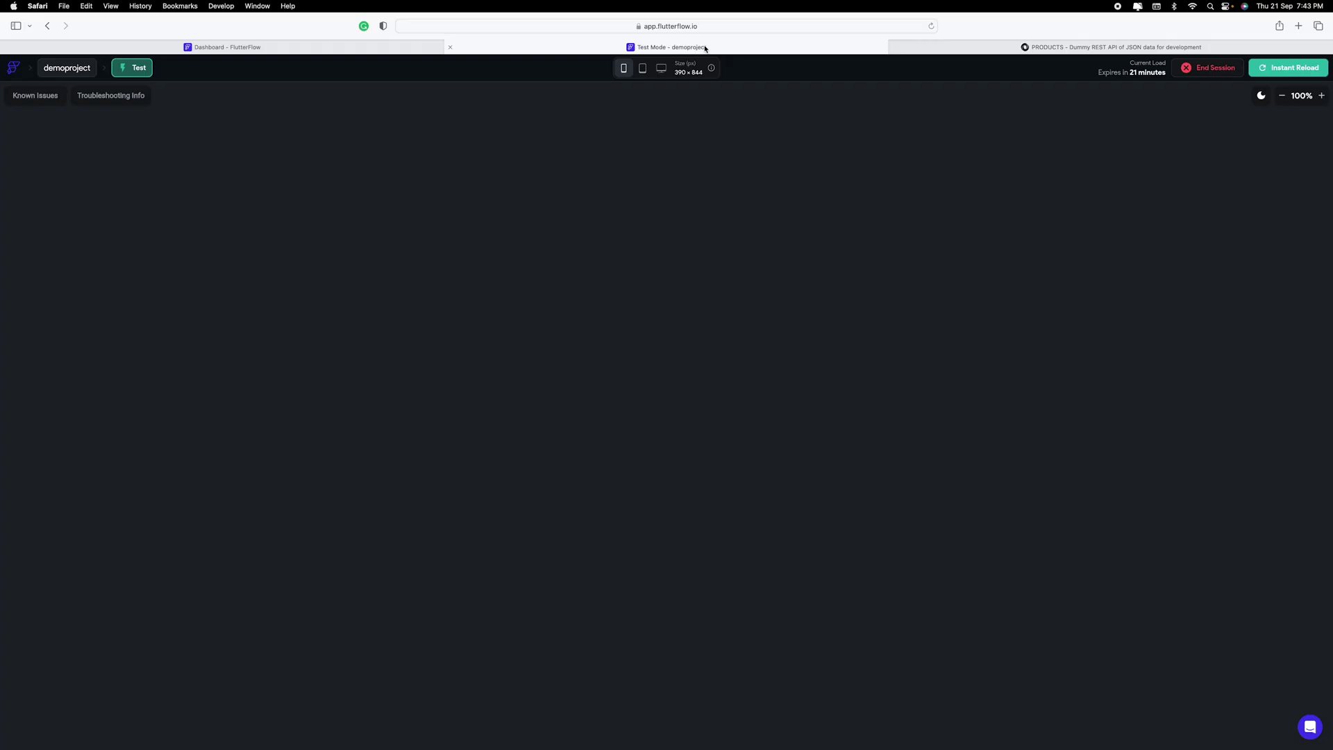
pyautogui.click(338, 51)
pyautogui.click(14, 268)
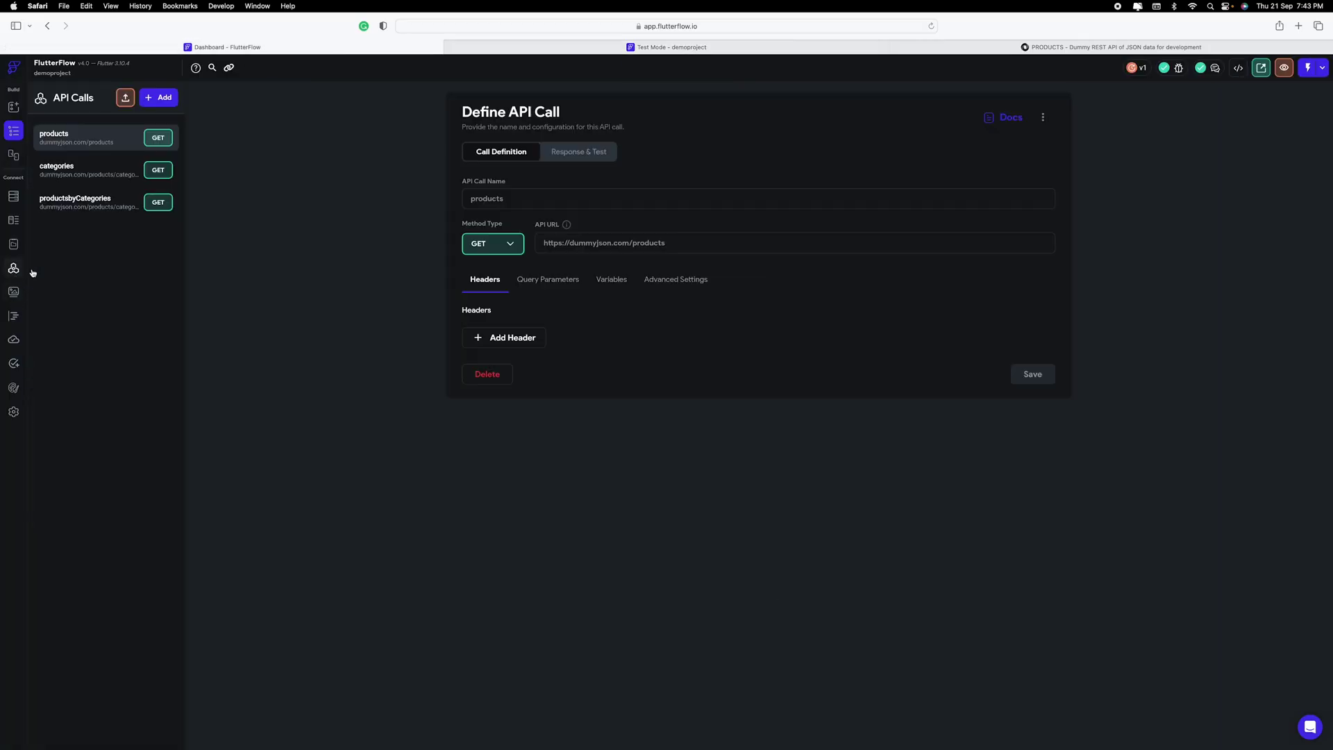
pyautogui.click(70, 209)
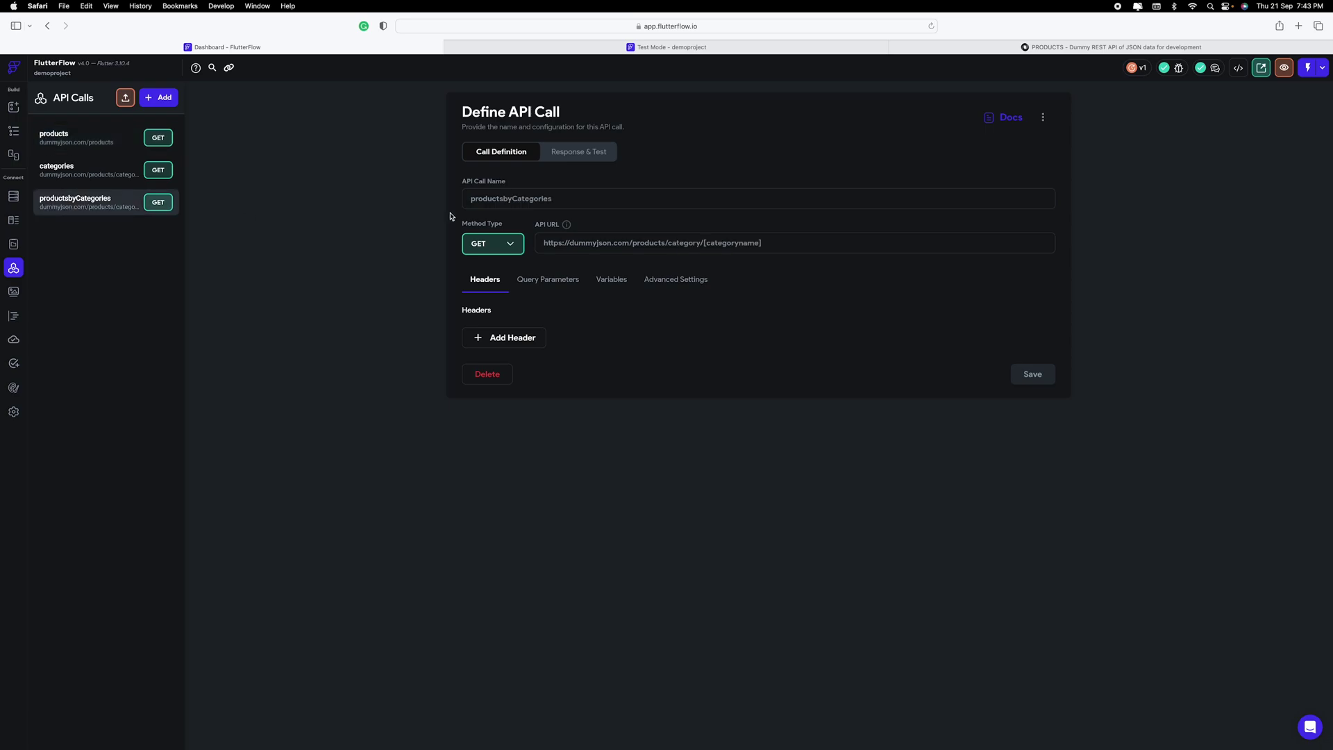
pyautogui.tripleClick(697, 242)
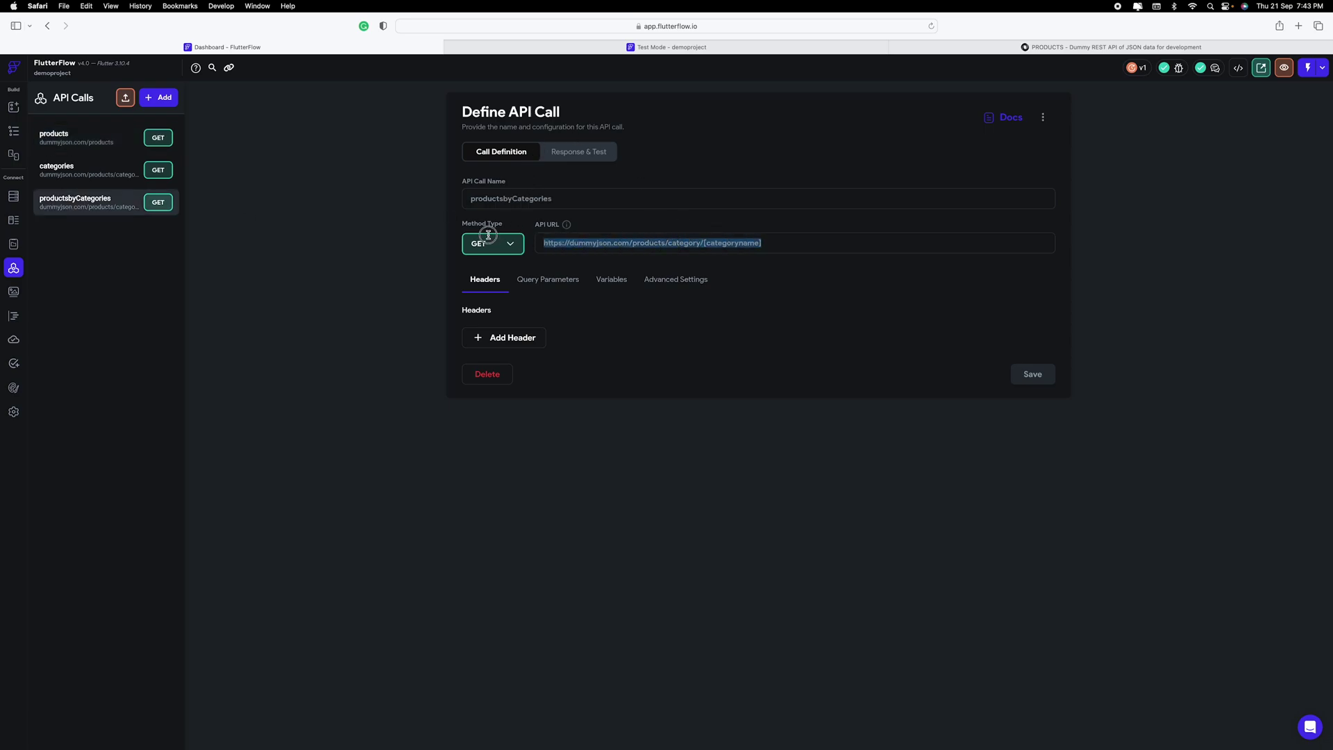
pyautogui.click(707, 245)
pyautogui.moveTo(703, 243); pyautogui.dragTo(766, 242)
pyautogui.click(765, 242)
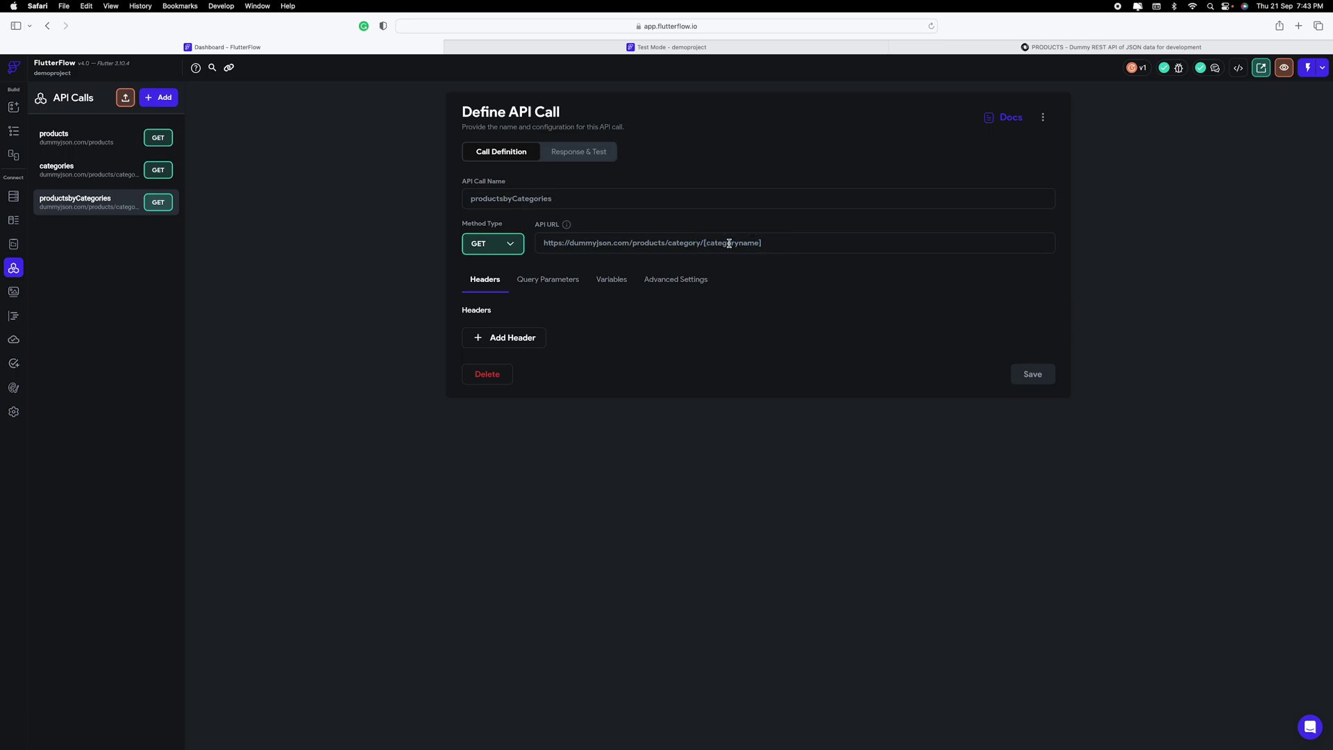
pyautogui.doubleClick(729, 244)
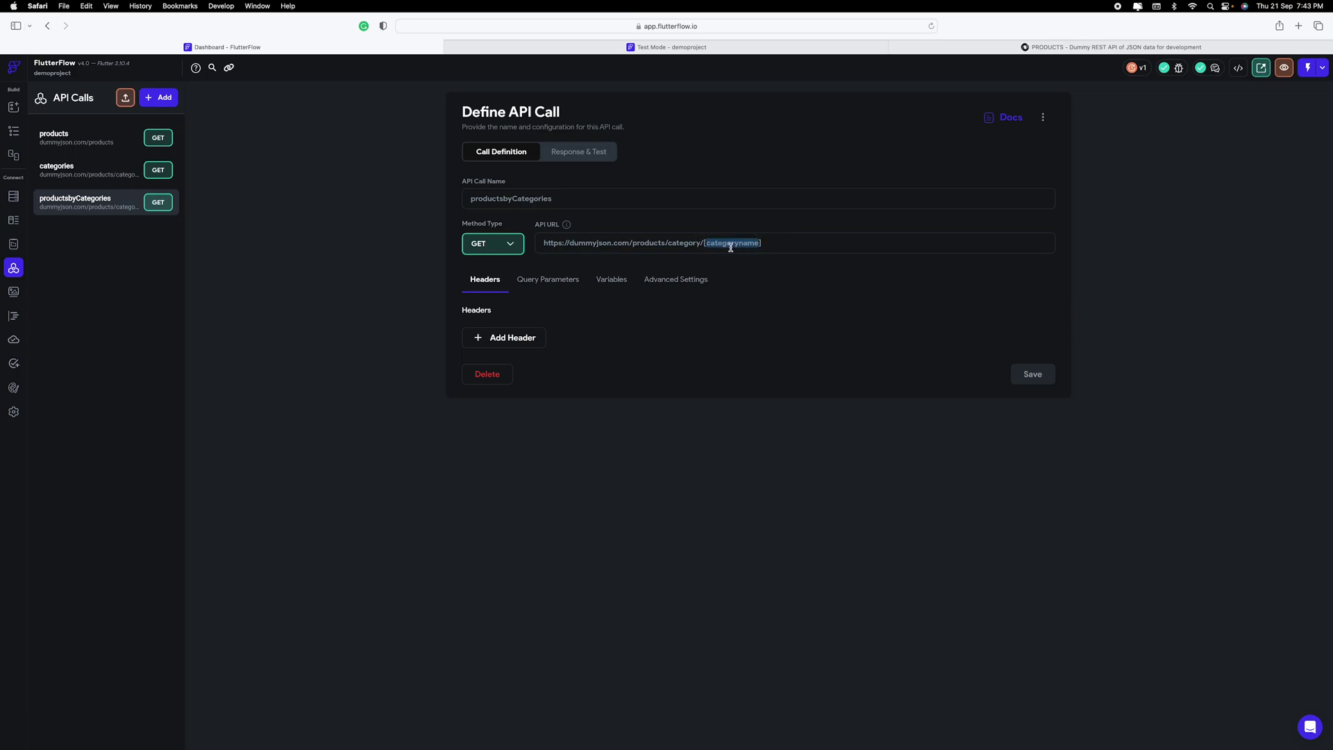
pyautogui.click(607, 280)
pyautogui.moveTo(551, 345); pyautogui.dragTo(446, 342)
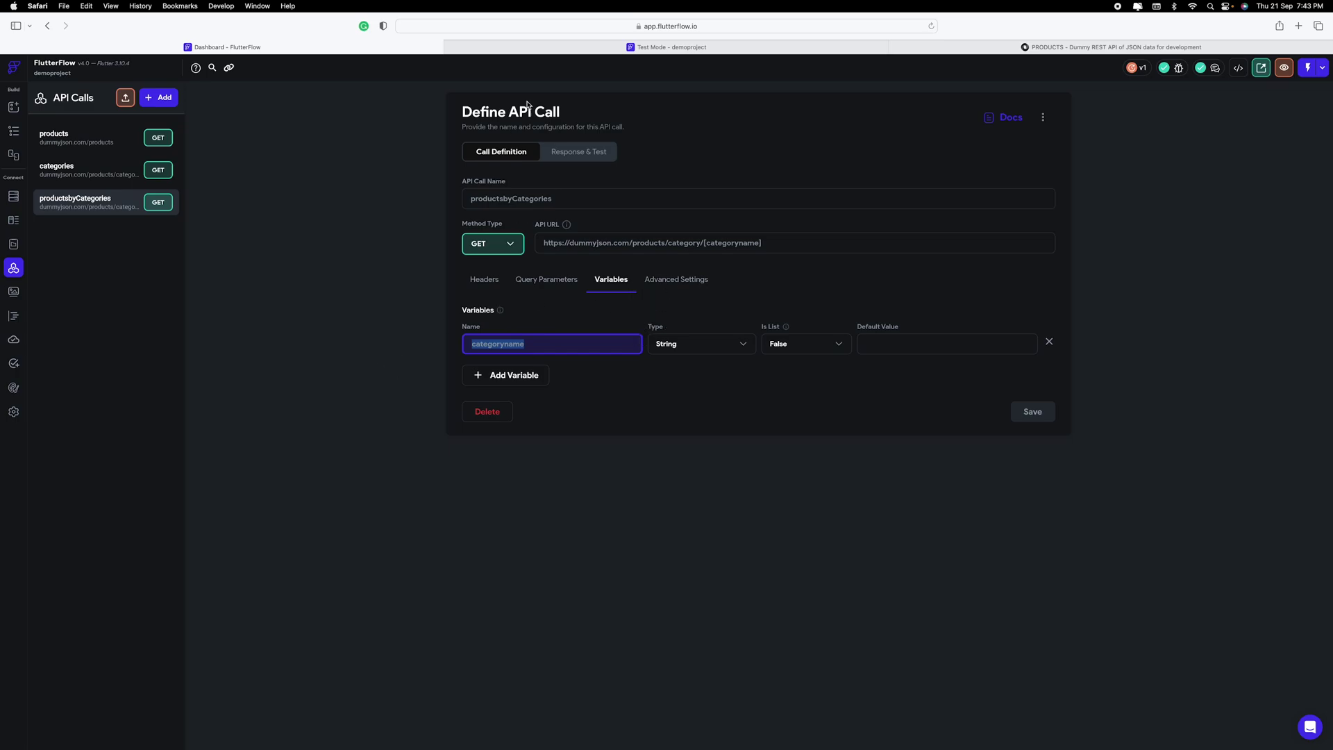
# Check on the test build, then review the categoryname value in the home page ListView's backend query
pyautogui.click(696, 47)
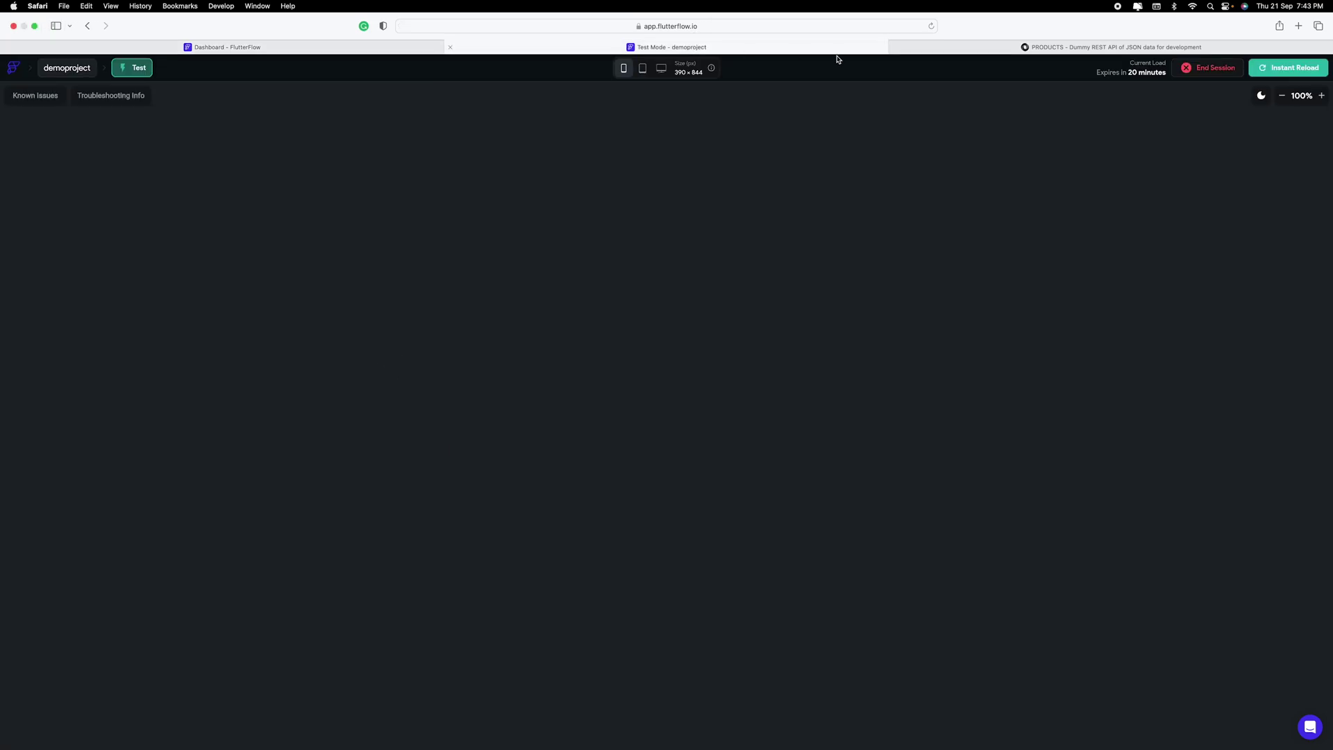
pyautogui.click(198, 48)
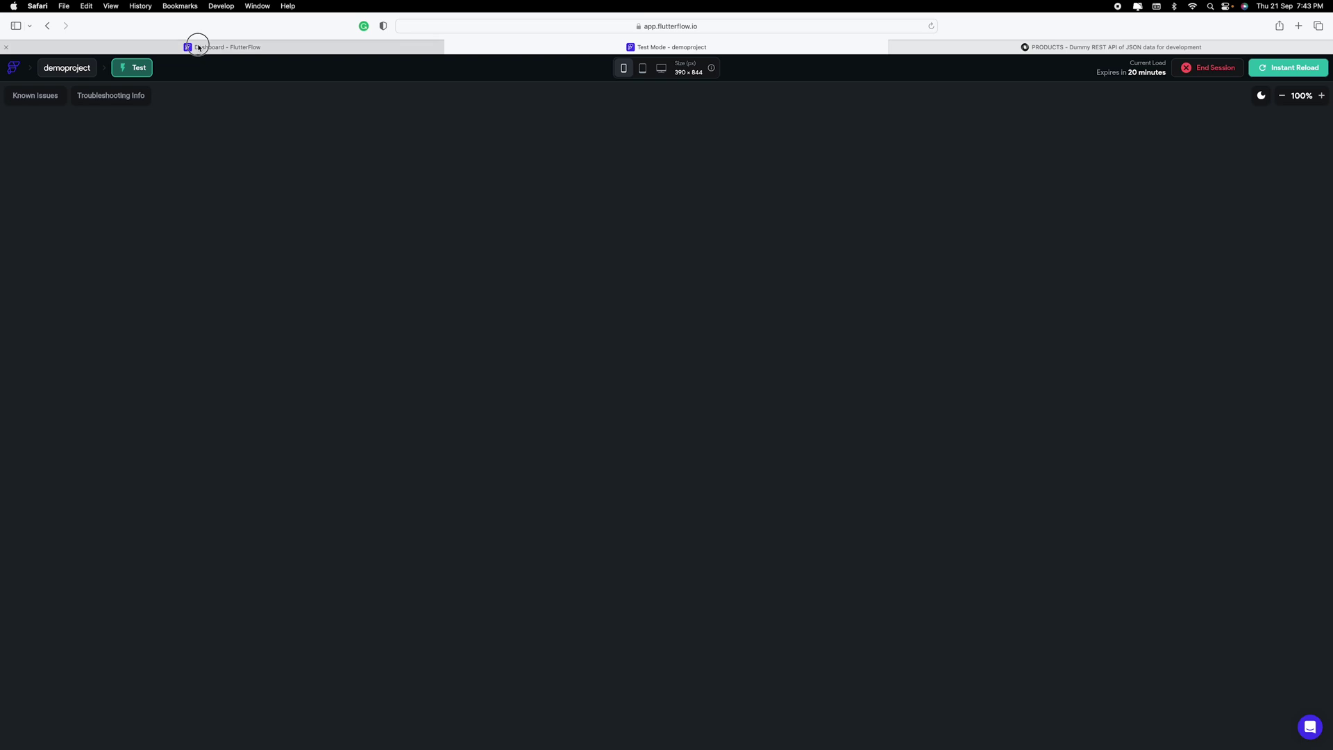
pyautogui.click(13, 131)
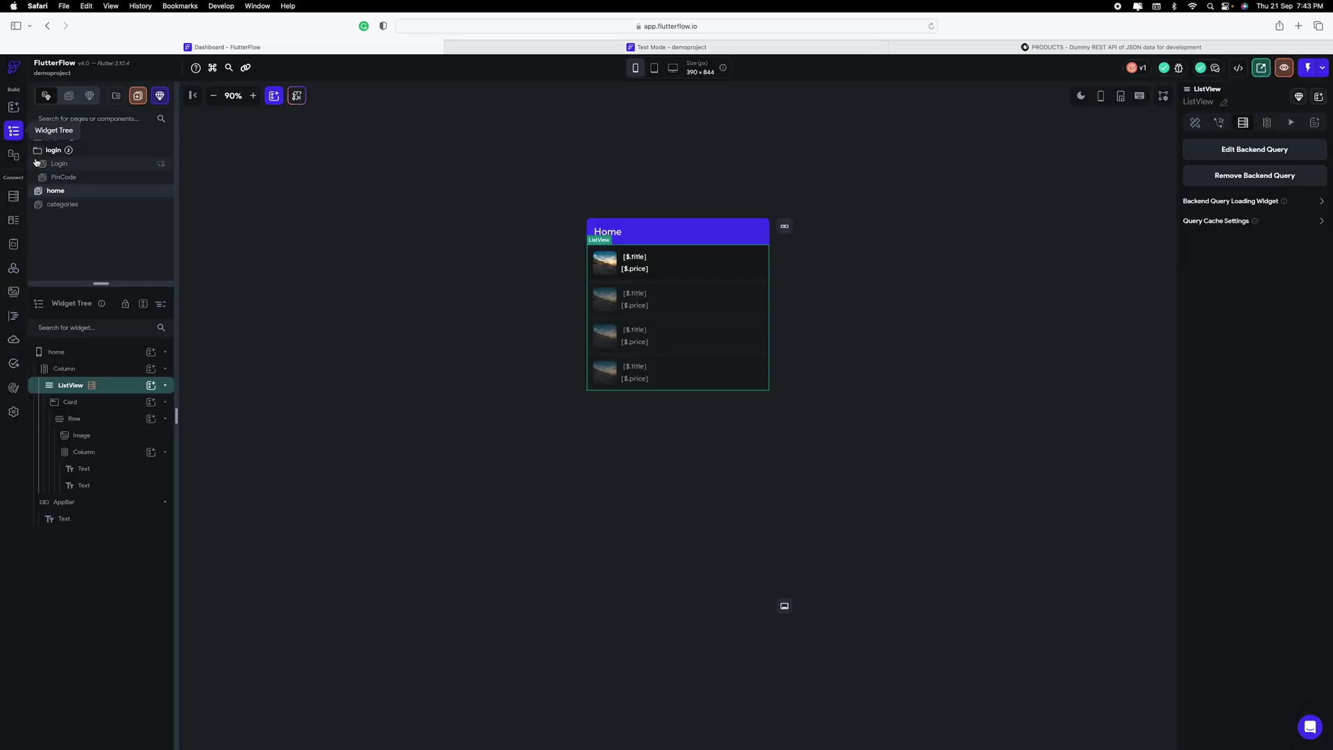
pyautogui.click(1273, 150)
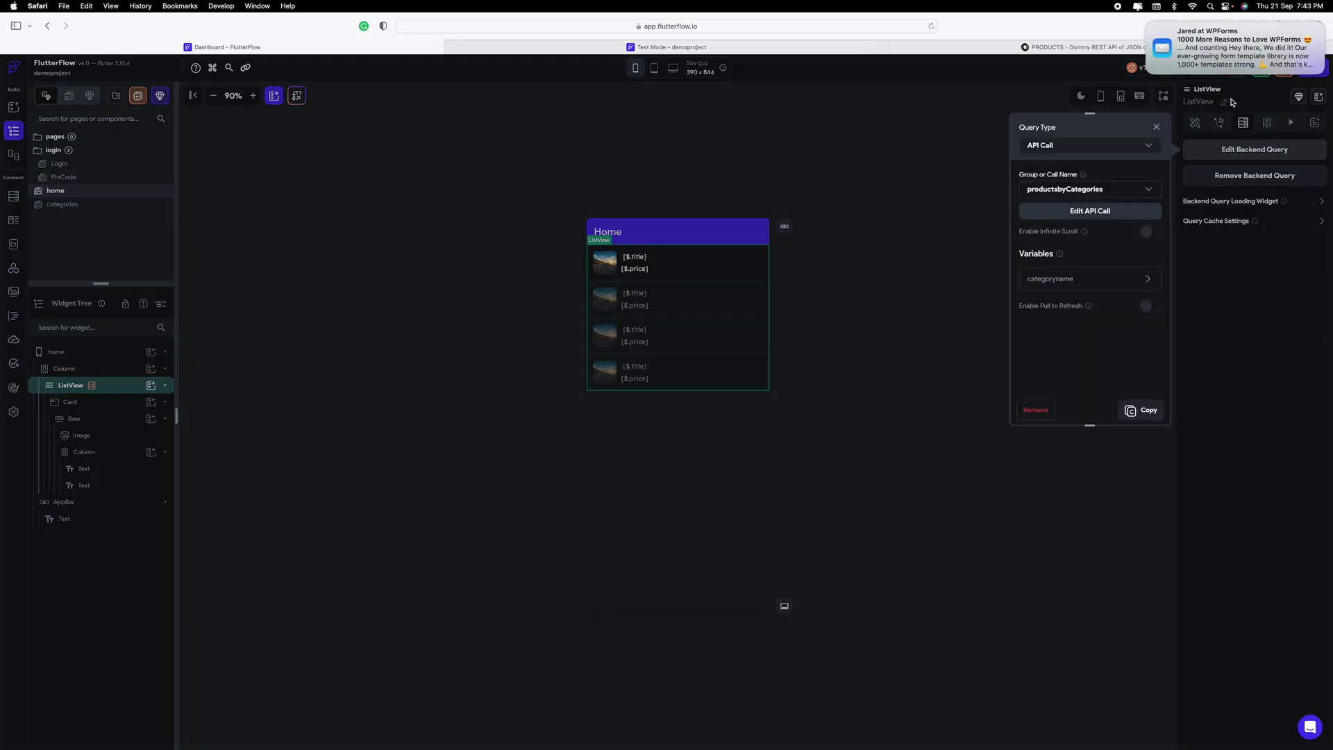
pyautogui.click(1069, 281)
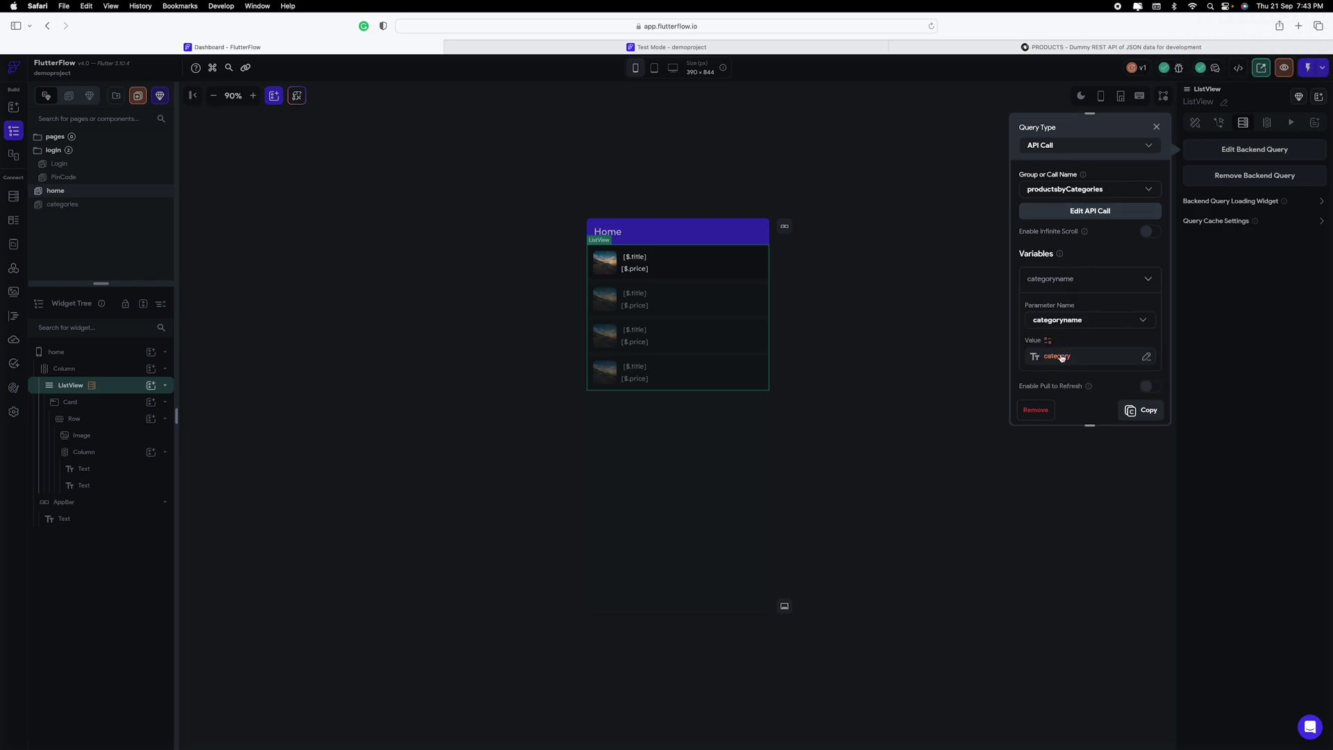
# Close the ListView's backend query settings and instant-reload the demoproject test session
pyautogui.click(1155, 128)
pyautogui.click(747, 48)
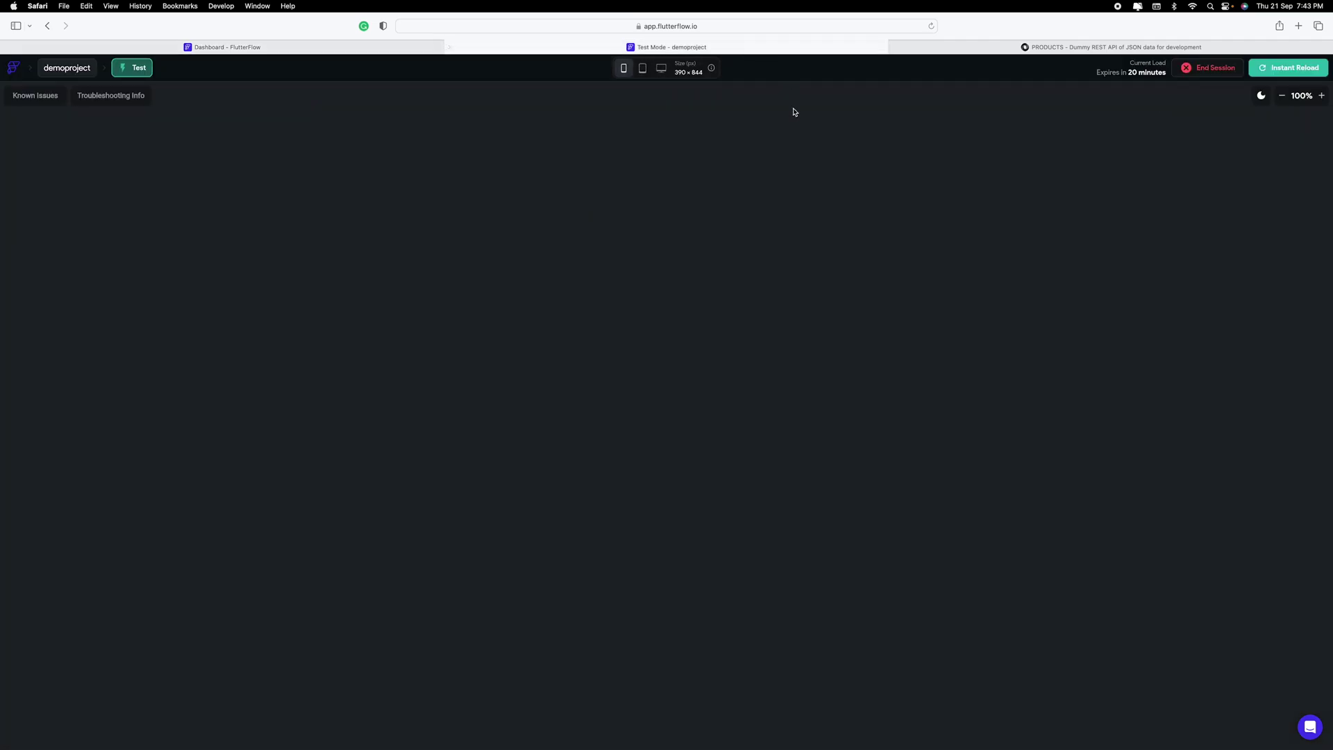
pyautogui.click(1272, 68)
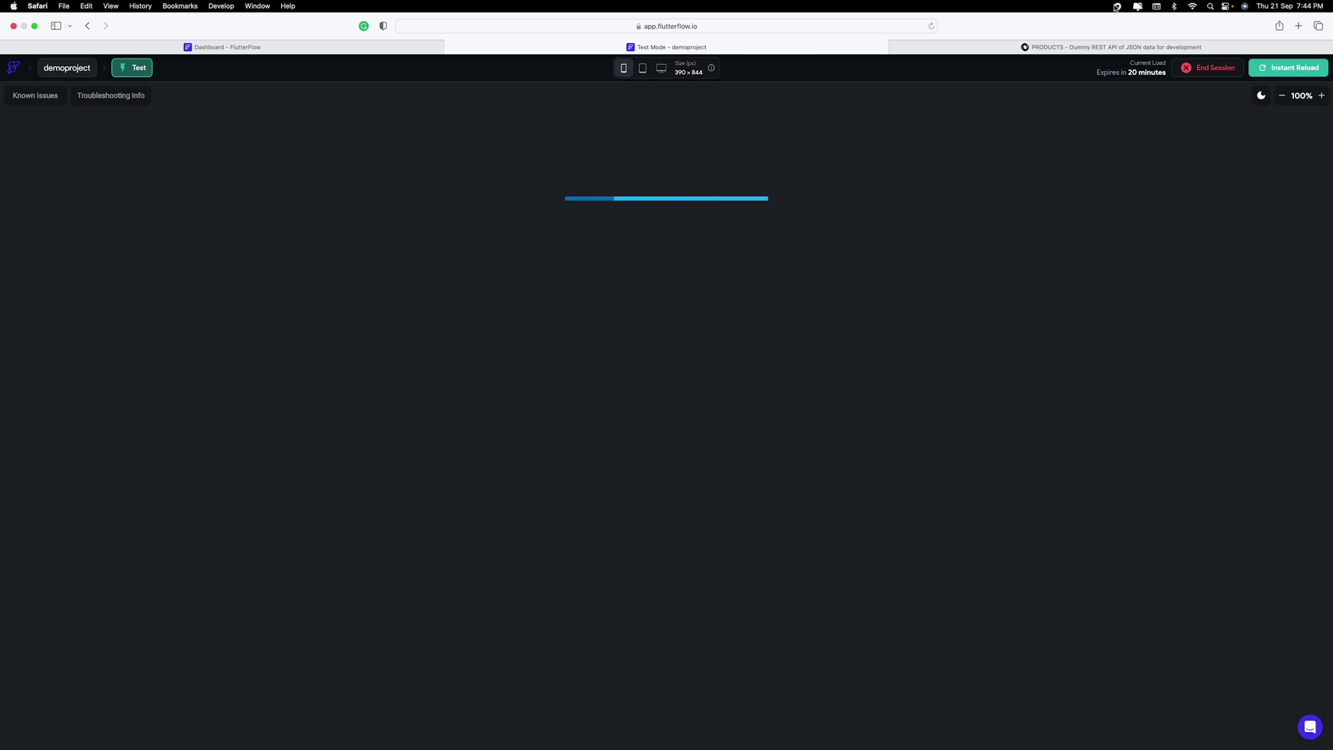
# Test the category navigation by opening smartphones, laptops and furniture in turn from the categories page, returning to it between them
pyautogui.click(603, 244)
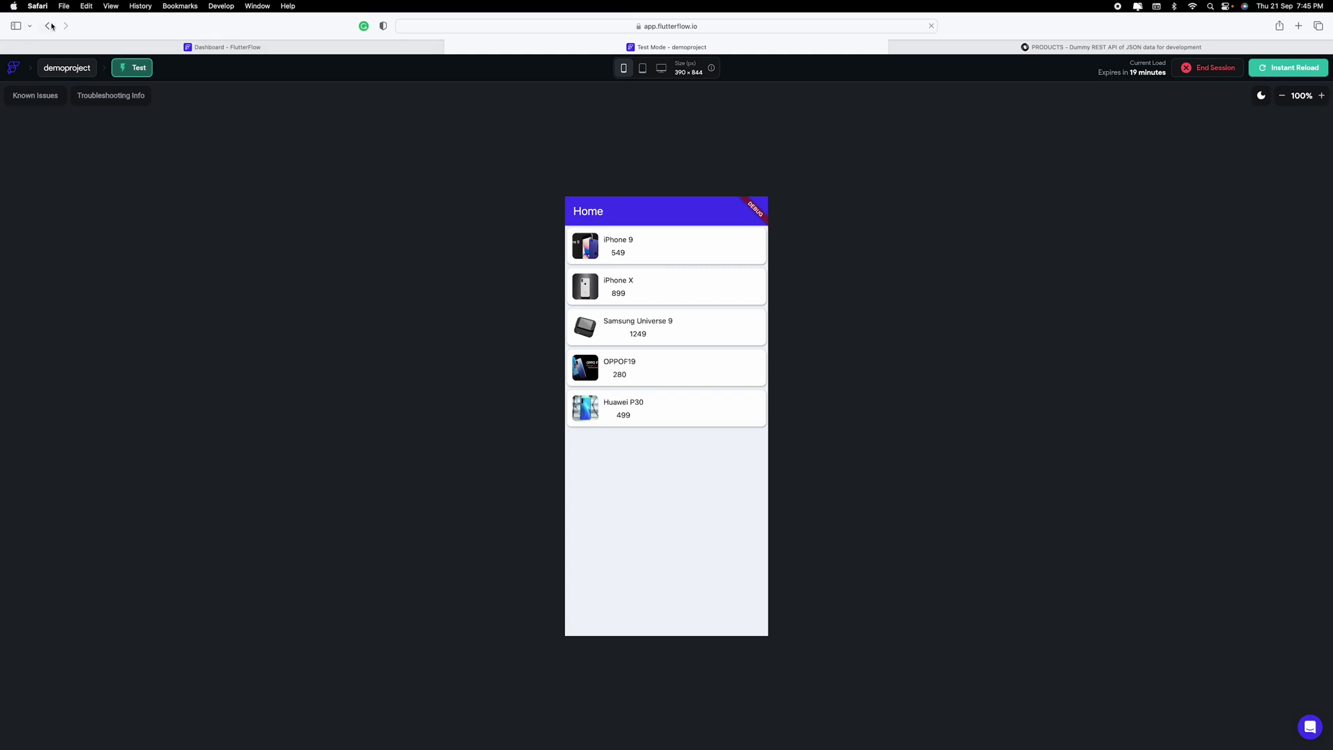
pyautogui.click(51, 27)
pyautogui.click(608, 273)
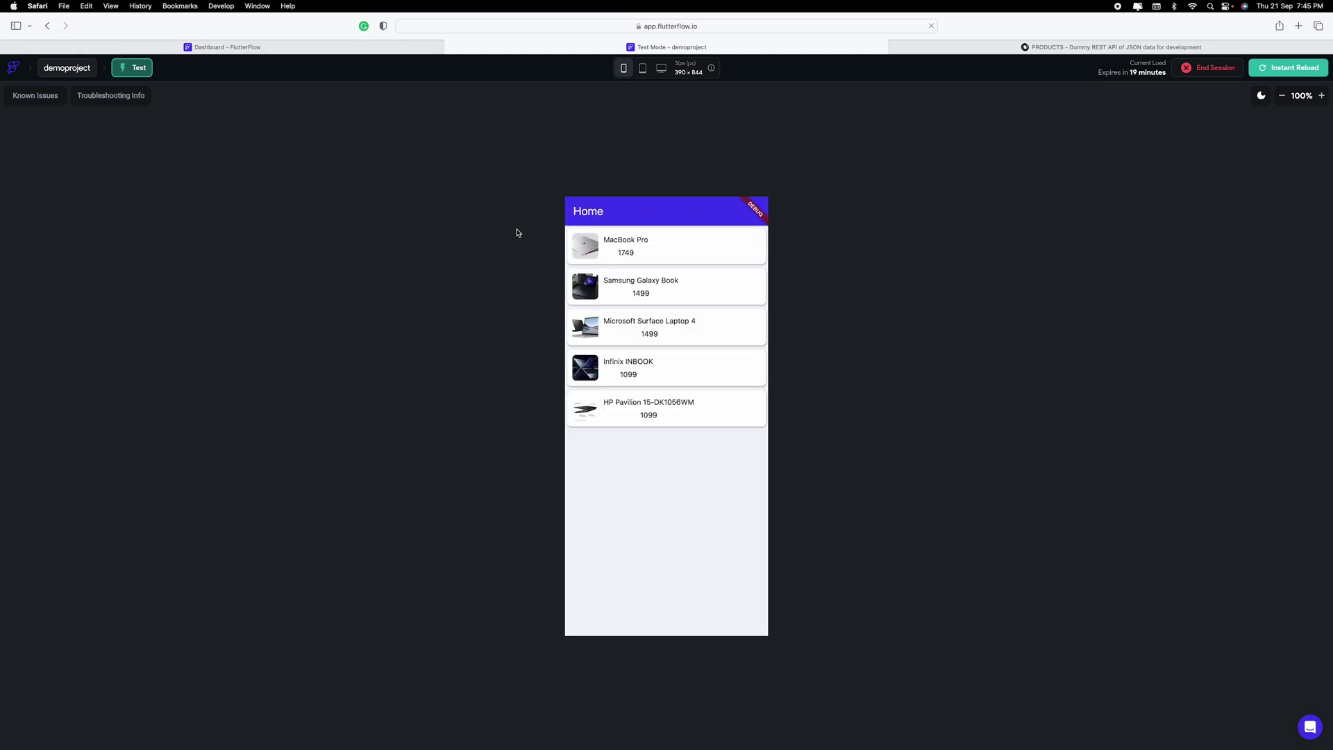
pyautogui.click(90, 28)
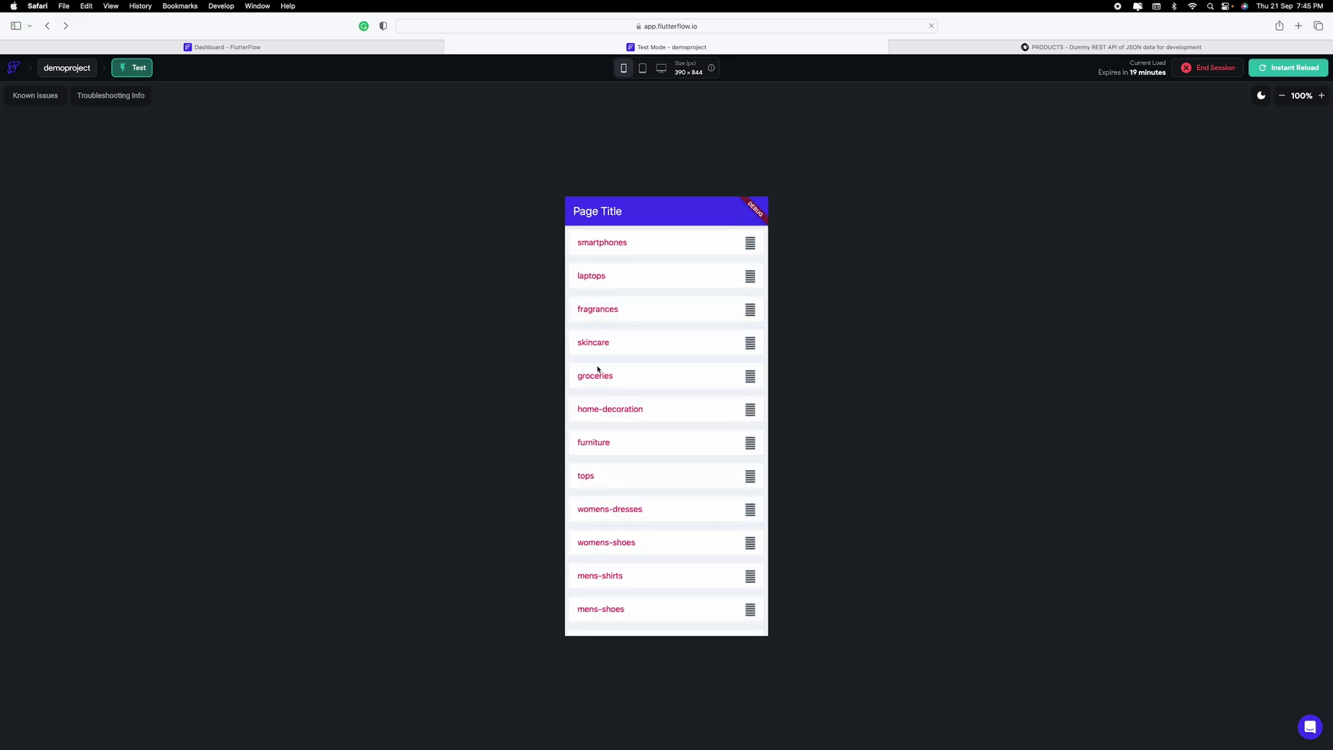
pyautogui.click(594, 440)
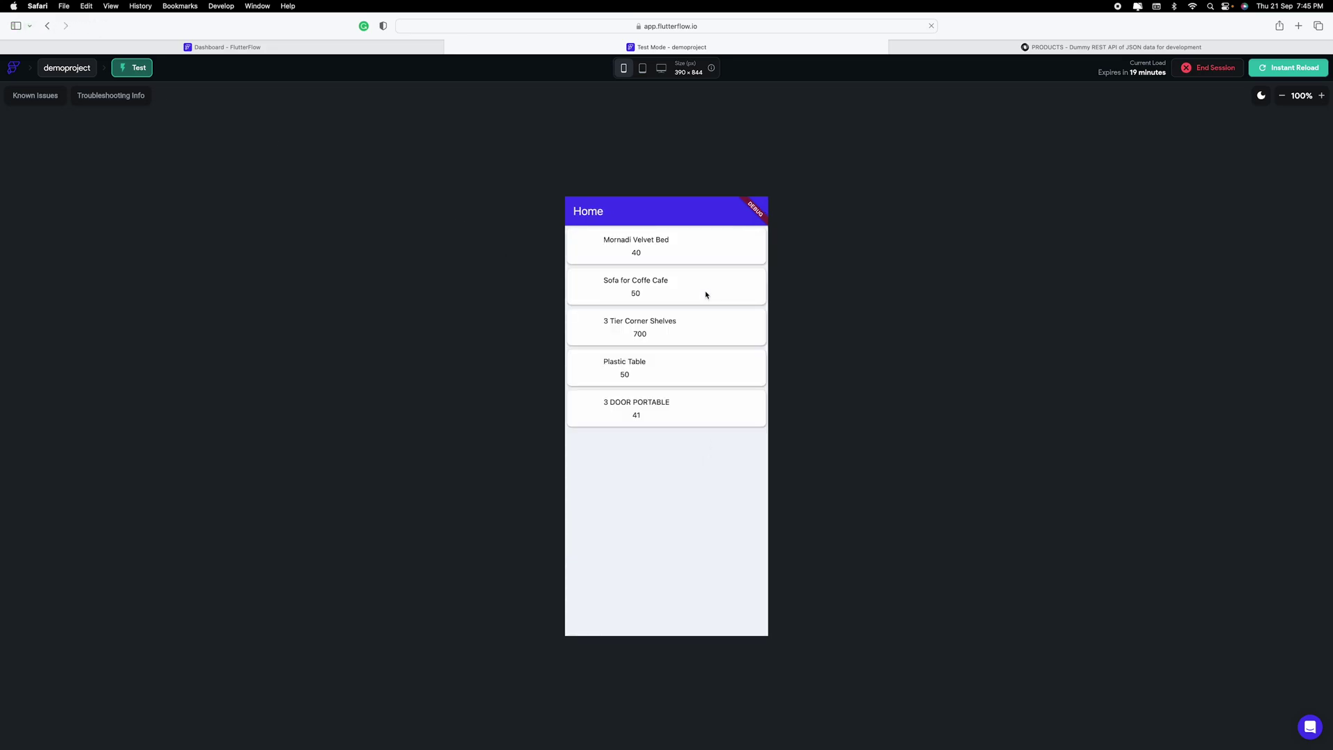